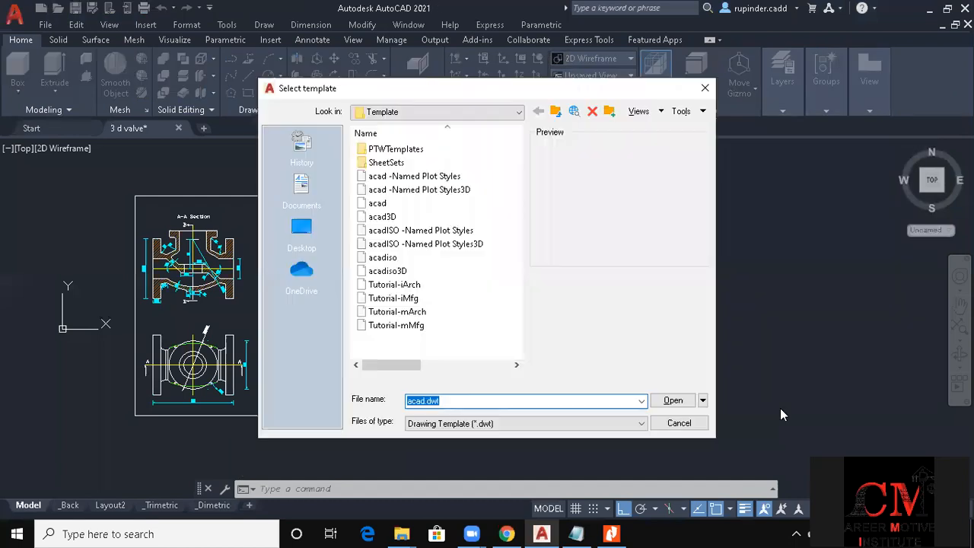
Create a drawing from the acad.dwt template and set it to the SW Isometric view with the grid off
{"action": "key", "text": "Return"}
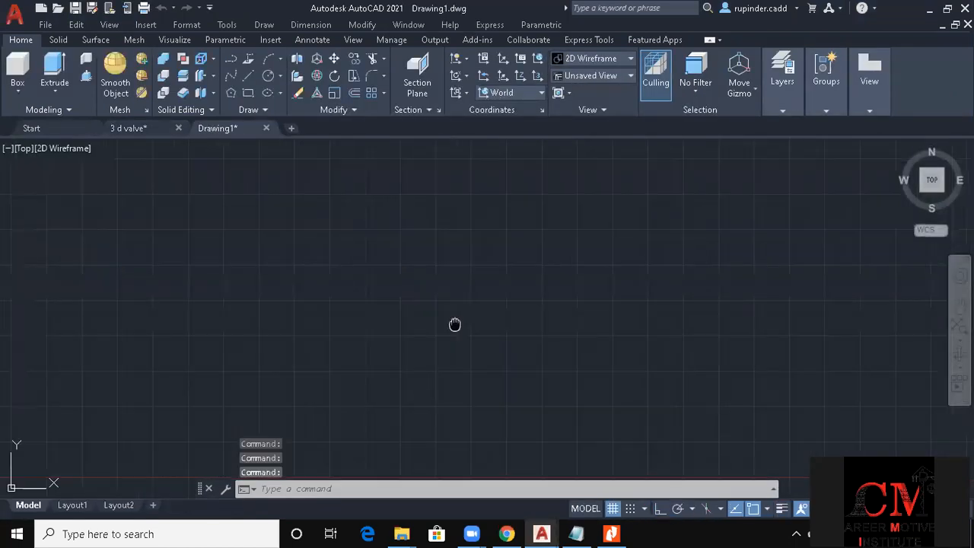
{"action": "key", "text": "Escape"}
{"action": "key", "text": "Escape"}
{"action": "key", "text": "alt+v"}
{"action": "key", "text": "3"}
{"action": "key", "text": "s"}
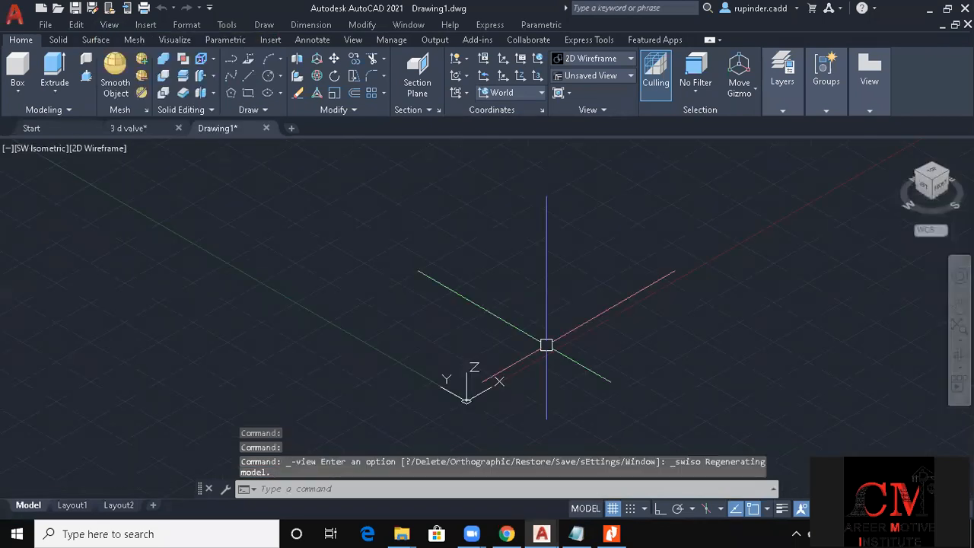
{"action": "key", "text": "F7"}
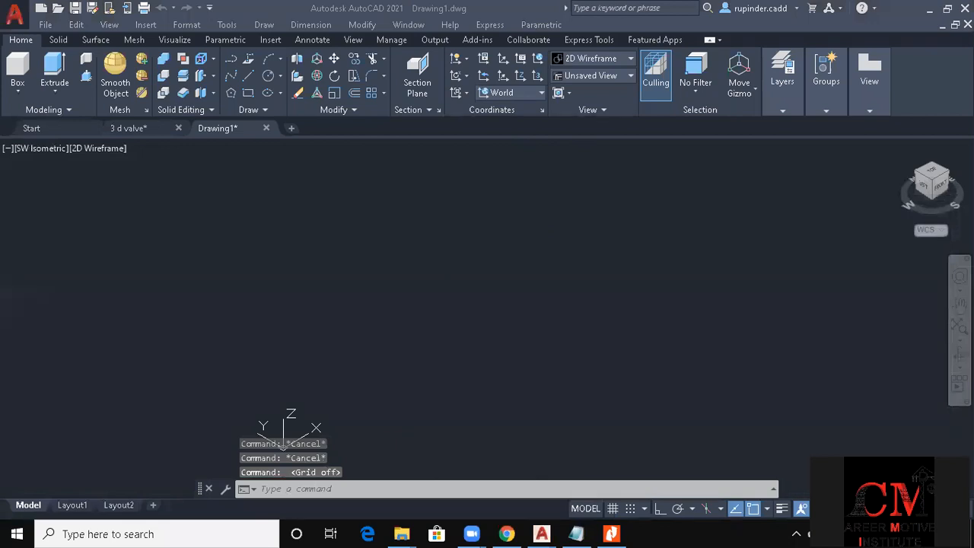
Draw a freehand rectangle on the ground plane near the origin as the base profile for a box
{"action": "type", "text": "rec"}
{"action": "key", "text": "Return"}
{"action": "left_click", "coordinate": [481, 415]}
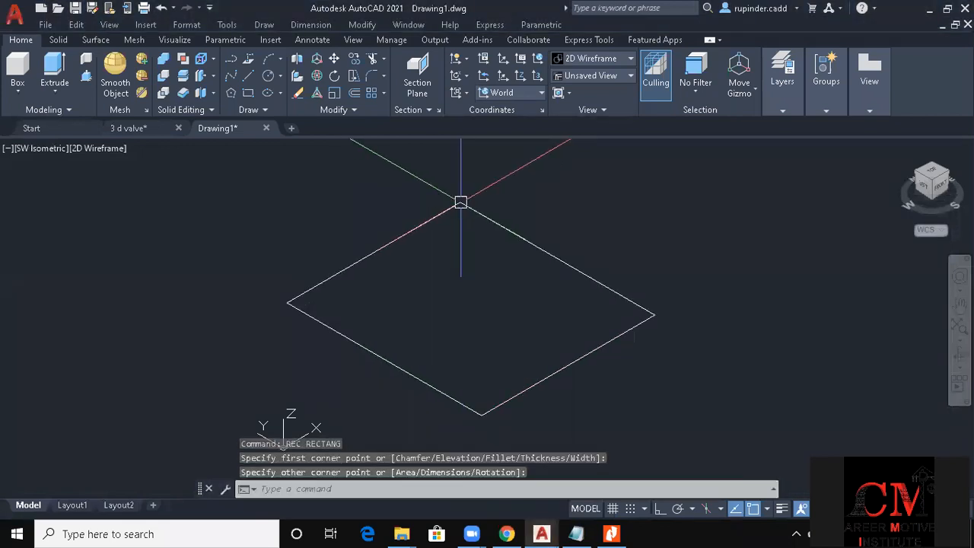
{"action": "left_click", "coordinate": [467, 300]}
{"action": "key", "text": "Escape"}
{"action": "key", "text": "Escape"}
Extrude the rectangle upward into a solid box, picking the height freehand
{"action": "type", "text": "ext"}
{"action": "key", "text": "Return"}
{"action": "scroll", "coordinate": [468, 302], "scroll_direction": "down", "scroll_amount": 1}
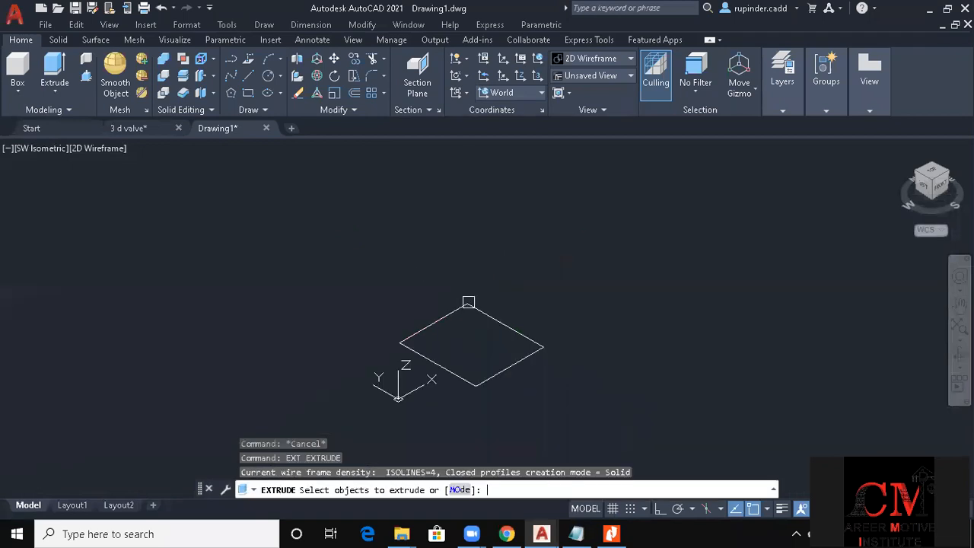
{"action": "left_click", "coordinate": [543, 348]}
{"action": "key", "text": "Return"}
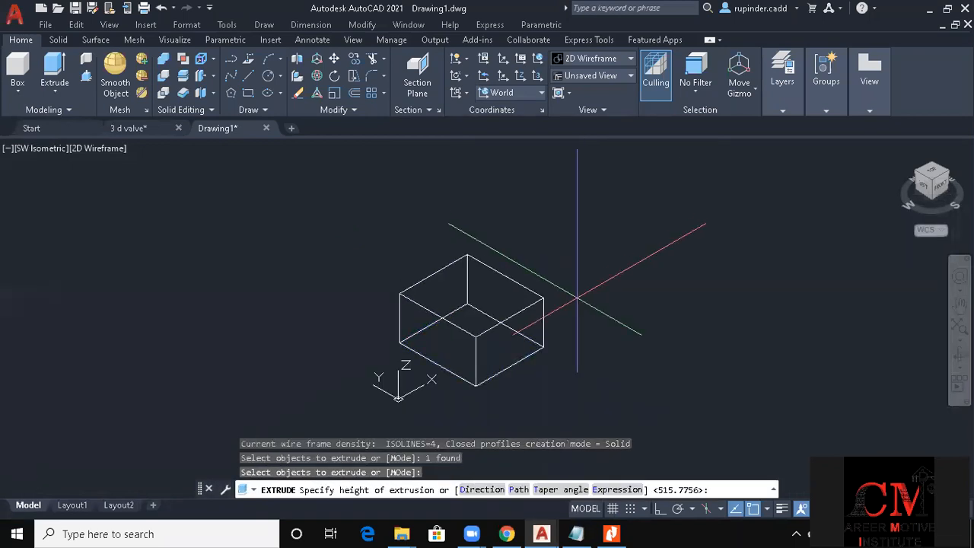
{"action": "key", "text": "Escape"}
{"action": "scroll", "coordinate": [524, 319], "scroll_direction": "up", "scroll_amount": 3}
{"action": "key", "text": "Escape"}
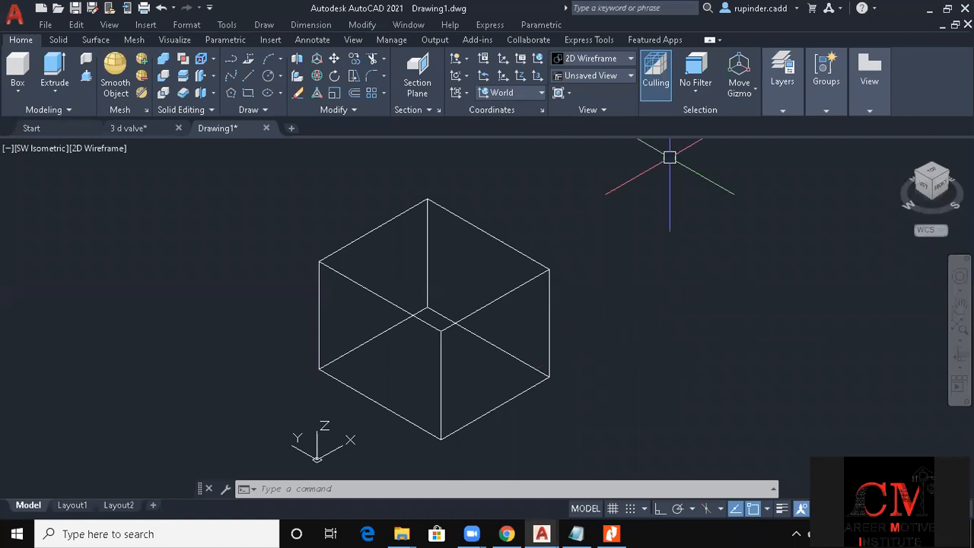
{"action": "left_click", "coordinate": [214, 92]}
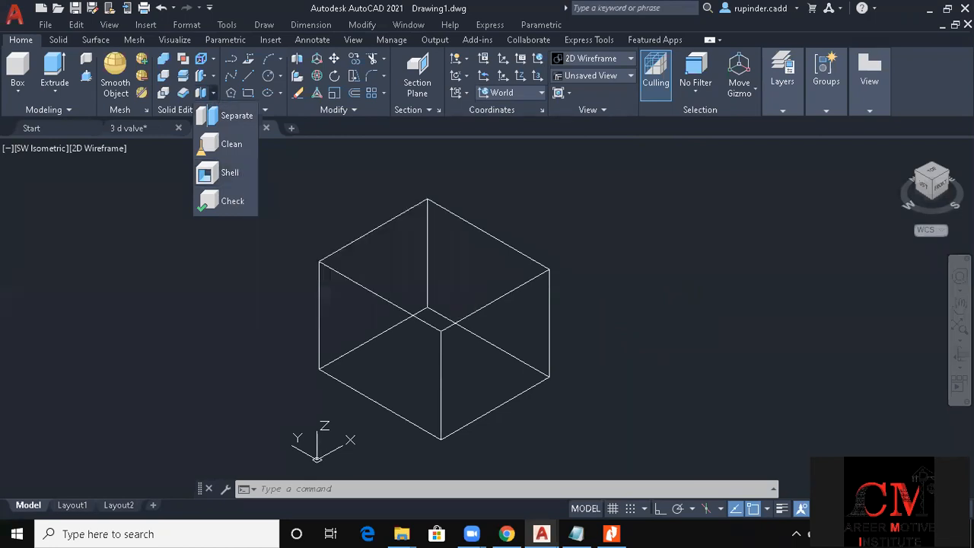
{"action": "left_click", "coordinate": [740, 152]}
{"action": "left_click", "coordinate": [584, 199]}
{"action": "key", "text": "Escape"}
{"action": "key", "text": "Escape"}
{"action": "type", "text": "sol"}
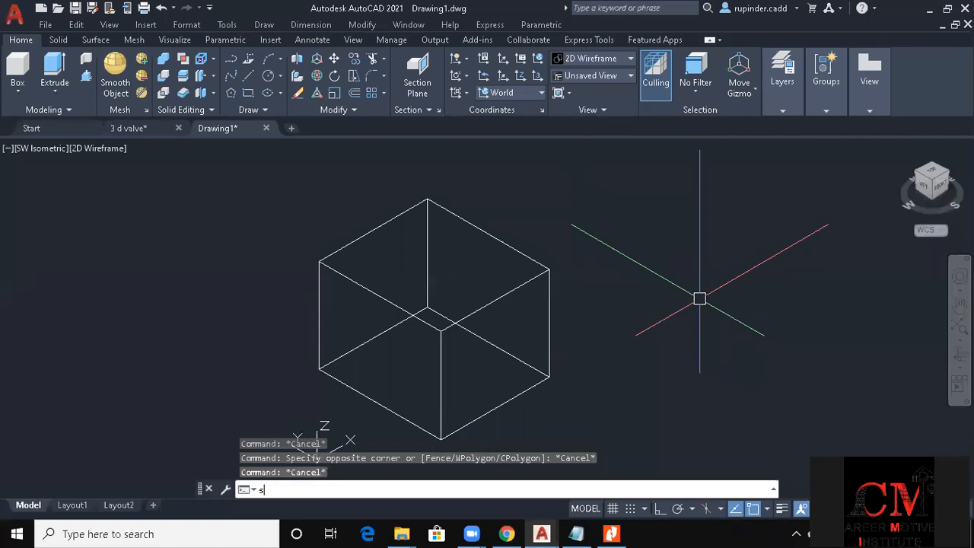
{"action": "key", "text": "Escape"}
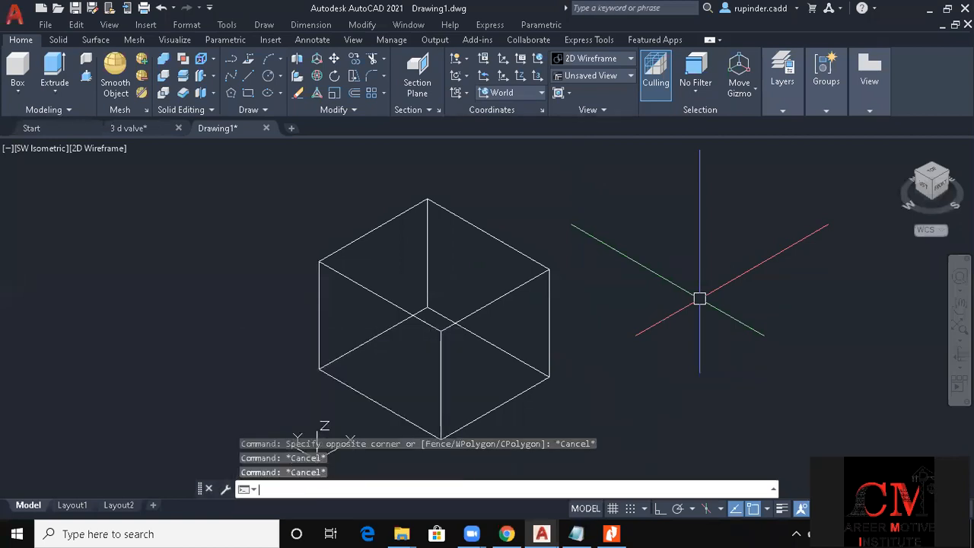
{"action": "type", "text": "solided"}
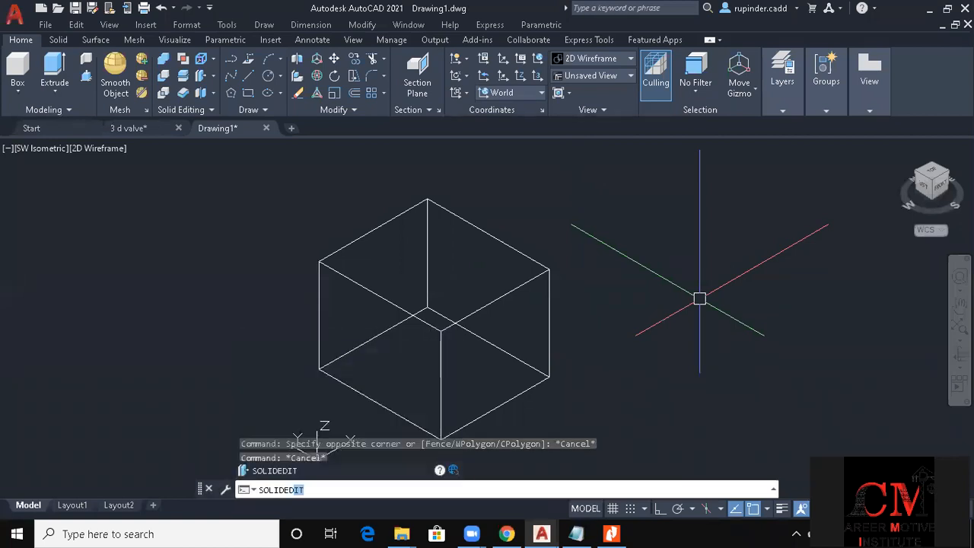
{"action": "key", "text": "Return"}
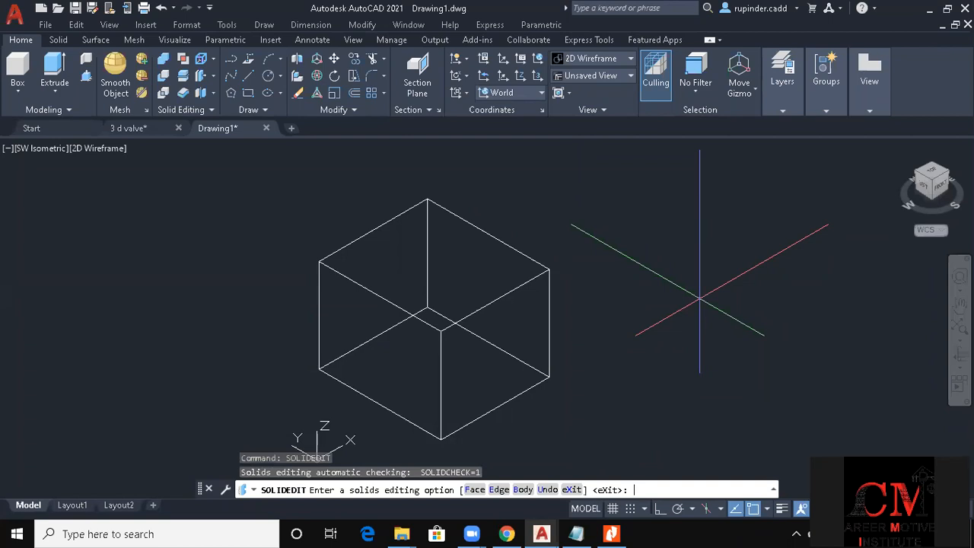
{"action": "type", "text": "b"}
{"action": "key", "text": "Return"}
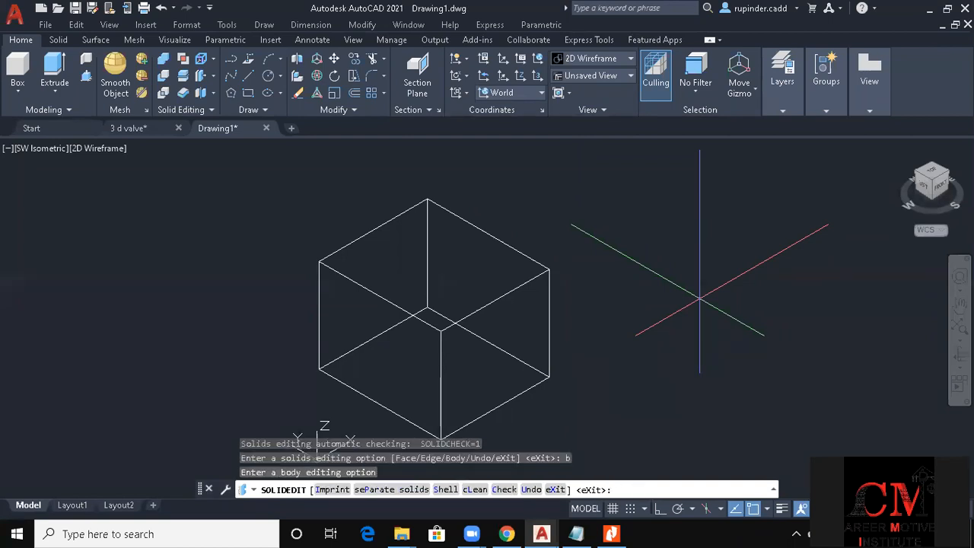
{"action": "type", "text": "s"}
{"action": "key", "text": "Return"}
{"action": "key", "text": "Escape"}
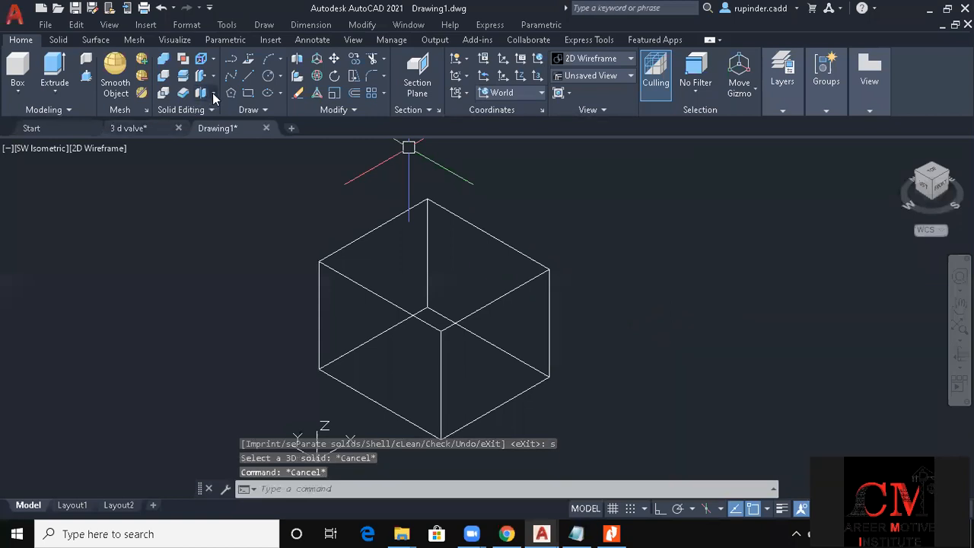
Shell the box with its top face removed, using a shell offset distance of 2
{"action": "left_click", "coordinate": [212, 92]}
{"action": "left_click", "coordinate": [230, 174]}
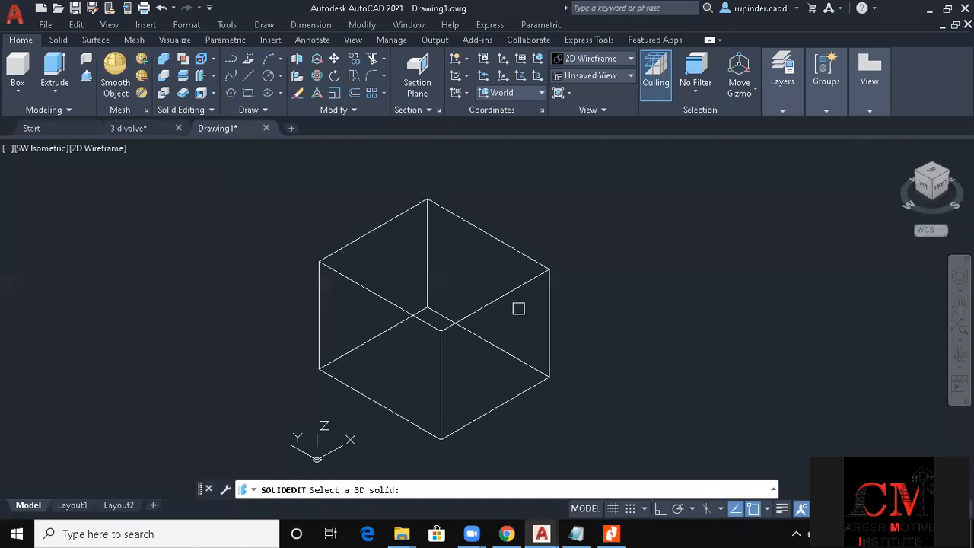
{"action": "left_click", "coordinate": [511, 296]}
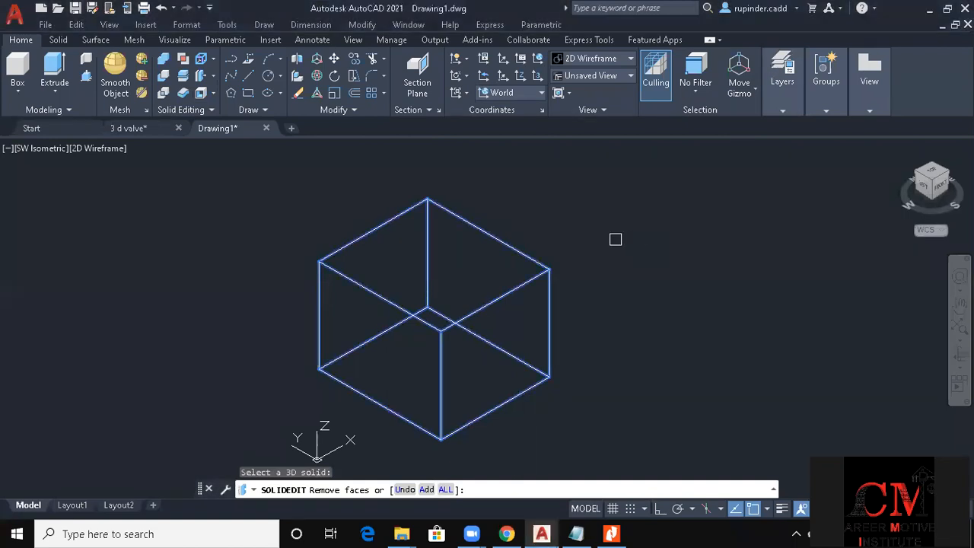
{"action": "left_click", "coordinate": [466, 265]}
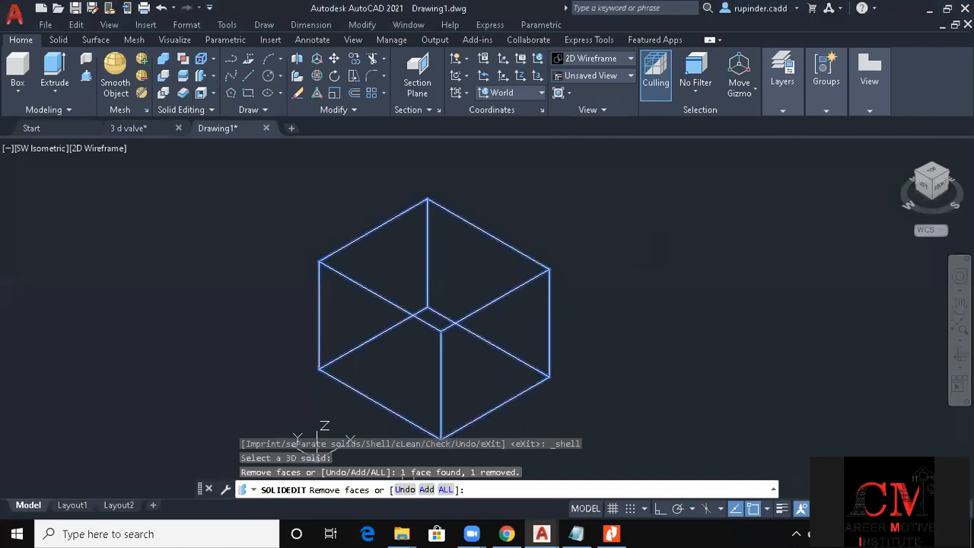
{"action": "key", "text": "Return"}
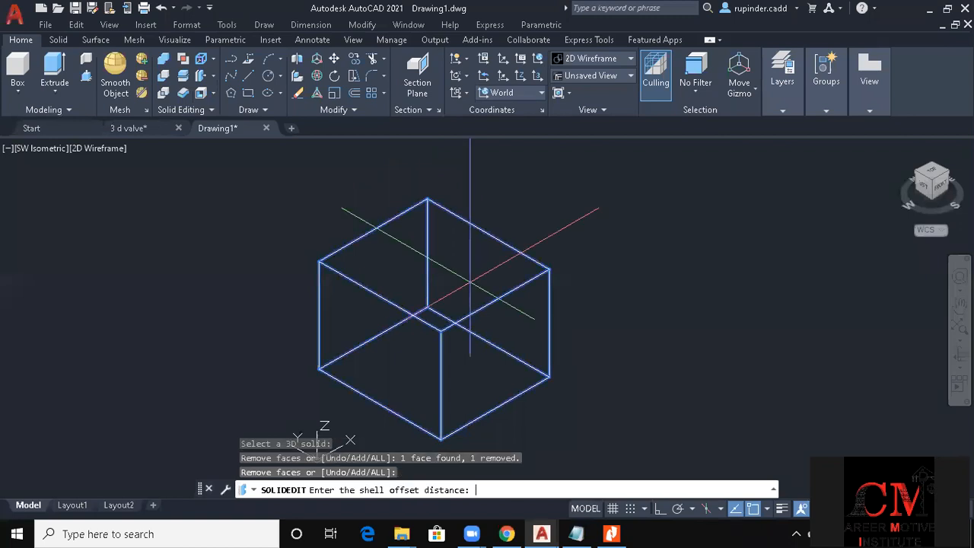
{"action": "type", "text": "2"}
{"action": "key", "text": "Return"}
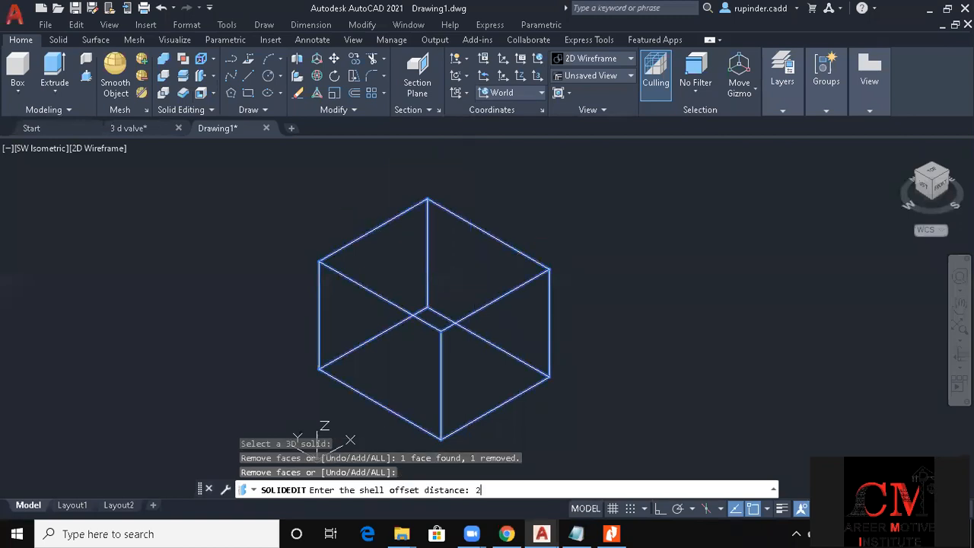
Leave solid editing and set the visual style of the shelled box to Conceptual
{"action": "type", "text": "c"}
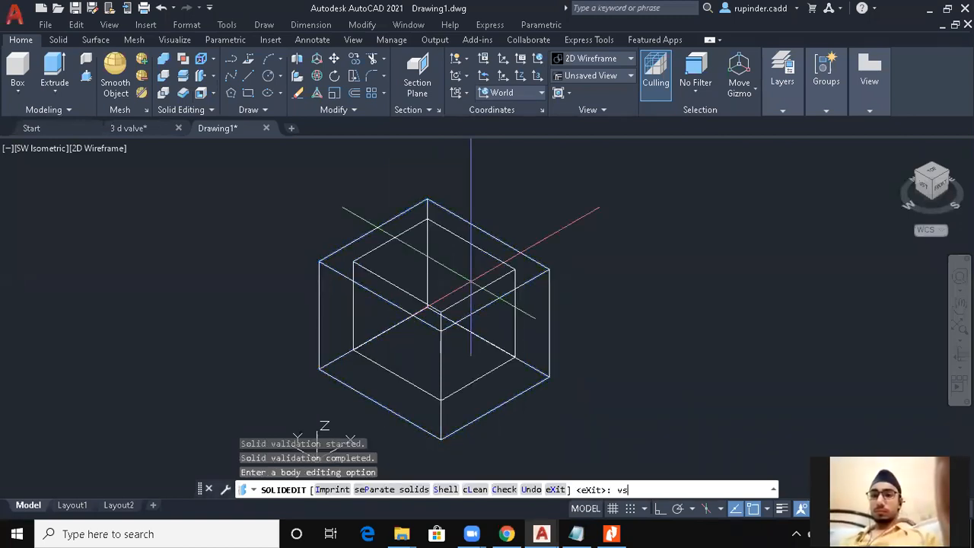
{"action": "key", "text": "Return"}
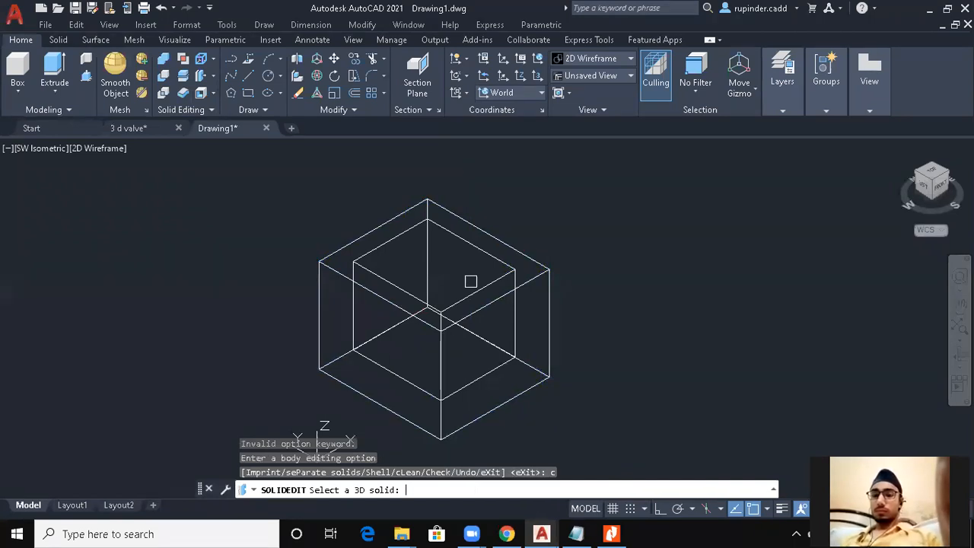
{"action": "key", "text": "Escape"}
{"action": "key", "text": "Escape"}
{"action": "type", "text": "vs"}
{"action": "key", "text": "Return"}
{"action": "type", "text": "c"}
{"action": "key", "text": "Return"}
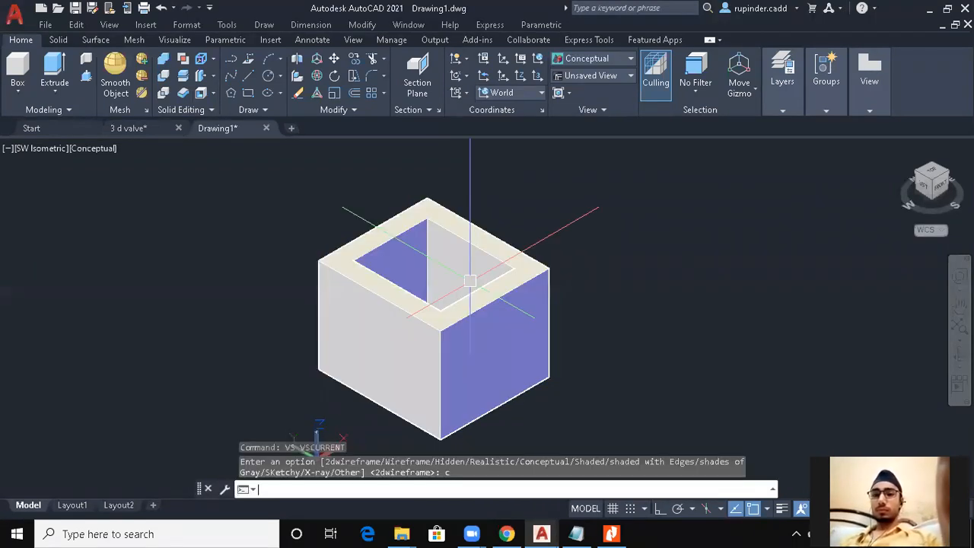
Orbit around the open-topped shelled box to inspect it and return to the SW Isometric view
{"action": "mouse_move", "coordinate": [469, 280]}
{"action": "middle_mouse_down", "text": "shift"}
{"action": "mouse_move", "coordinate": [472, 271]}
{"action": "mouse_move", "coordinate": [441, 347]}
{"action": "mouse_move", "coordinate": [391, 296]}
{"action": "mouse_move", "coordinate": [479, 266]}
{"action": "mouse_move", "coordinate": [506, 276]}
{"action": "mouse_move", "coordinate": [485, 275]}
{"action": "middle_mouse_up", "text": "shift"}
{"action": "key", "text": "Escape"}
{"action": "key", "text": "Escape"}
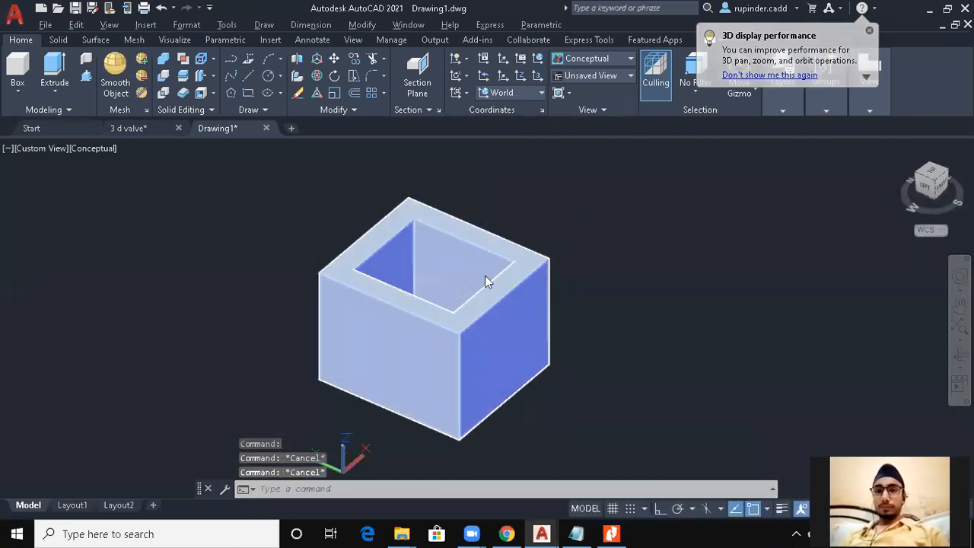
{"action": "key", "text": "alt+v"}
{"action": "key", "text": "3"}
{"action": "key", "text": "s"}
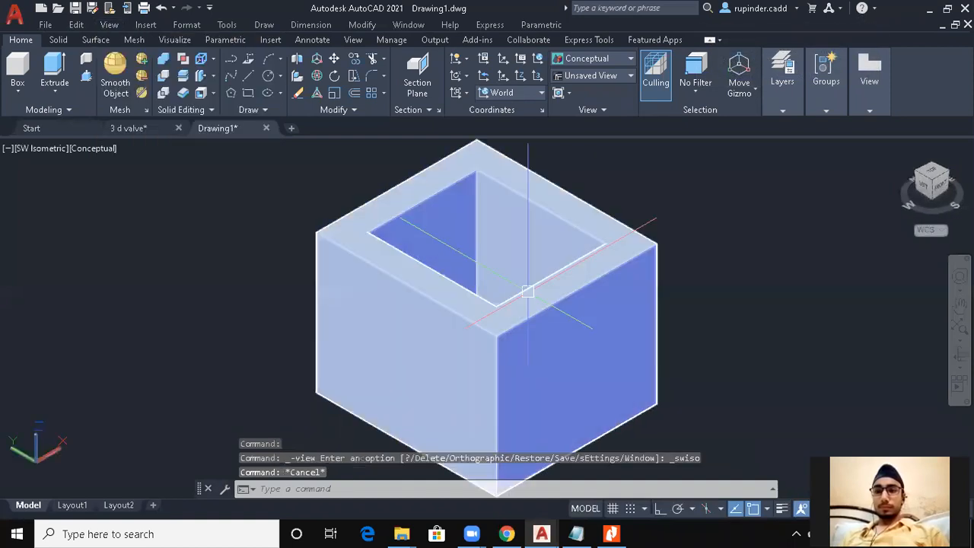
Undo the view changes, the Conceptual style and the shell to restore the solid box
{"action": "key", "text": "Escape"}
{"action": "type", "text": "ub"}
{"action": "key", "text": "Escape"}
{"action": "type", "text": "u"}
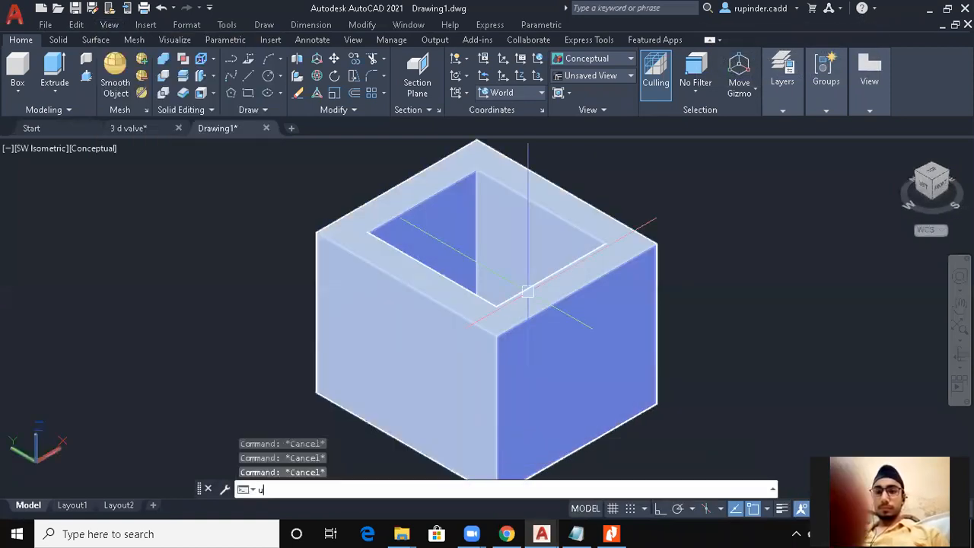
{"action": "key", "text": "Return"}
{"action": "key", "text": "Return"}
{"action": "key", "text": "Return"}
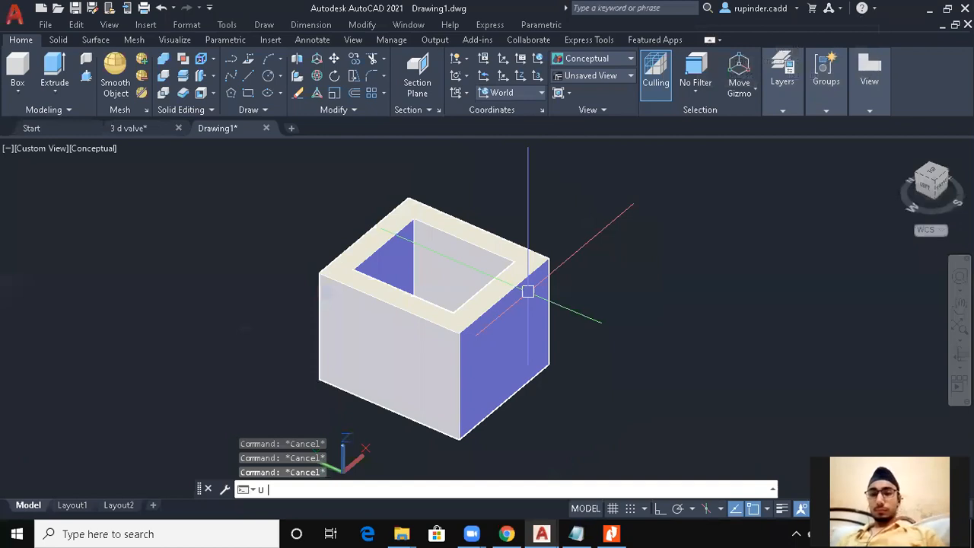
{"action": "key", "text": "Return"}
Set the visual style of the solid box to 2D Wireframe
{"action": "key", "text": "Escape"}
{"action": "key", "text": "Escape"}
{"action": "type", "text": "vs"}
{"action": "key", "text": "Return"}
{"action": "type", "text": "2"}
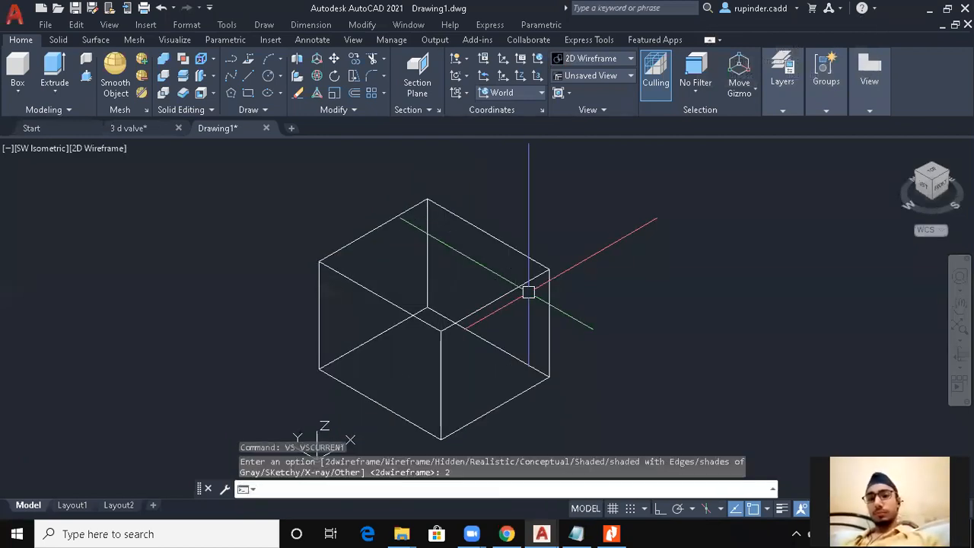
Display the unshelled box in the Conceptual visual style
{"action": "key", "text": "Escape"}
{"action": "key", "text": "Escape"}
{"action": "type", "text": "vs"}
{"action": "key", "text": "Return"}
{"action": "type", "text": "c"}
{"action": "key", "text": "Return"}
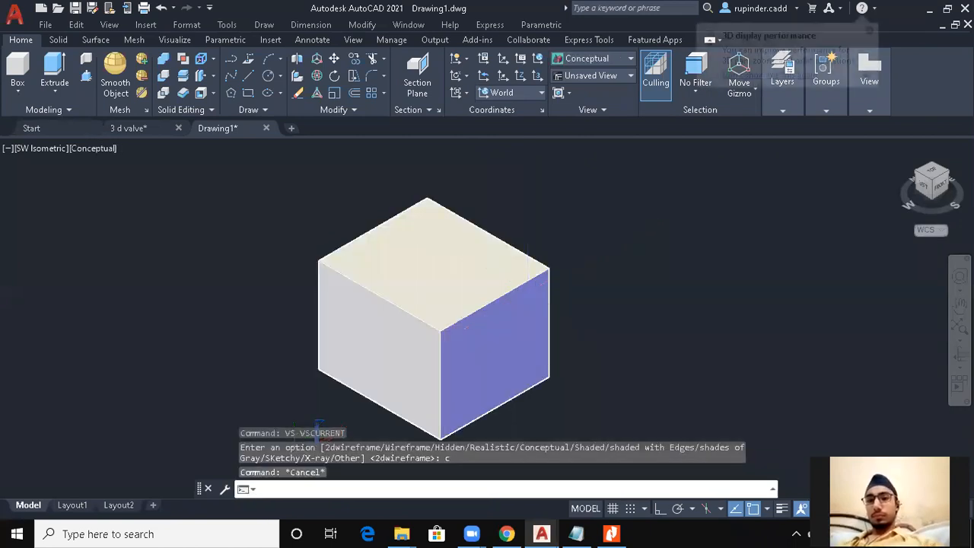
Shell the box with SOLIDEDIT, removing the top, bottom, left and right faces, with an offset distance of 2
{"action": "type", "text": "so"}
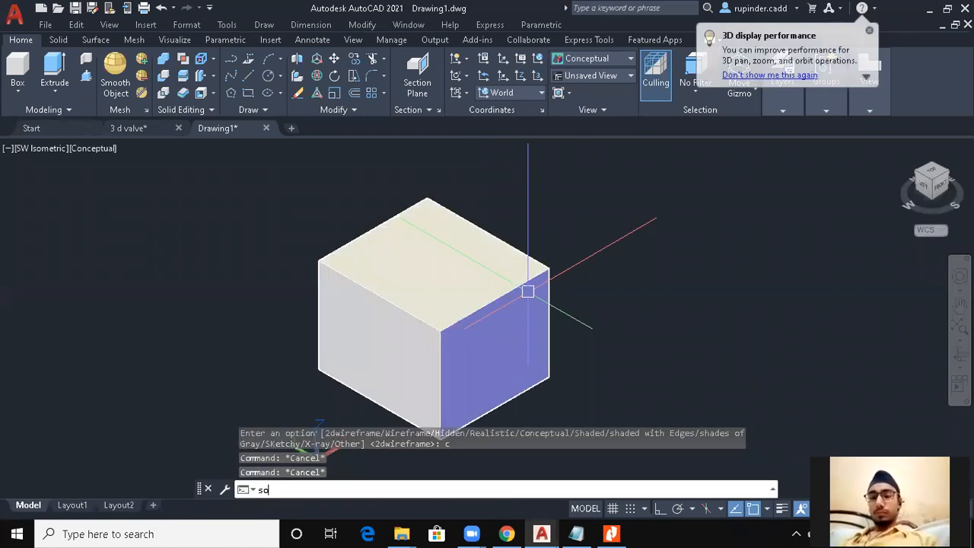
{"action": "type", "text": "lidedit"}
{"action": "key", "text": "Return"}
{"action": "type", "text": "b"}
{"action": "key", "text": "Return"}
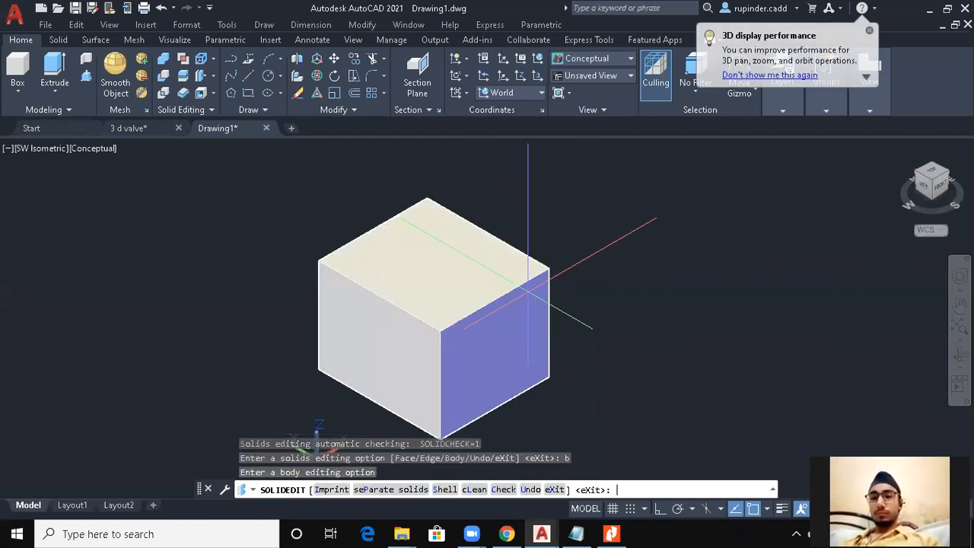
{"action": "type", "text": "s"}
{"action": "key", "text": "Return"}
{"action": "left_click", "coordinate": [526, 291]}
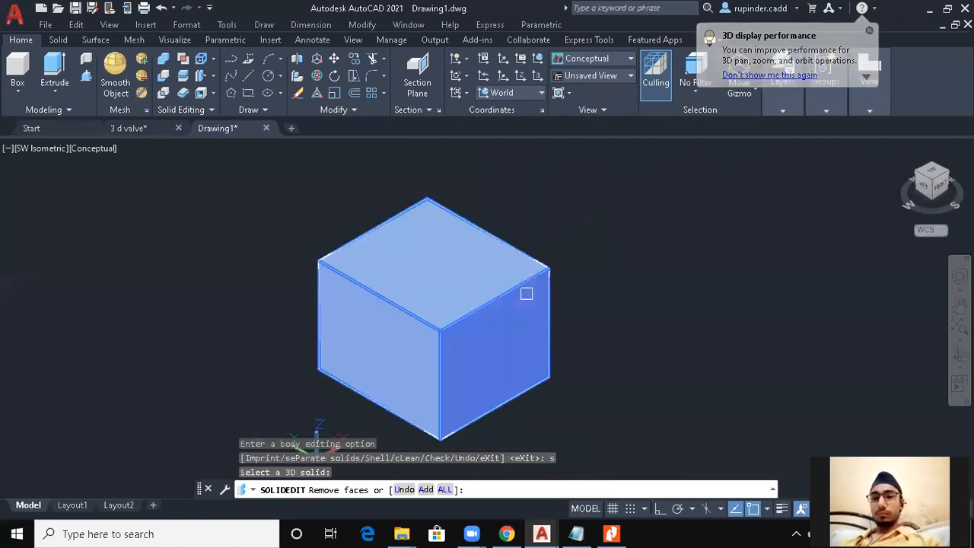
{"action": "double_click", "coordinate": [465, 263]}
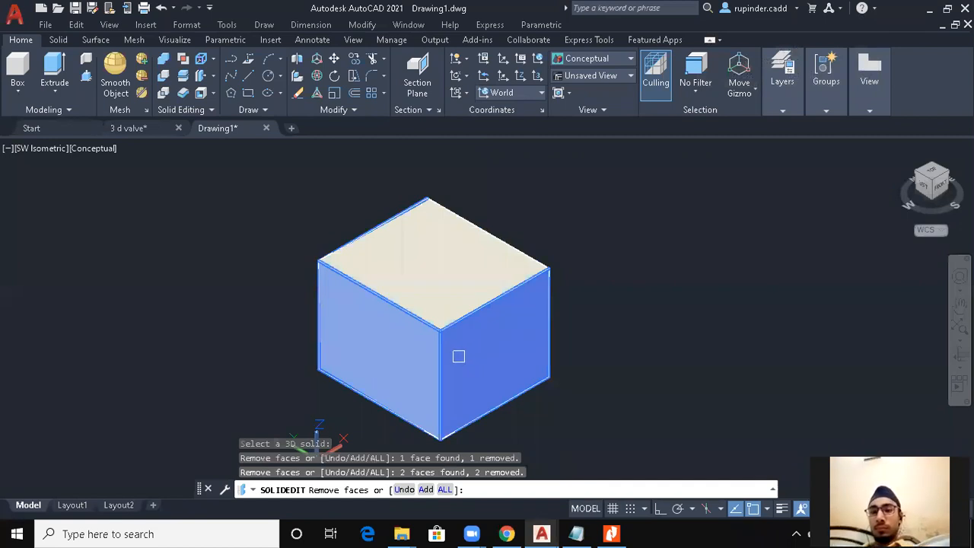
{"action": "left_click", "coordinate": [412, 361]}
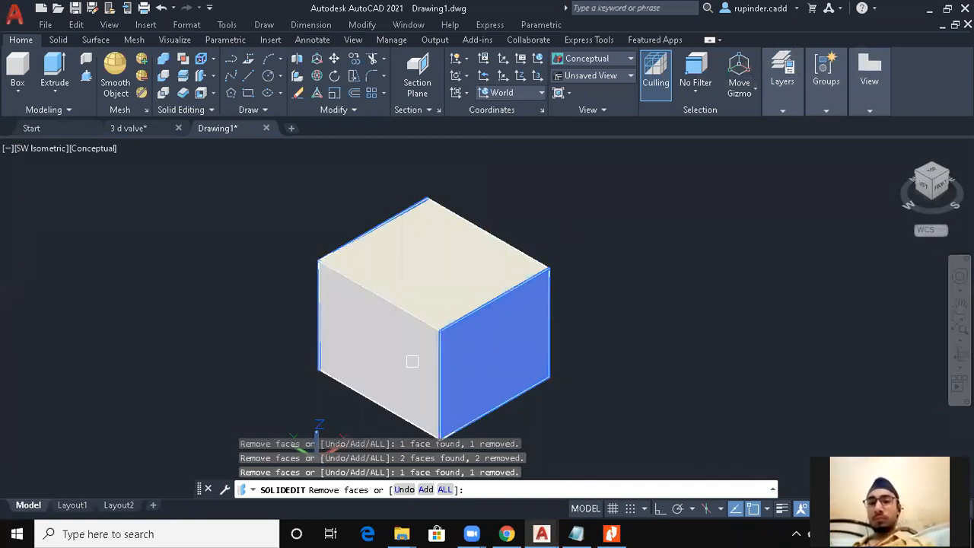
{"action": "key", "text": "Return"}
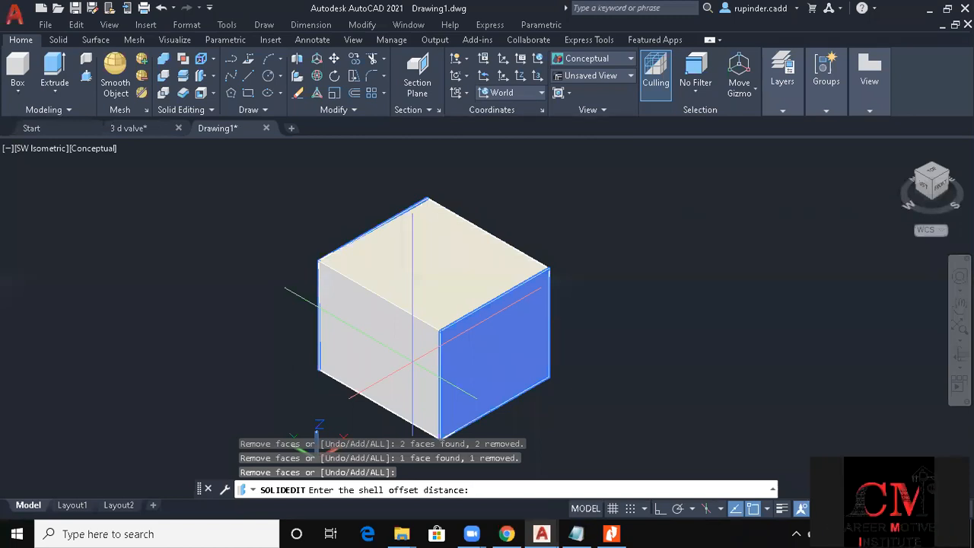
{"action": "type", "text": "2"}
{"action": "key", "text": "Return"}
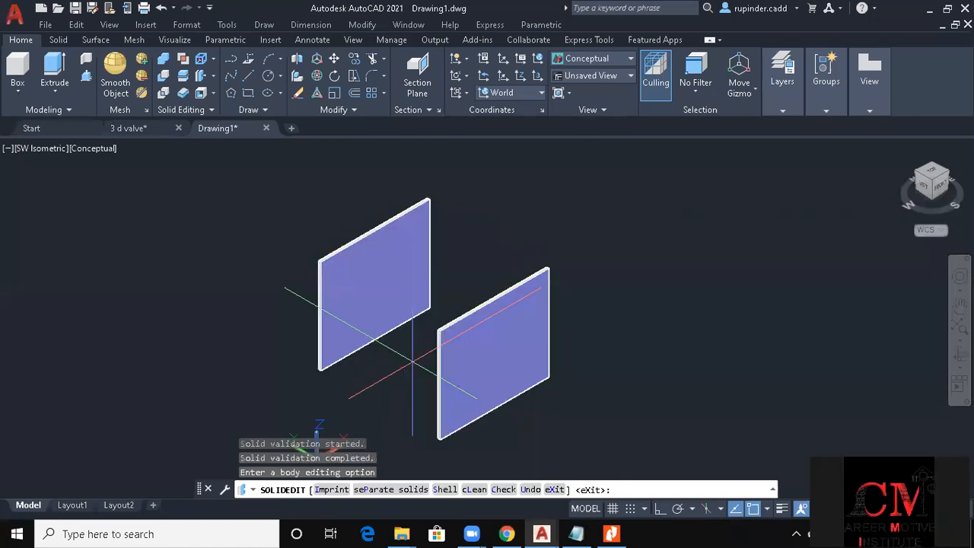
Undo the last shell operation to restore the solid box and exit SOLIDEDIT
{"action": "type", "text": "u"}
{"action": "key", "text": "Return"}
{"action": "key", "text": "Escape"}
{"action": "key", "text": "Escape"}
{"action": "key", "text": "Escape"}
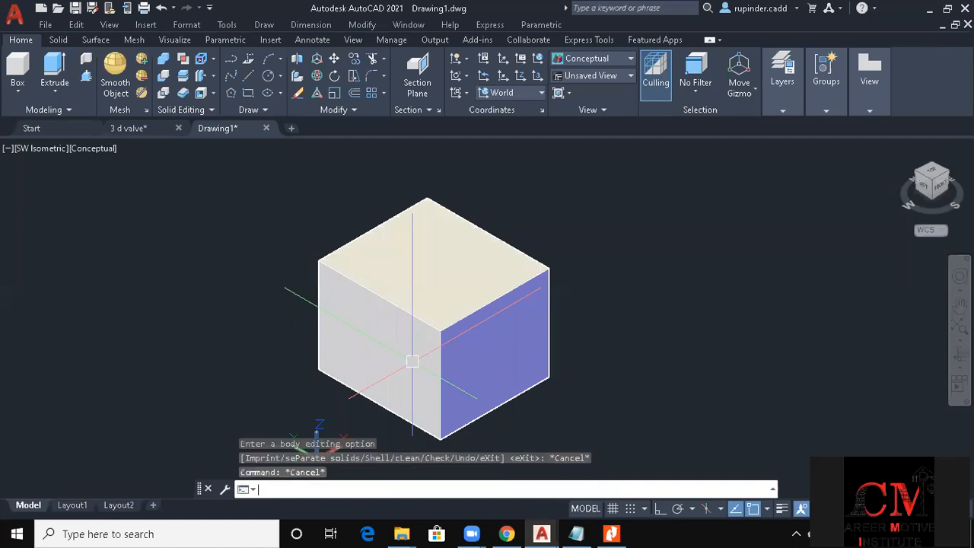
Shell the box with SOLIDEDIT, removing only the left face and the opposite right face, with an offset distance of .25
{"action": "type", "text": "solidedit"}
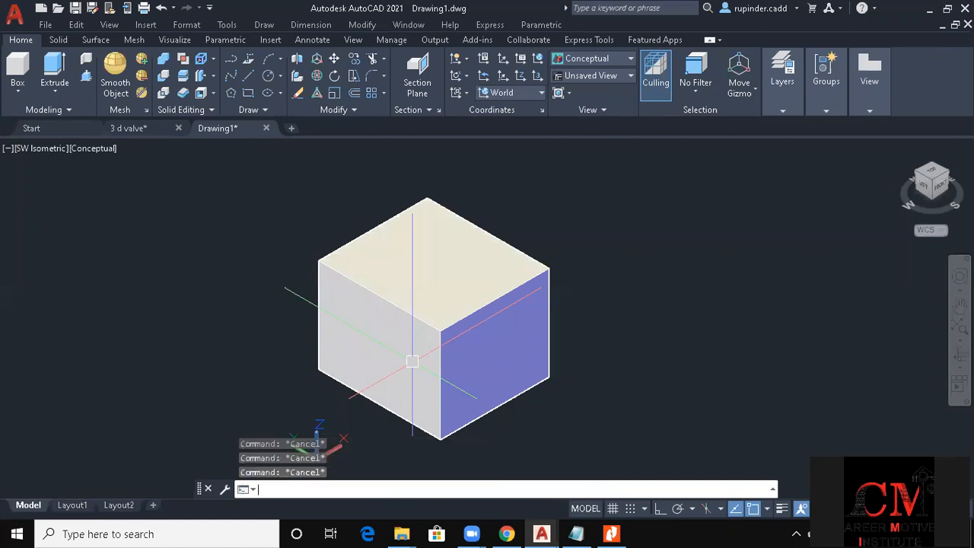
{"action": "key", "text": "Return"}
{"action": "type", "text": "b"}
{"action": "key", "text": "Return"}
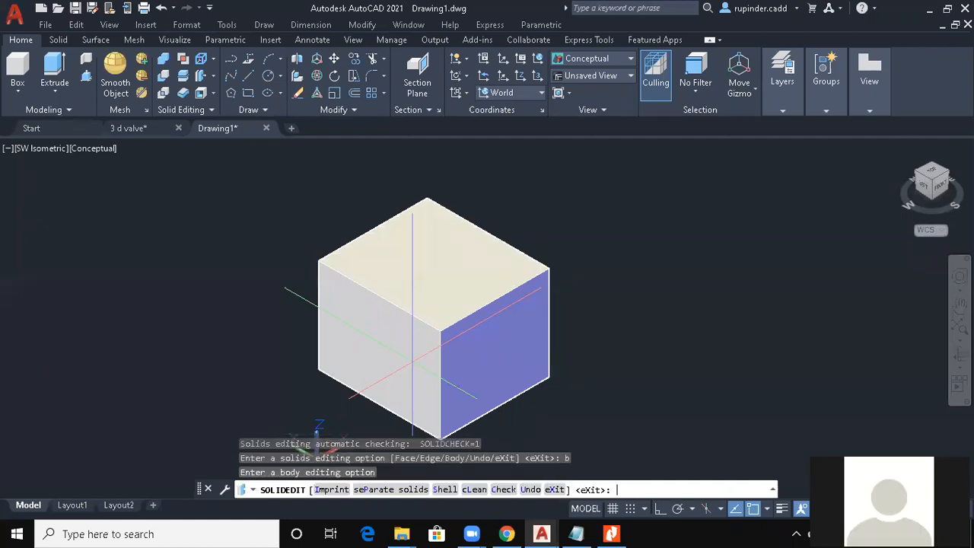
{"action": "type", "text": "s"}
{"action": "key", "text": "Return"}
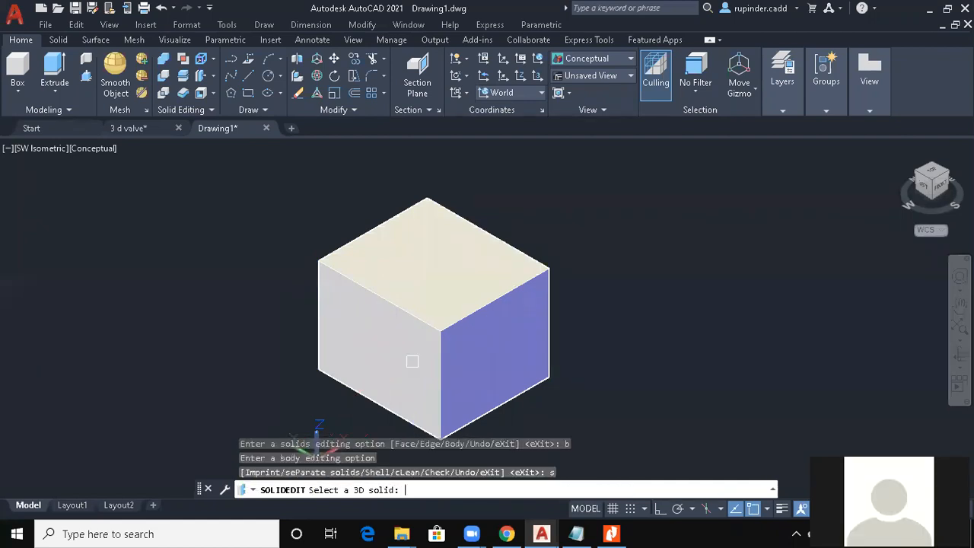
{"action": "left_click", "coordinate": [407, 283]}
{"action": "left_click", "coordinate": [425, 301]}
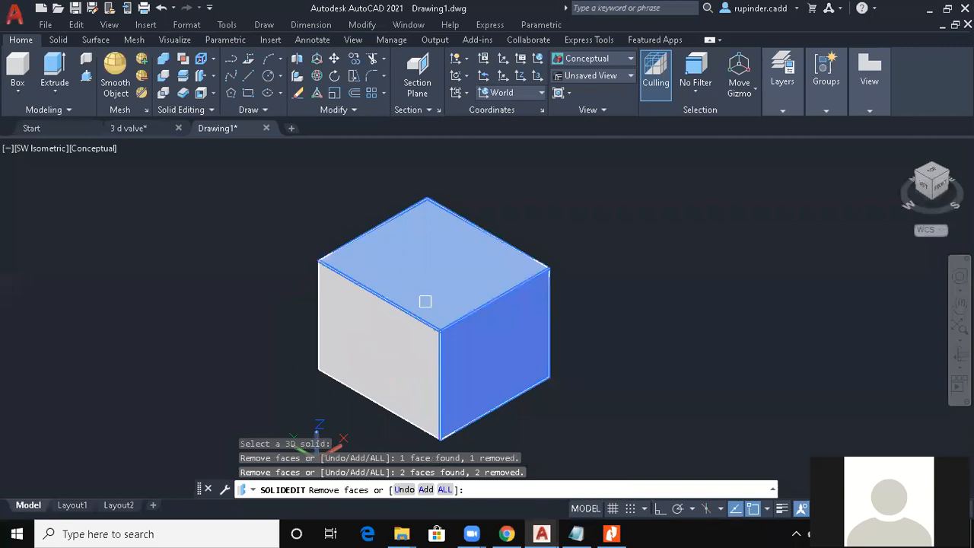
{"action": "left_click", "coordinate": [425, 301]}
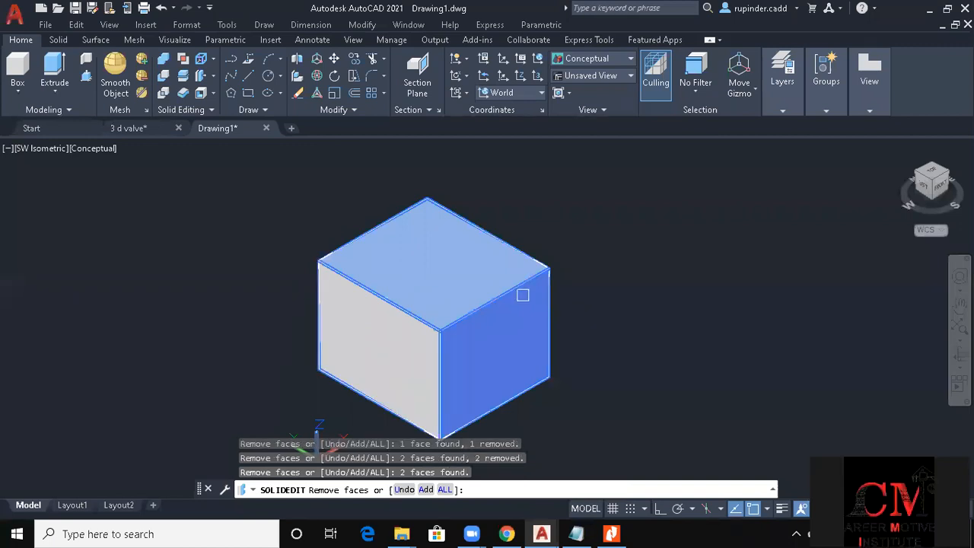
{"action": "left_click", "coordinate": [479, 344]}
{"action": "left_click", "coordinate": [473, 348]}
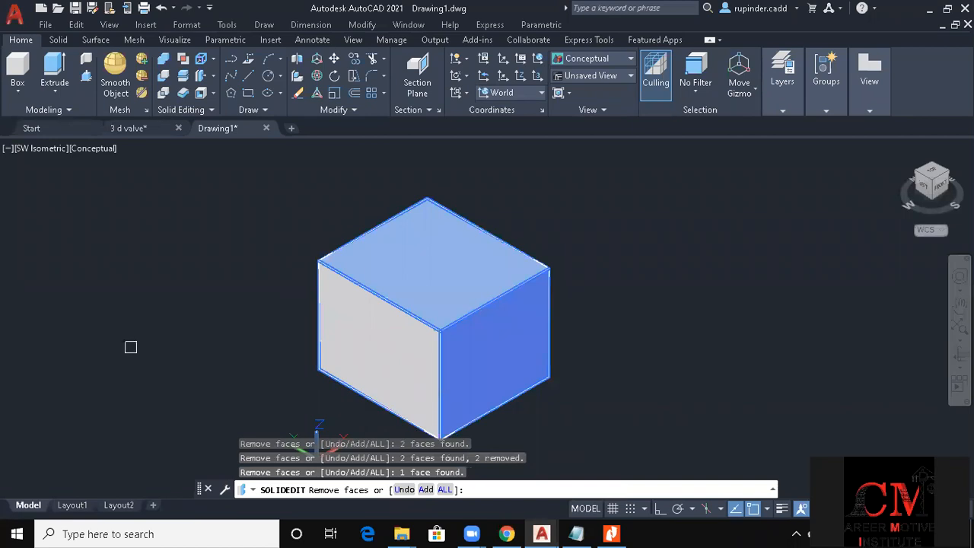
{"action": "key", "text": "Return"}
{"action": "type", "text": ".25"}
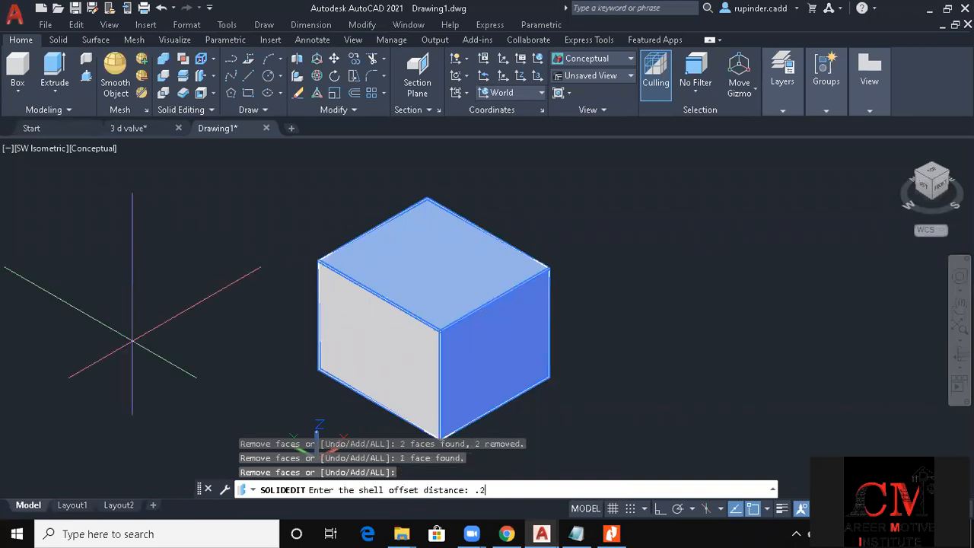
{"action": "key", "text": "Return"}
Examine the shelled box through its open left side, then return to the SW Isometric view
{"action": "middle_click_drag", "start_coordinate": [511, 409], "coordinate": [602, 400], "text": "shift"}
{"action": "key", "text": "Escape"}
{"action": "key", "text": "Escape"}
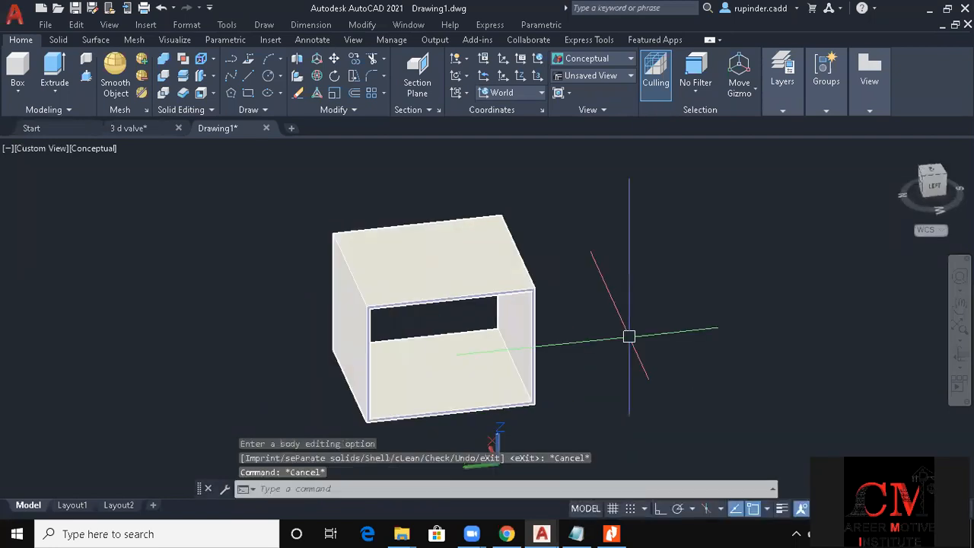
{"action": "left_click", "coordinate": [596, 415]}
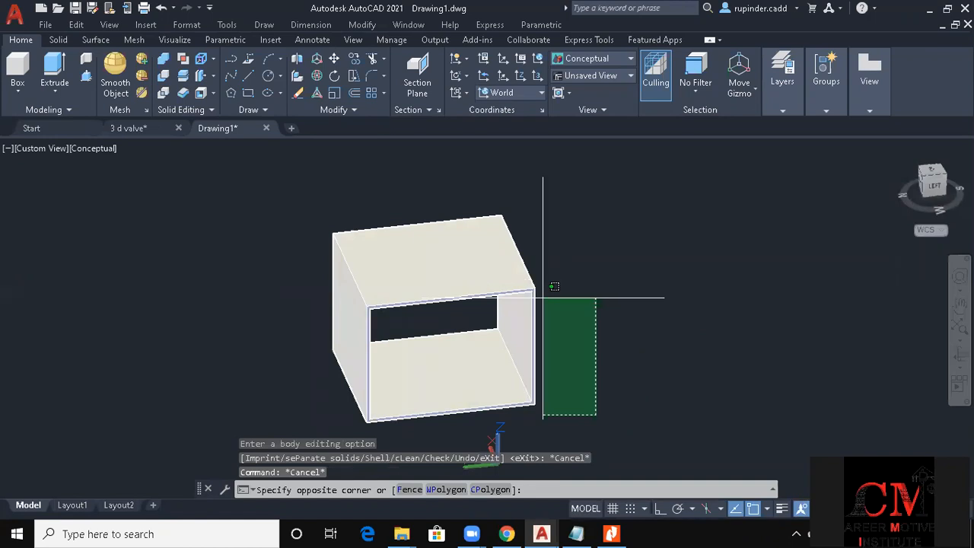
{"action": "key", "text": "Escape"}
{"action": "key", "text": "Escape"}
{"action": "key", "text": "ctrl+z"}
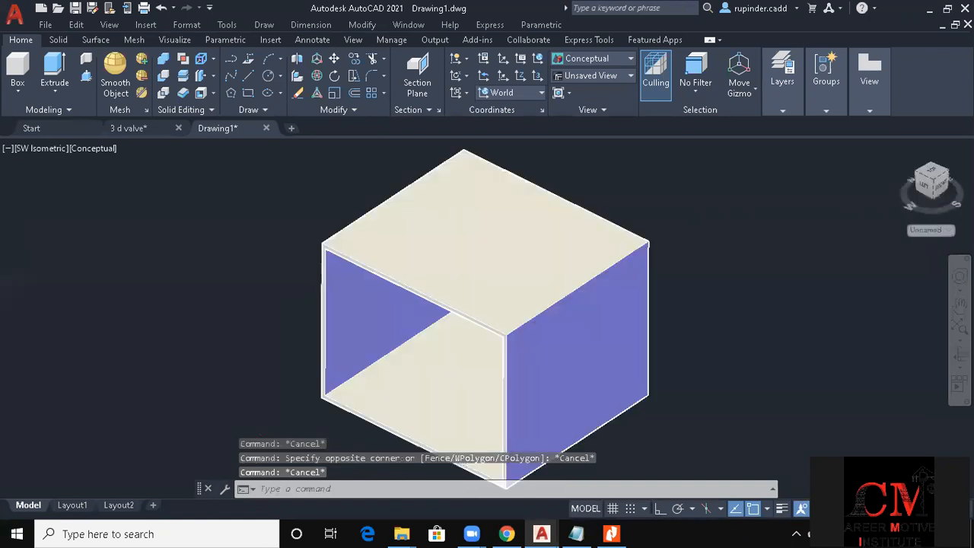
{"action": "scroll", "coordinate": [685, 298], "scroll_direction": "down", "scroll_amount": 3}
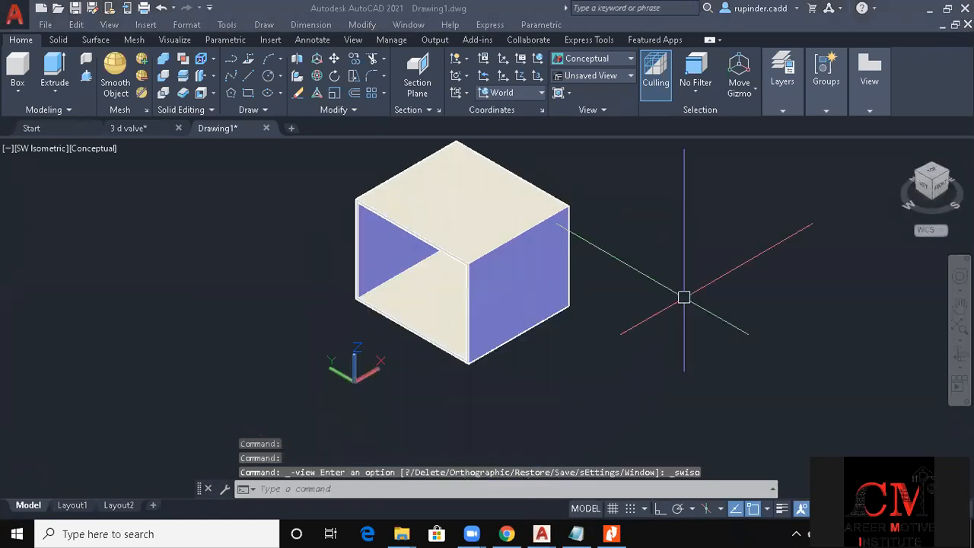
{"action": "middle_click_drag", "start_coordinate": [639, 301], "coordinate": [625, 327]}
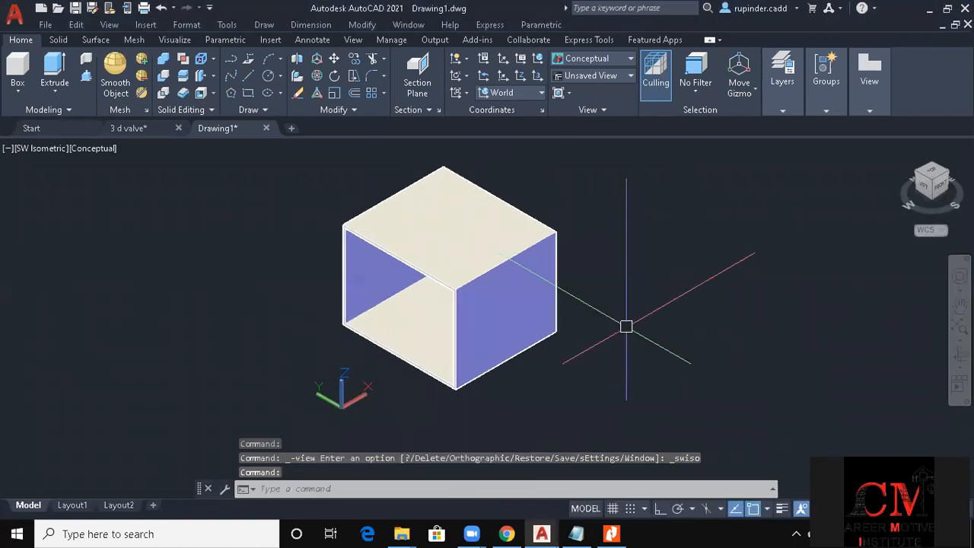
Set the visual style of the shelled box to 2D Wireframe
{"action": "key", "text": "Escape"}
{"action": "key", "text": "Escape"}
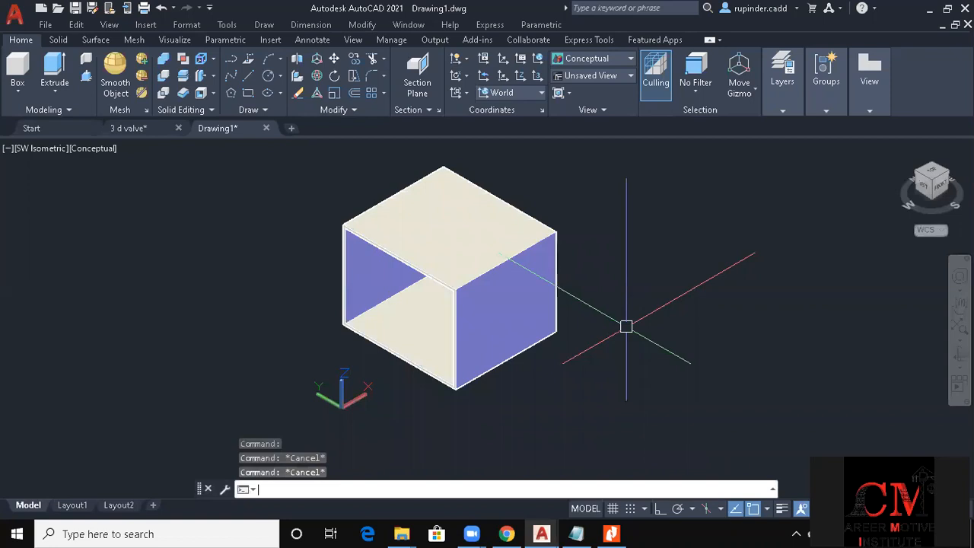
{"action": "type", "text": "vs"}
{"action": "key", "text": "Return"}
{"action": "type", "text": "2"}
{"action": "key", "text": "Return"}
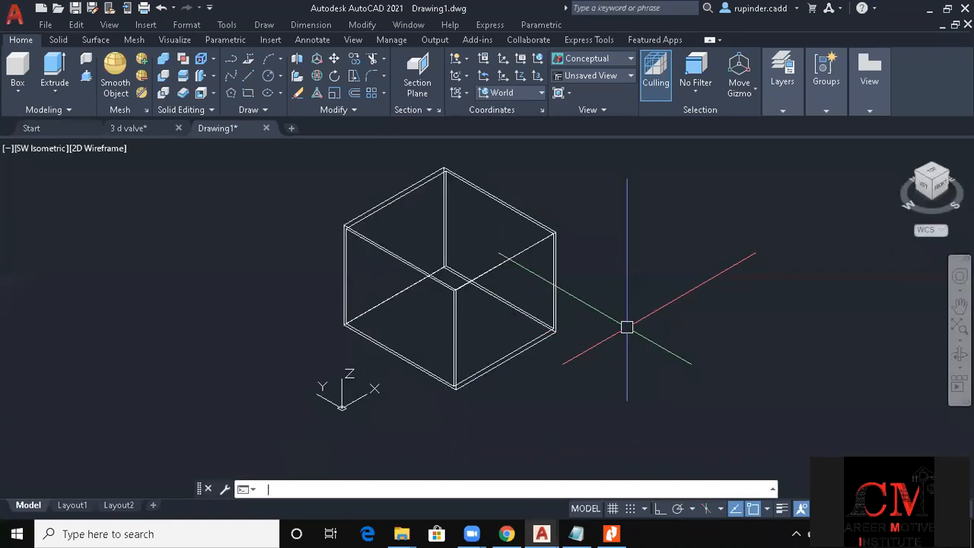
{"action": "middle_click_drag", "start_coordinate": [626, 328], "coordinate": [420, 382]}
{"action": "key", "text": "Escape"}
{"action": "key", "text": "Escape"}
{"action": "key", "text": "Escape"}
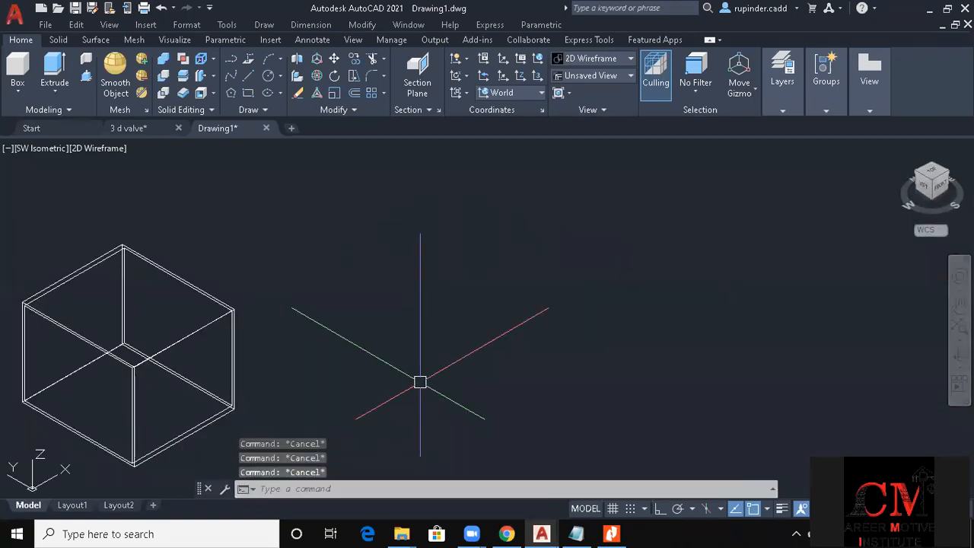
{"action": "type", "text": "bo"}
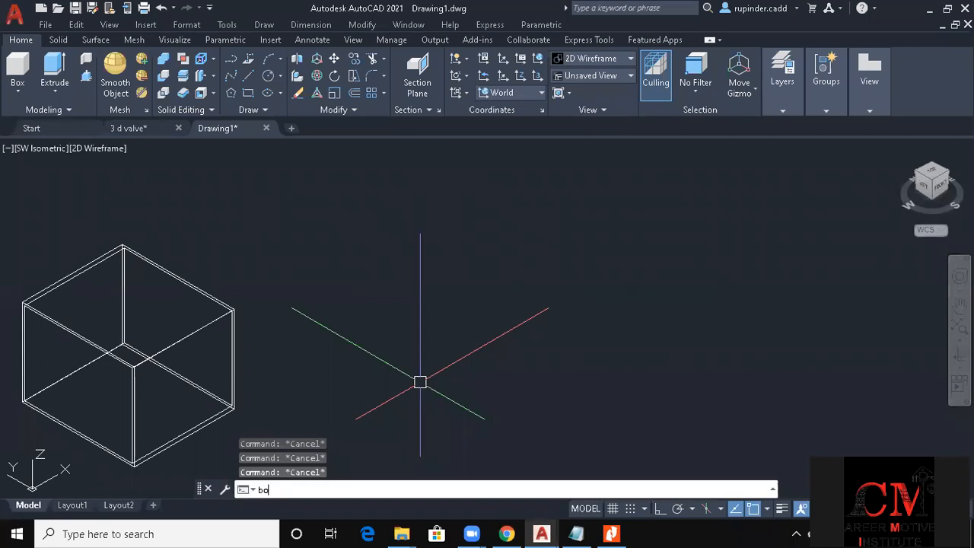
{"action": "type", "text": "x"}
{"action": "key", "text": "Return"}
{"action": "left_click", "coordinate": [530, 402]}
{"action": "left_click", "coordinate": [528, 220]}
{"action": "key", "text": "Escape"}
{"action": "middle_click_drag", "start_coordinate": [503, 207], "coordinate": [497, 297]}
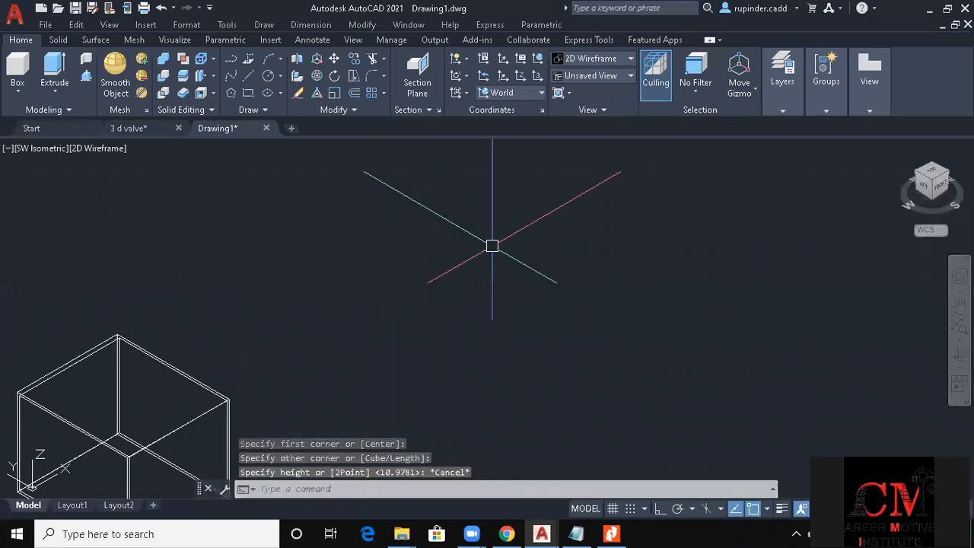
{"action": "key", "text": "Escape"}
{"action": "key", "text": "Escape"}
Create a new freehand rectangular solid box with BOX in the empty area beside the shelled box
{"action": "type", "text": "bo"}
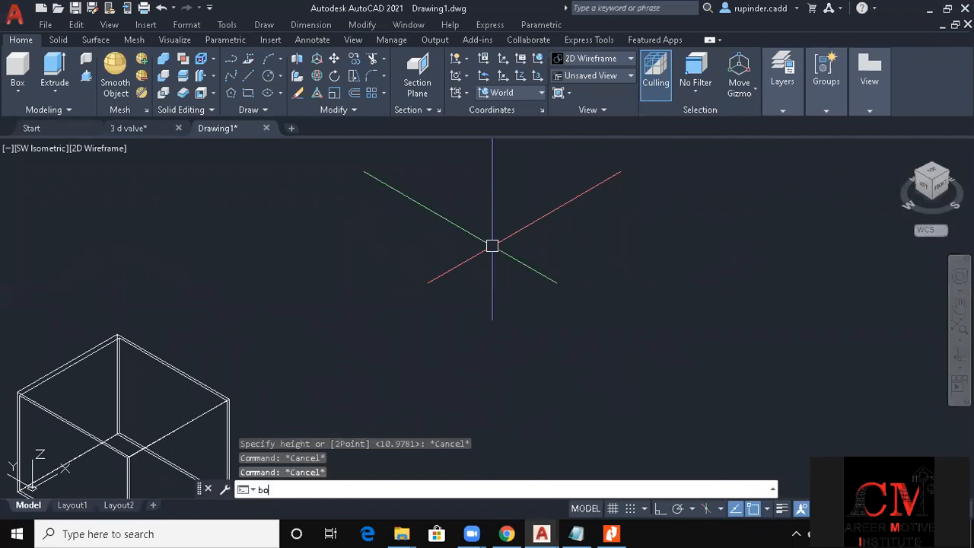
{"action": "type", "text": "x"}
{"action": "key", "text": "Return"}
{"action": "left_click", "coordinate": [520, 386]}
{"action": "left_click", "coordinate": [570, 240]}
{"action": "middle_click_drag", "start_coordinate": [532, 189], "coordinate": [536, 272]}
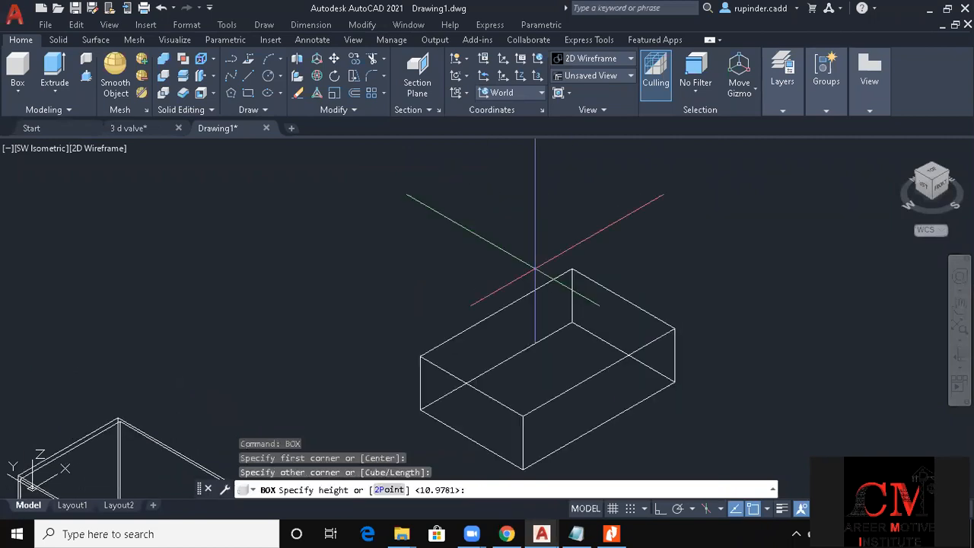
{"action": "left_click", "coordinate": [537, 241]}
{"action": "key", "text": "Escape"}
{"action": "middle_click_drag", "start_coordinate": [707, 382], "coordinate": [625, 316]}
{"action": "left_click", "coordinate": [575, 263]}
{"action": "key", "text": "Escape"}
Try to slice the new box by picking the lower near corner and the upper far corner of its front face
{"action": "type", "text": "sl"}
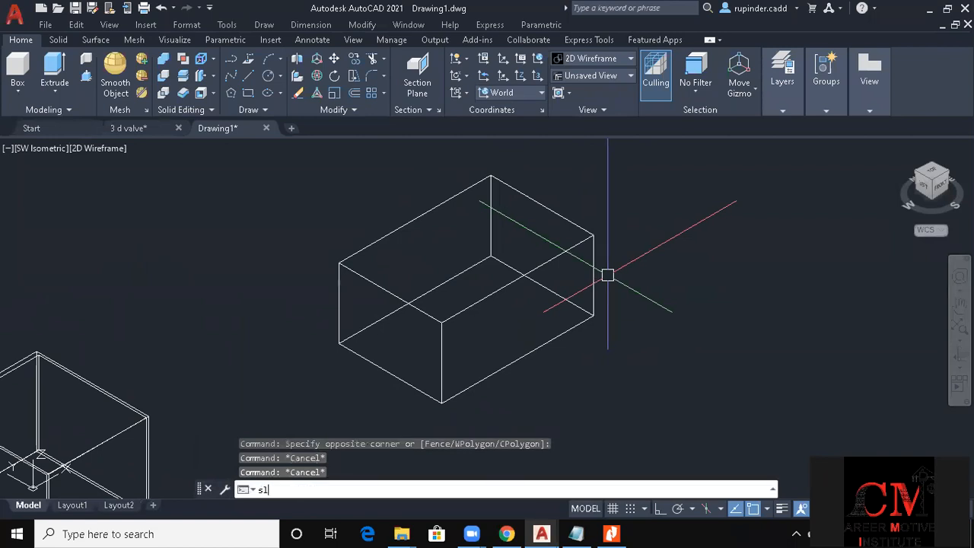
{"action": "key", "text": "Return"}
{"action": "left_click", "coordinate": [461, 300]}
{"action": "left_click", "coordinate": [387, 364]}
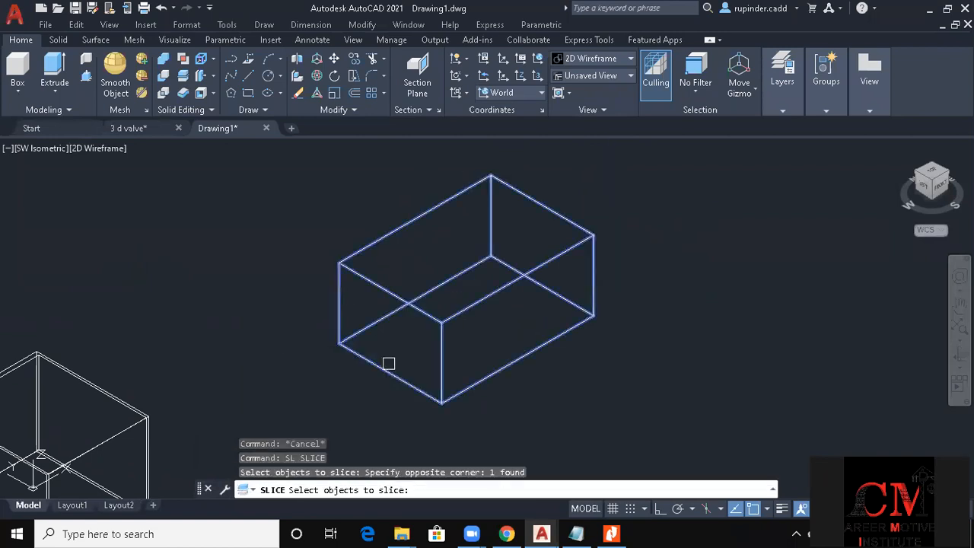
{"action": "key", "text": "Return"}
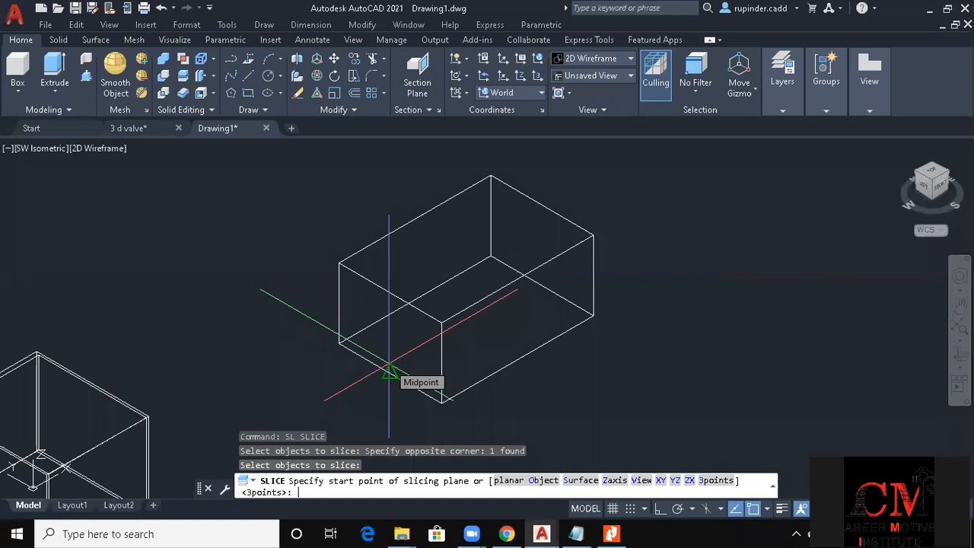
{"action": "left_click", "coordinate": [441, 401]}
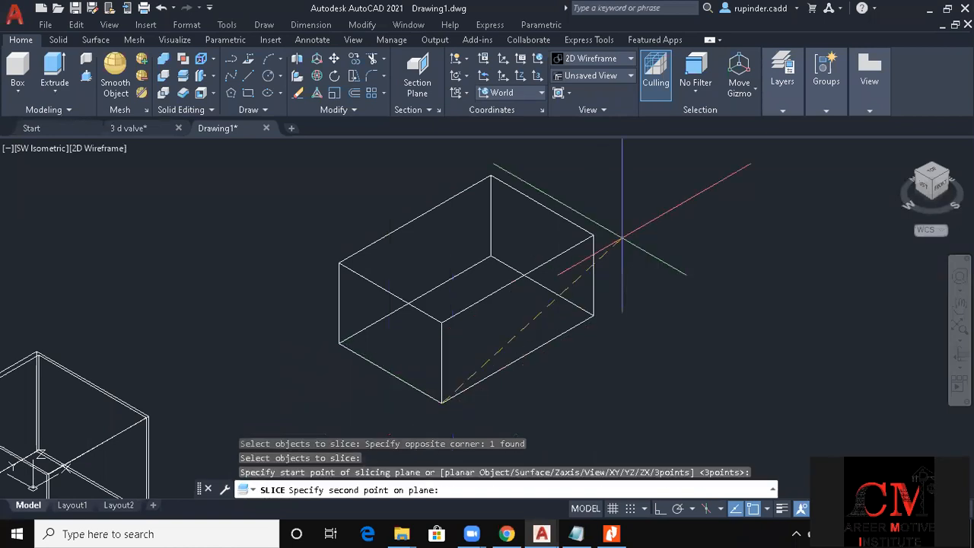
{"action": "left_click", "coordinate": [592, 235]}
{"action": "left_click", "coordinate": [593, 236]}
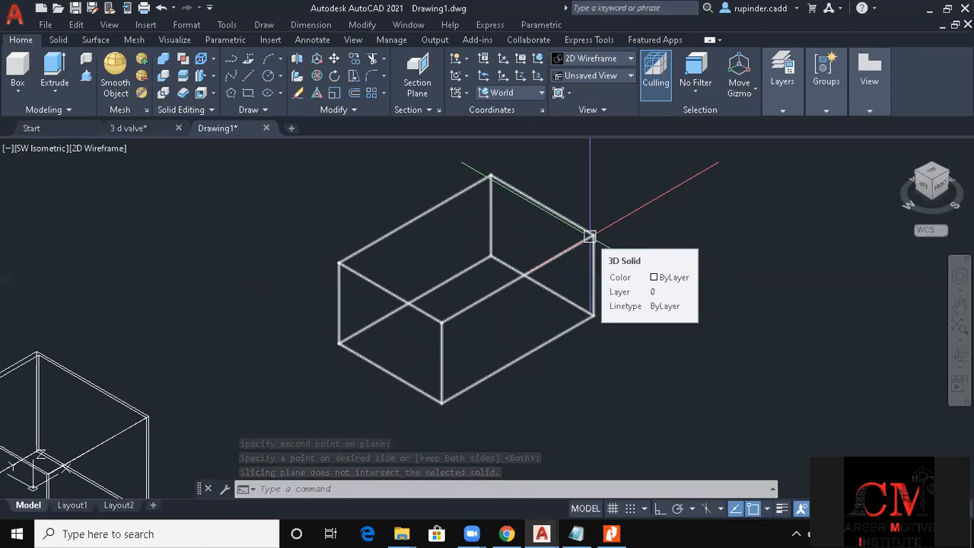
{"action": "key", "text": "Escape"}
{"action": "key", "text": "Escape"}
Slice the new box through the midpoints of its two long top edges, keep both sides, and select each half
{"action": "type", "text": "sl"}
{"action": "key", "text": "Return"}
{"action": "left_click", "coordinate": [488, 356]}
{"action": "key", "text": "Return"}
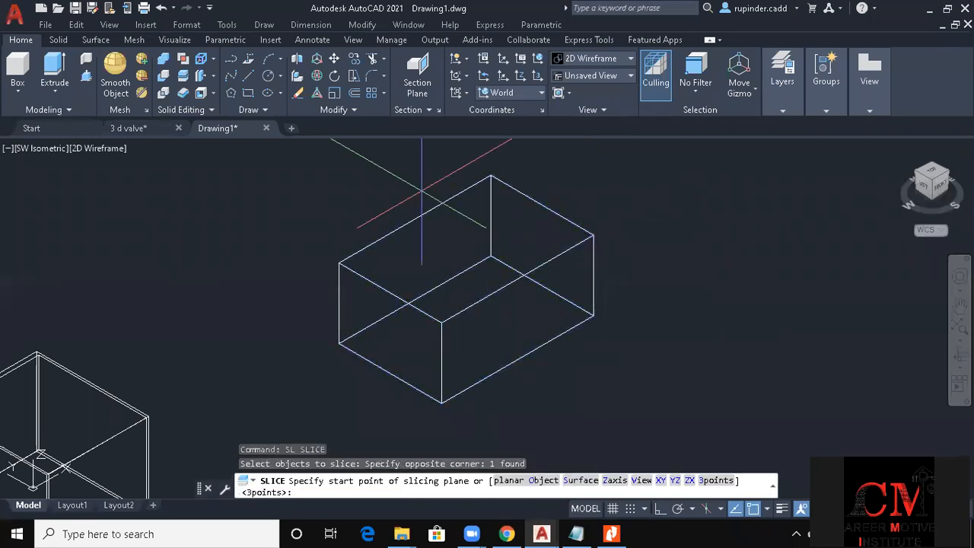
{"action": "left_click", "coordinate": [414, 219]}
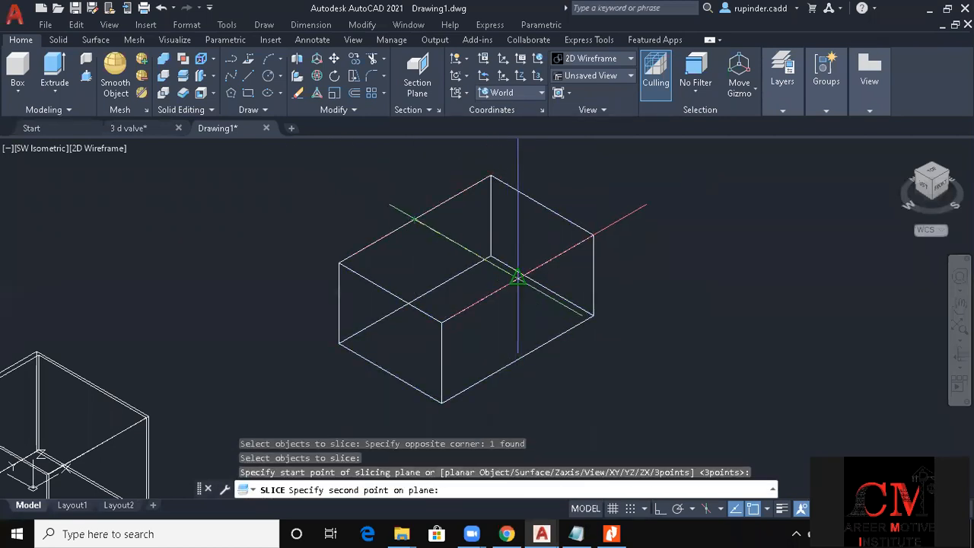
{"action": "left_click", "coordinate": [518, 278]}
{"action": "key", "text": "Return"}
{"action": "key", "text": "Escape"}
{"action": "left_click", "coordinate": [571, 250]}
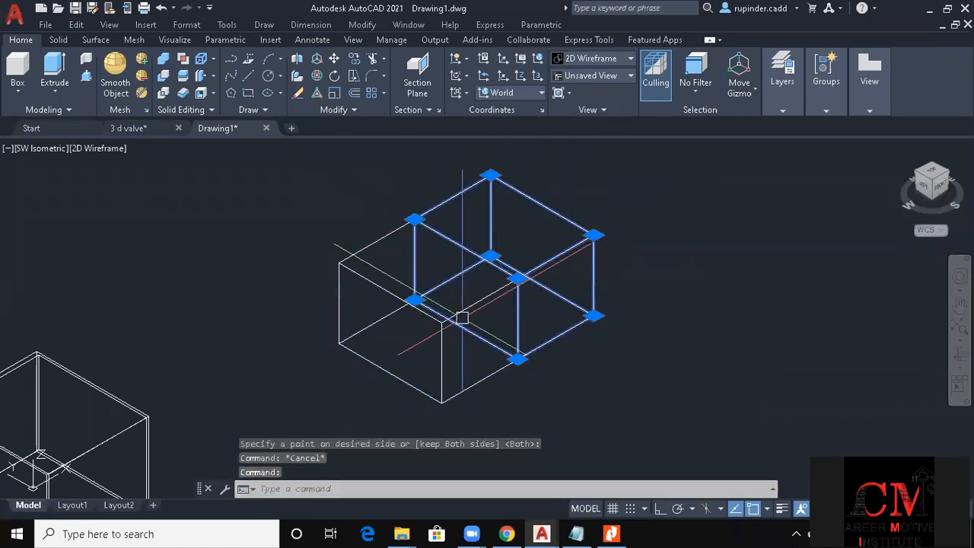
{"action": "left_click", "coordinate": [441, 337]}
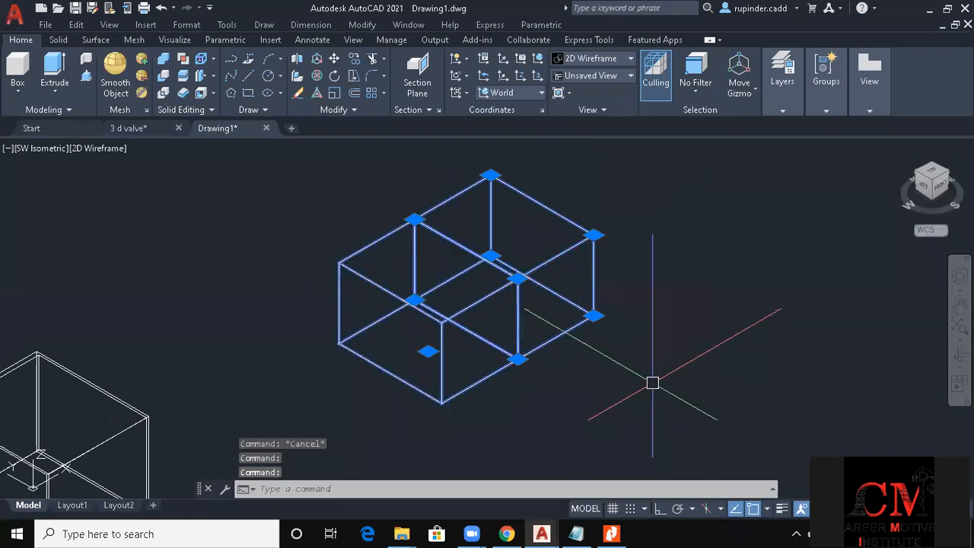
Join the two sliced halves back into one solid with UNION
{"action": "key", "text": "Escape"}
{"action": "type", "text": "uni"}
{"action": "key", "text": "Return"}
{"action": "left_click", "coordinate": [615, 418]}
{"action": "left_click", "coordinate": [456, 361]}
{"action": "key", "text": "Escape"}
{"action": "key", "text": "Escape"}
{"action": "key", "text": "Escape"}
Set the UCS by its Z axis, with the origin at the box's lower near corner and Z pointing outward from the front face
{"action": "type", "text": "ucs"}
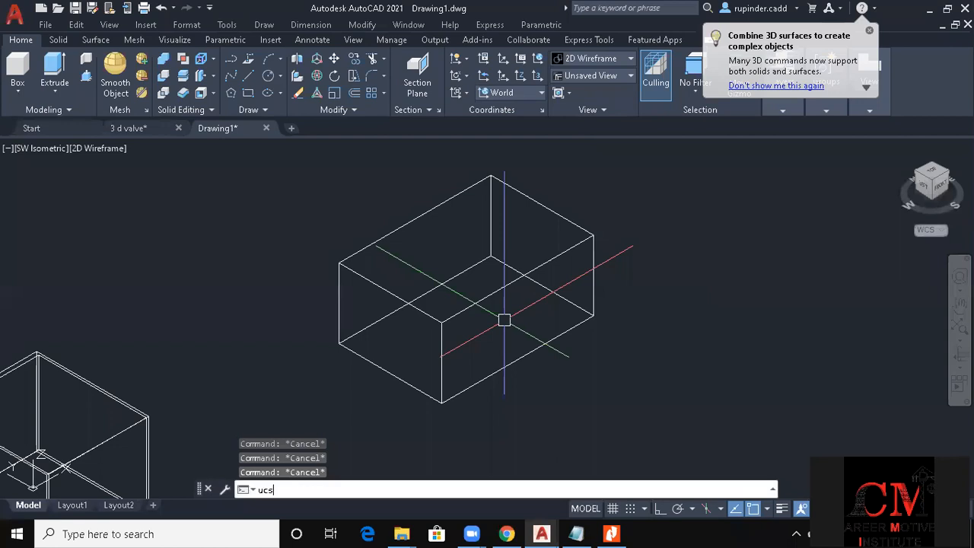
{"action": "key", "text": "Return"}
{"action": "type", "text": "za"}
{"action": "key", "text": "Return"}
{"action": "left_click", "coordinate": [441, 404]}
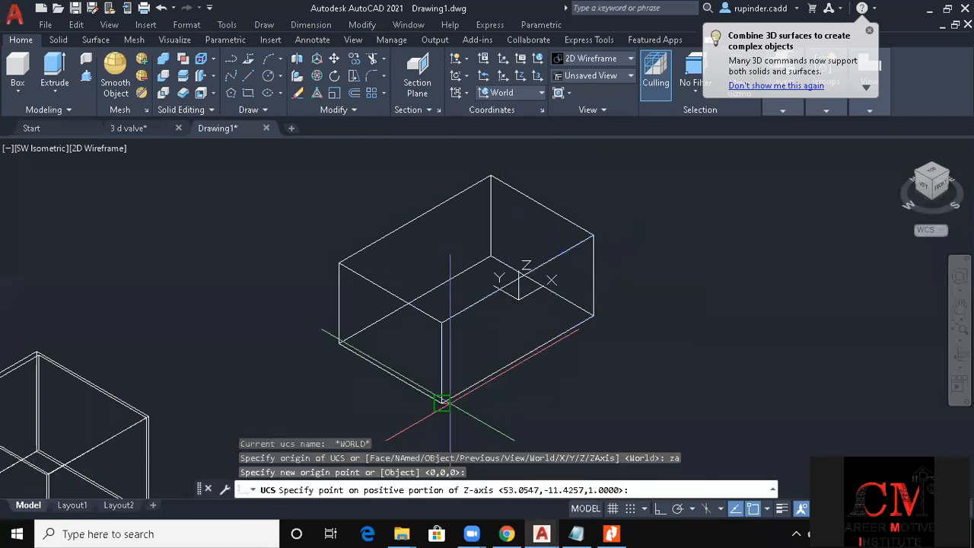
{"action": "key", "text": "F8"}
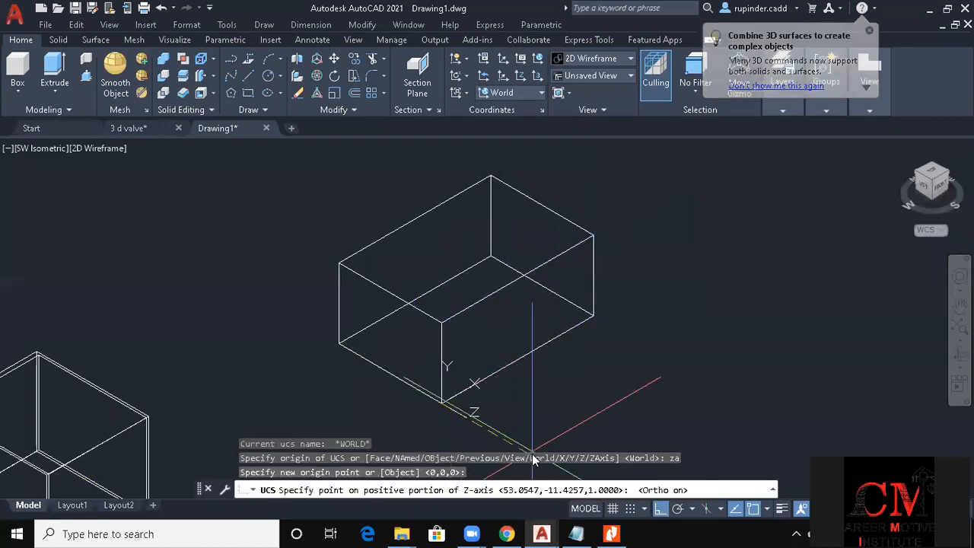
{"action": "middle_click_drag", "start_coordinate": [458, 378], "coordinate": [381, 304]}
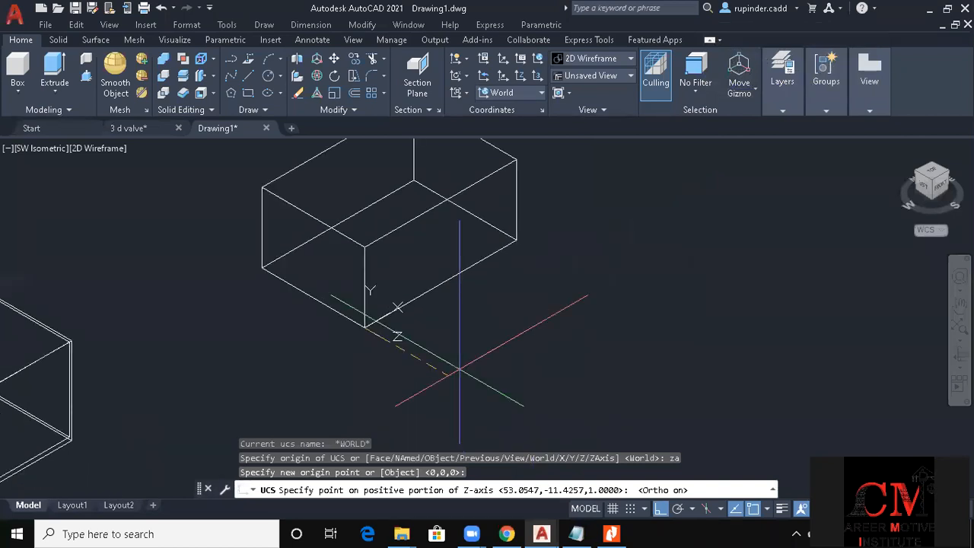
{"action": "left_click", "coordinate": [474, 319]}
{"action": "key", "text": "Return"}
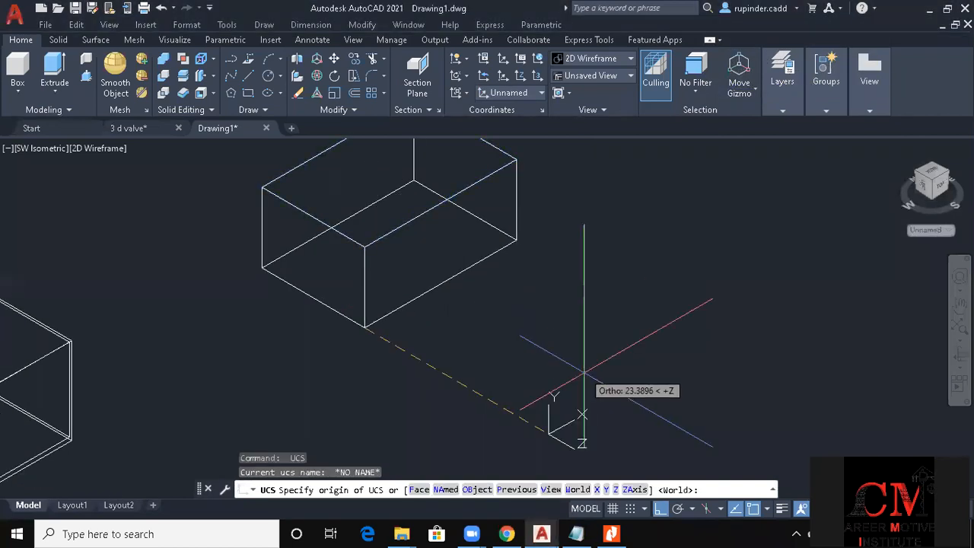
{"action": "key", "text": "Escape"}
{"action": "key", "text": "Escape"}
{"action": "key", "text": "Escape"}
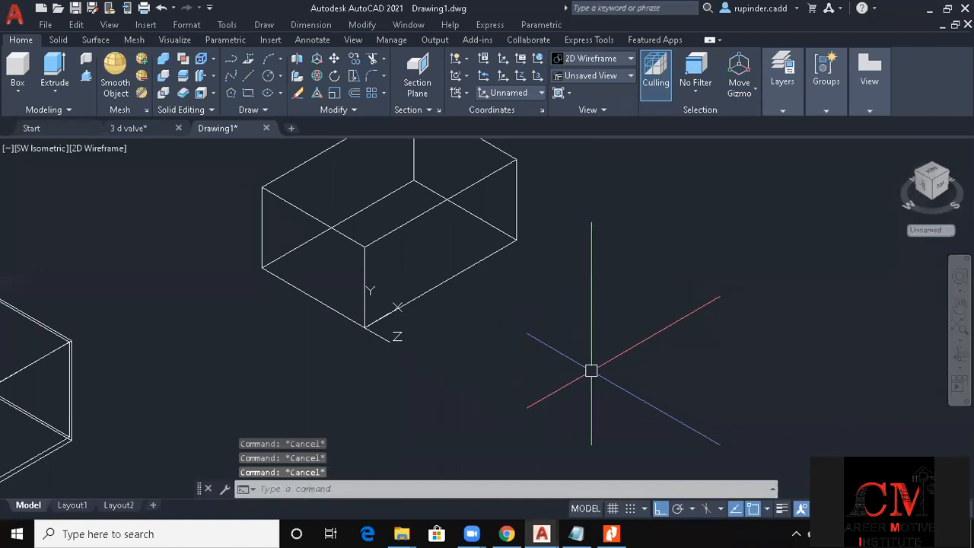
Slice the box diagonally from the lower near corner to the upper far corner of its front face, keeping both sides
{"action": "type", "text": "sl"}
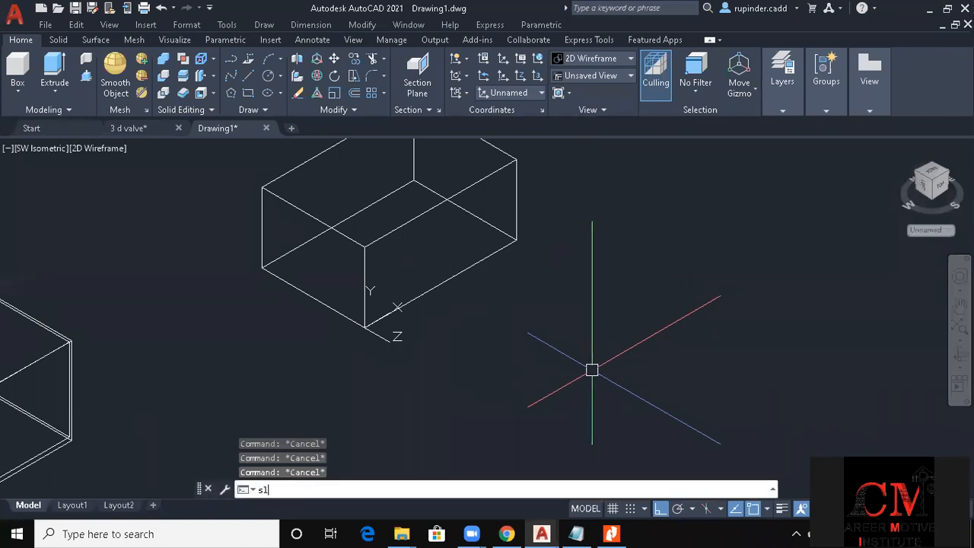
{"action": "key", "text": "Return"}
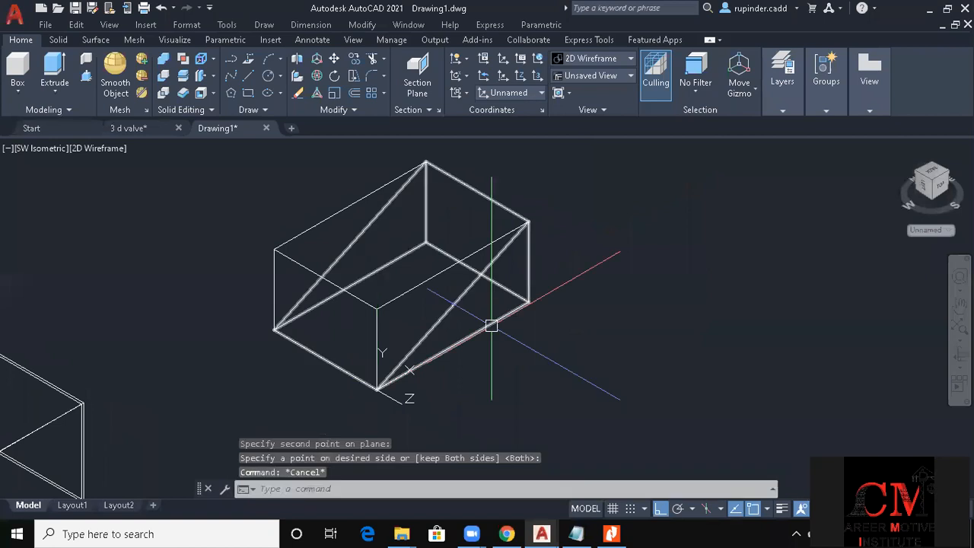
{"action": "left_click", "coordinate": [489, 326]}
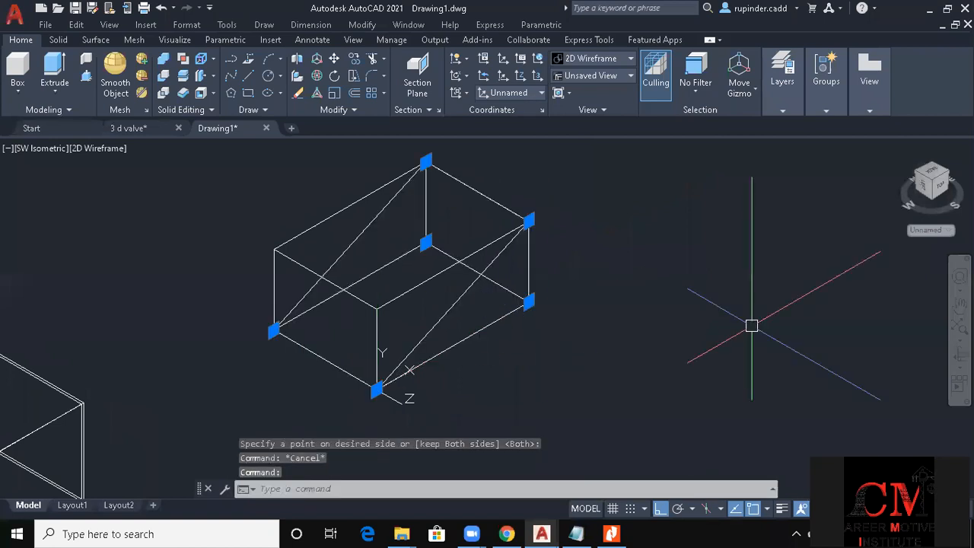
{"action": "key", "text": "Escape"}
{"action": "key", "text": "Escape"}
Try to slice the solid through the midpoints of its two short top edges
{"action": "type", "text": "s"}
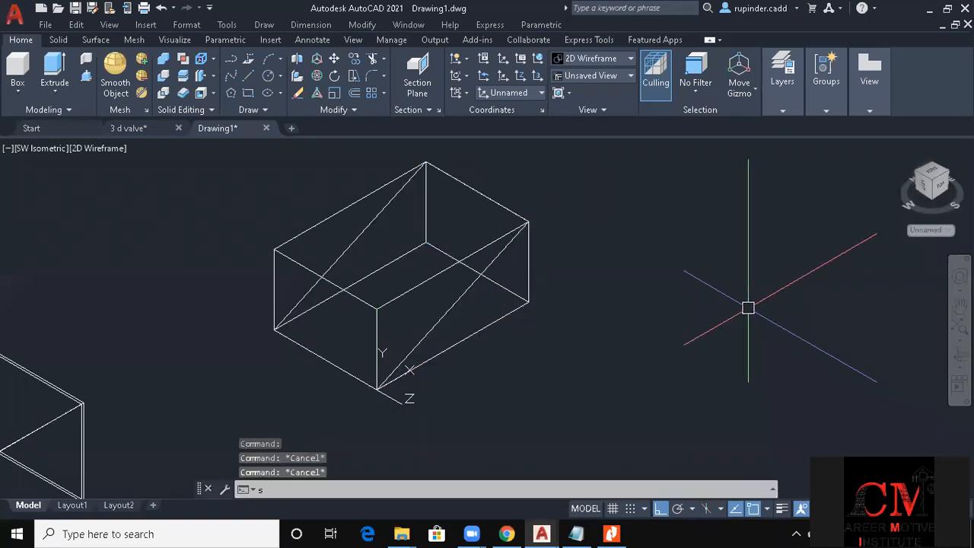
{"action": "type", "text": "l"}
{"action": "key", "text": "Return"}
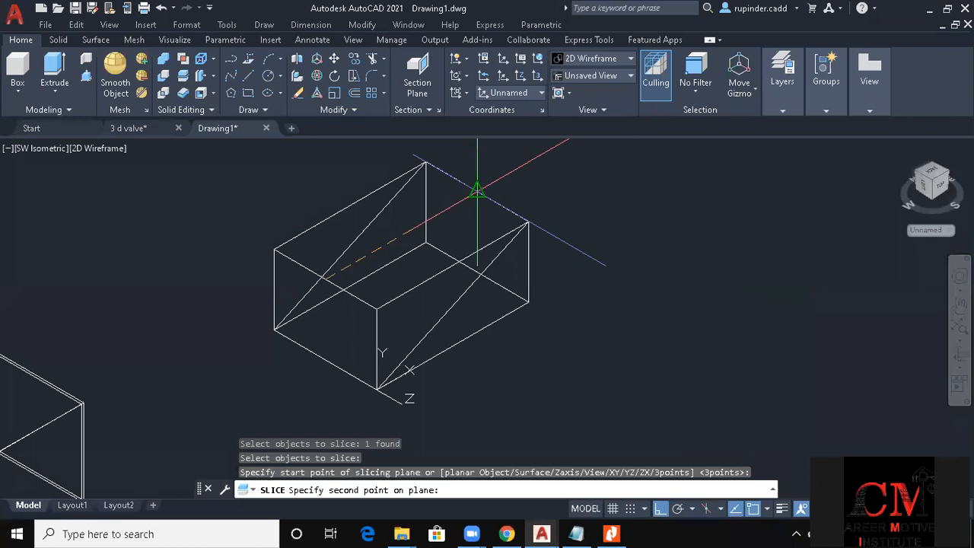
{"action": "left_click", "coordinate": [476, 192]}
{"action": "key", "text": "Return"}
{"action": "key", "text": "Escape"}
{"action": "middle_click_drag", "start_coordinate": [544, 325], "coordinate": [642, 334]}
{"action": "key", "text": "Escape"}
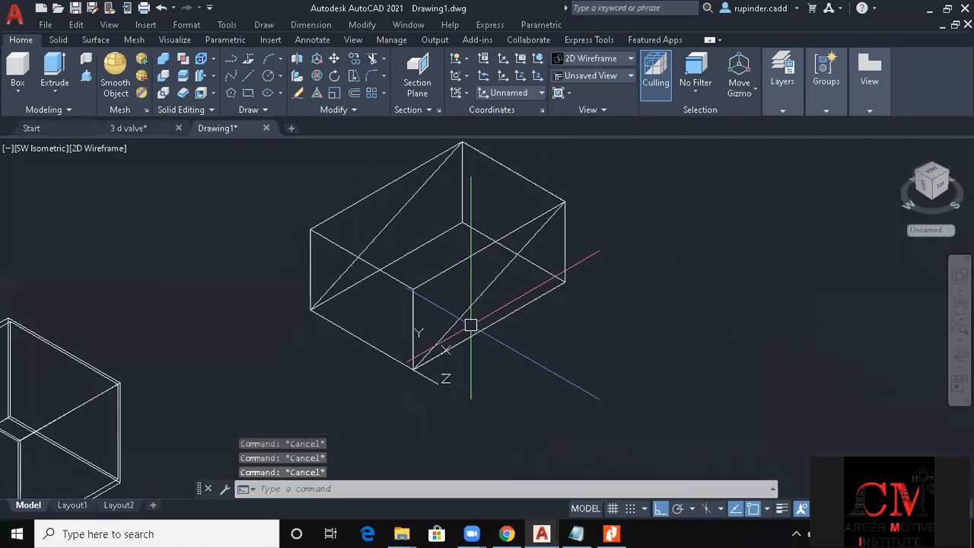
Try to slice the upper wedge through the midpoints of the lower and upper edges of its near end face
{"action": "type", "text": "sl"}
{"action": "key", "text": "Return"}
{"action": "left_click", "coordinate": [409, 280]}
{"action": "left_click", "coordinate": [360, 337]}
{"action": "key", "text": "Return"}
{"action": "left_click", "coordinate": [380, 268]}
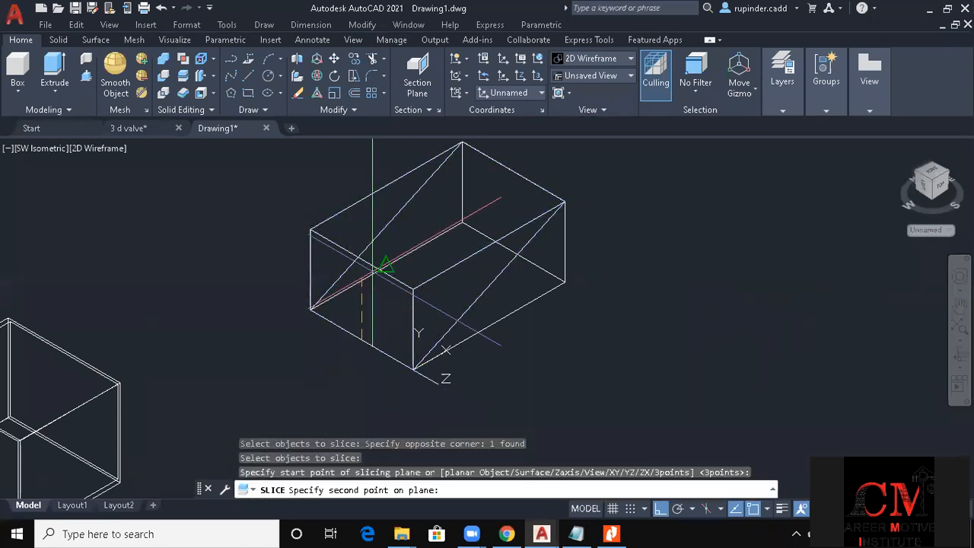
{"action": "left_click", "coordinate": [370, 264]}
{"action": "key", "text": "Return"}
{"action": "key", "text": "Escape"}
{"action": "left_click", "coordinate": [385, 272]}
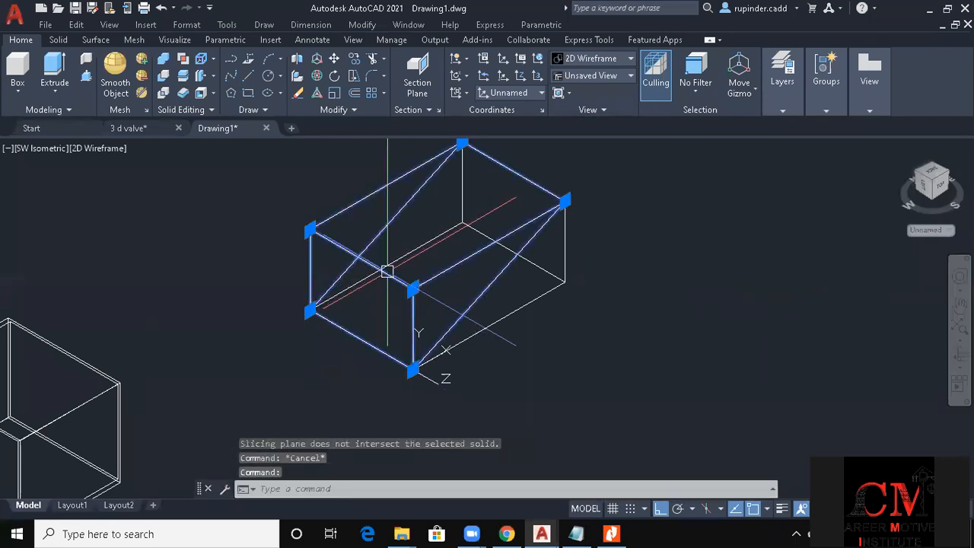
{"action": "key", "text": "Escape"}
{"action": "key", "text": "Escape"}
{"action": "key", "text": "Escape"}
Set the UCS by its Z axis, with the origin at the end face's outer lower corner and Z pointing outward from that face
{"action": "type", "text": "ucs"}
{"action": "key", "text": "Return"}
{"action": "type", "text": "za"}
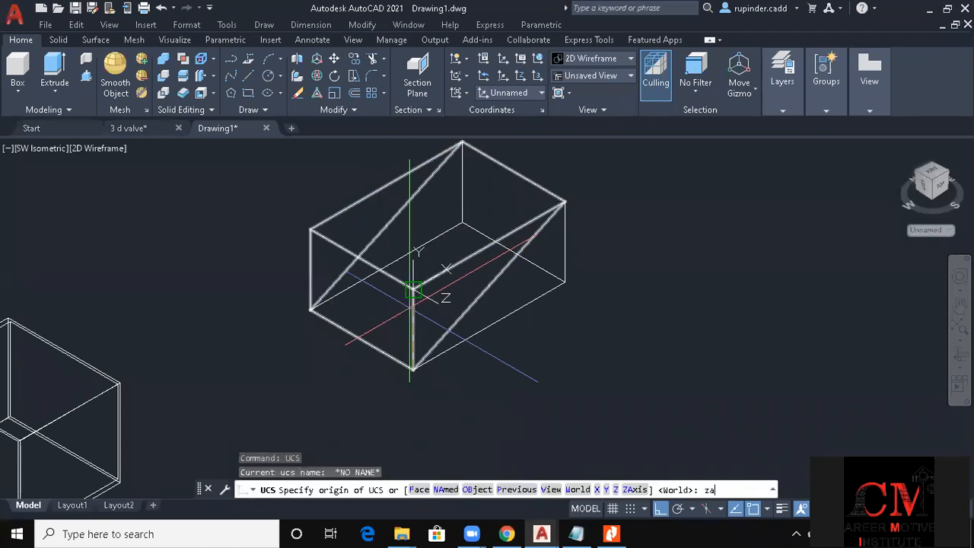
{"action": "key", "text": "Return"}
{"action": "left_click", "coordinate": [312, 309]}
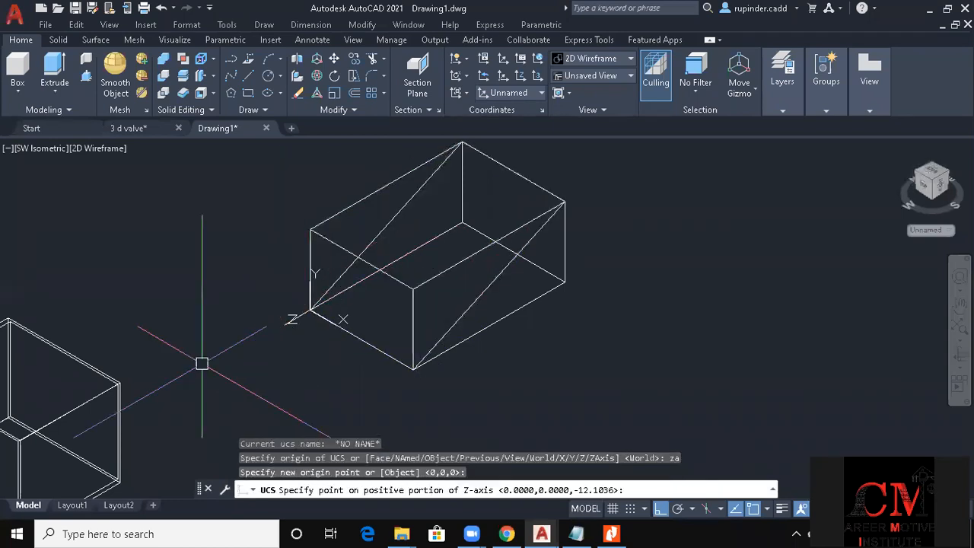
{"action": "key", "text": "Escape"}
Slice the upper wedge through the midpoints of the end face's lower and upper edges, keeping both sides, and select one resulting piece
{"action": "type", "text": "sl"}
{"action": "key", "text": "Return"}
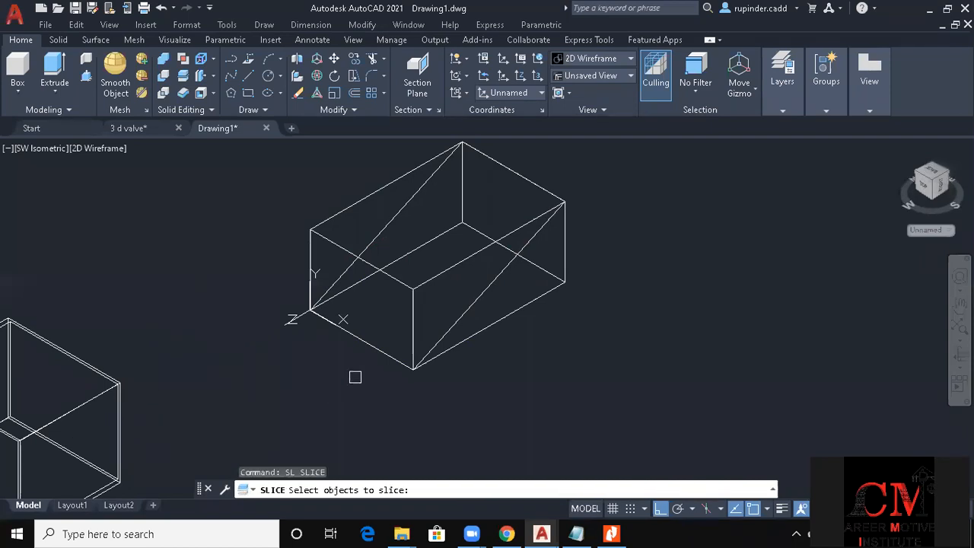
{"action": "left_click", "coordinate": [385, 222]}
{"action": "key", "text": "Return"}
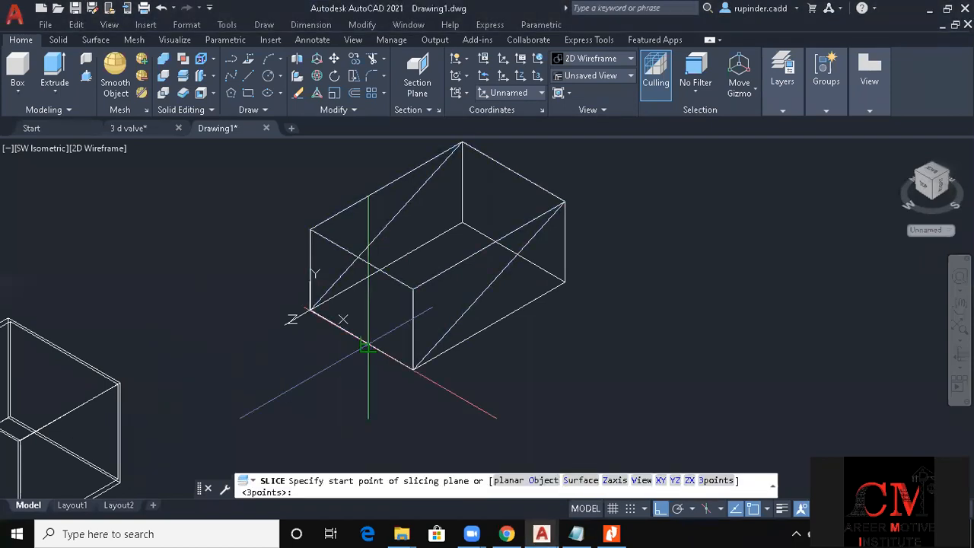
{"action": "left_click", "coordinate": [361, 339]}
{"action": "left_click", "coordinate": [361, 259]}
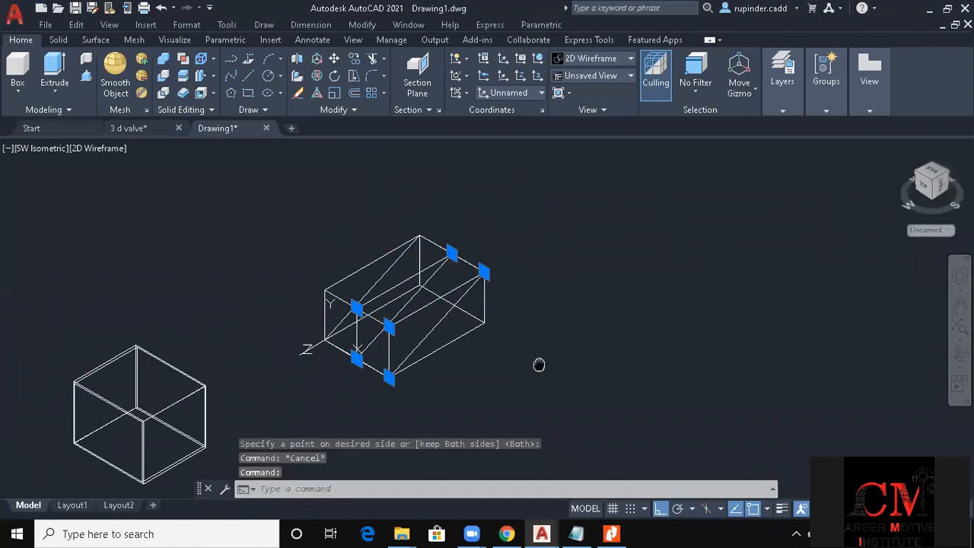
{"action": "middle_click_drag", "start_coordinate": [537, 364], "coordinate": [461, 363]}
{"action": "key", "text": "Escape"}
{"action": "key", "text": "Escape"}
Draw an upright rectangle in empty space beside the sliced box
{"action": "type", "text": "rec"}
{"action": "key", "text": "Return"}
{"action": "middle_click_drag", "start_coordinate": [539, 370], "coordinate": [444, 366]}
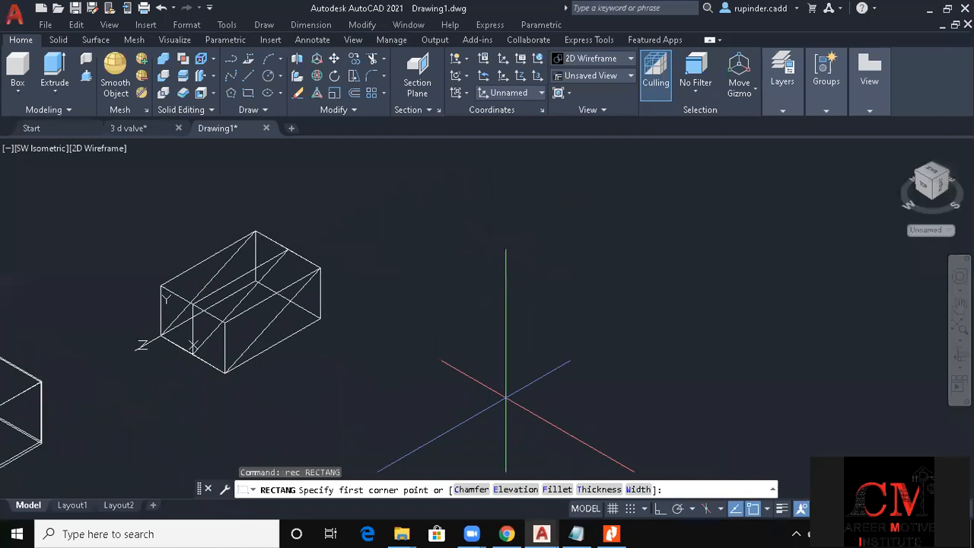
{"action": "left_click", "coordinate": [566, 417]}
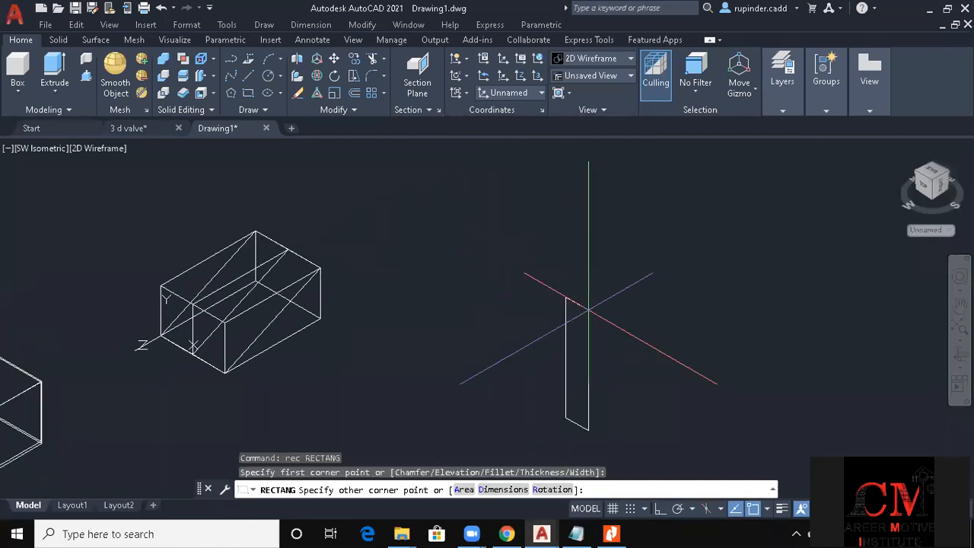
{"action": "middle_click_drag", "start_coordinate": [652, 378], "coordinate": [539, 320]}
{"action": "key", "text": "Escape"}
{"action": "key", "text": "Escape"}
Extrude the new rectangle backward into a roughly cubic solid
{"action": "type", "text": "ext"}
{"action": "key", "text": "Return"}
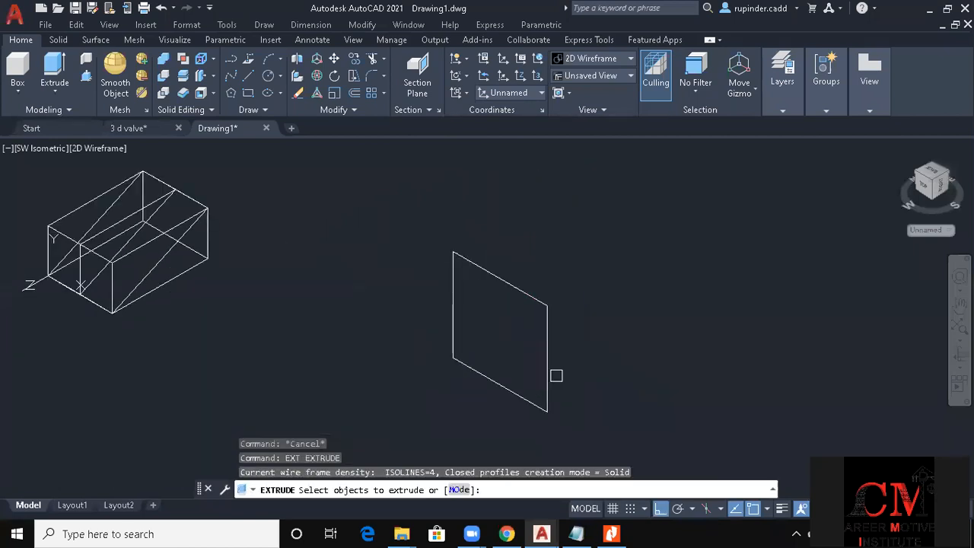
{"action": "left_click", "coordinate": [556, 376]}
{"action": "left_click", "coordinate": [528, 349]}
{"action": "key", "text": "Return"}
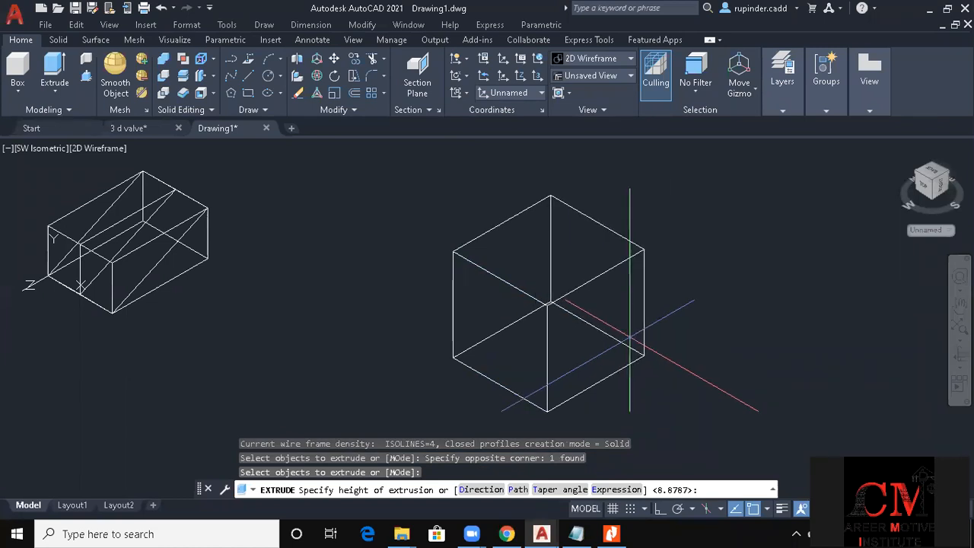
{"action": "key", "text": "Escape"}
Try to slice the cube with a plane from its lower near corner to the midpoint of one near top edge
{"action": "type", "text": "sl"}
{"action": "key", "text": "Return"}
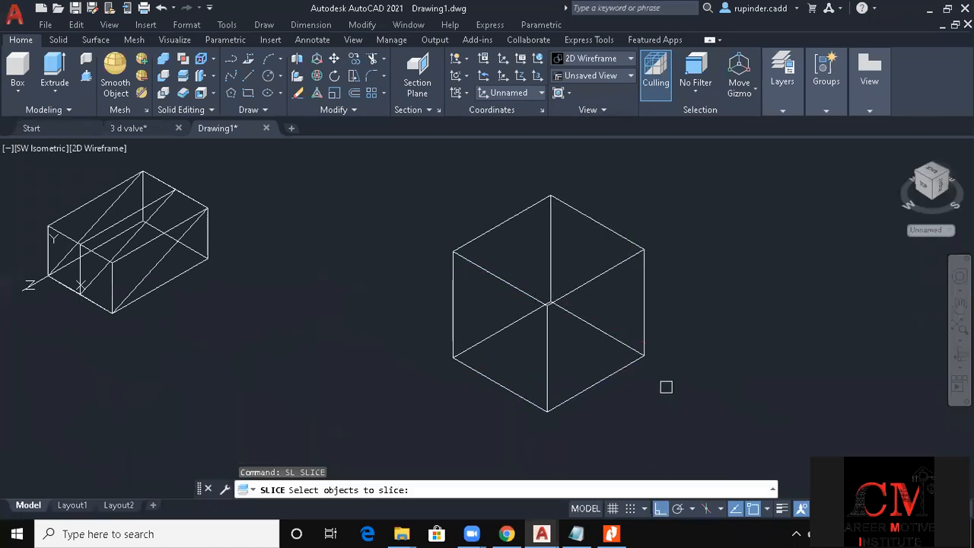
{"action": "left_click", "coordinate": [576, 395]}
{"action": "key", "text": "Return"}
{"action": "left_click", "coordinate": [546, 412]}
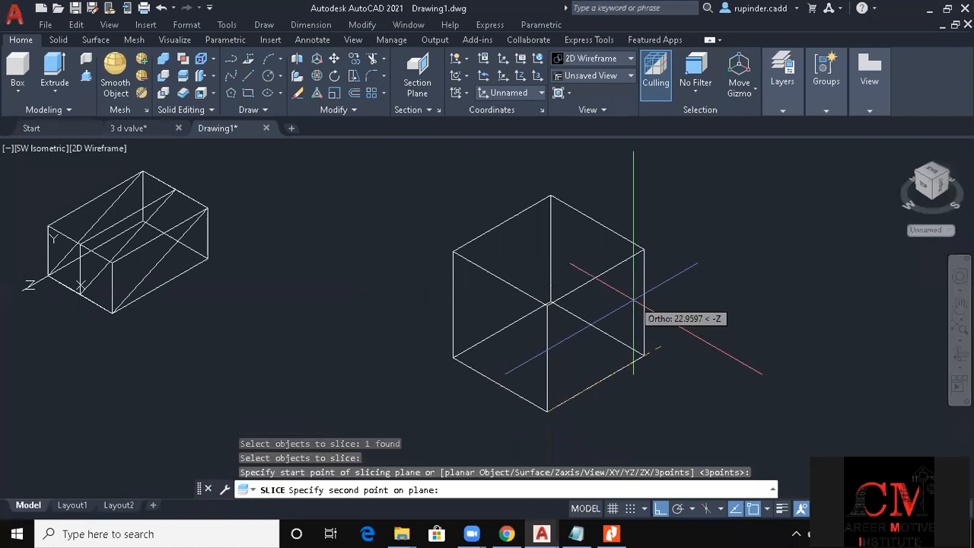
{"action": "left_click", "coordinate": [591, 276]}
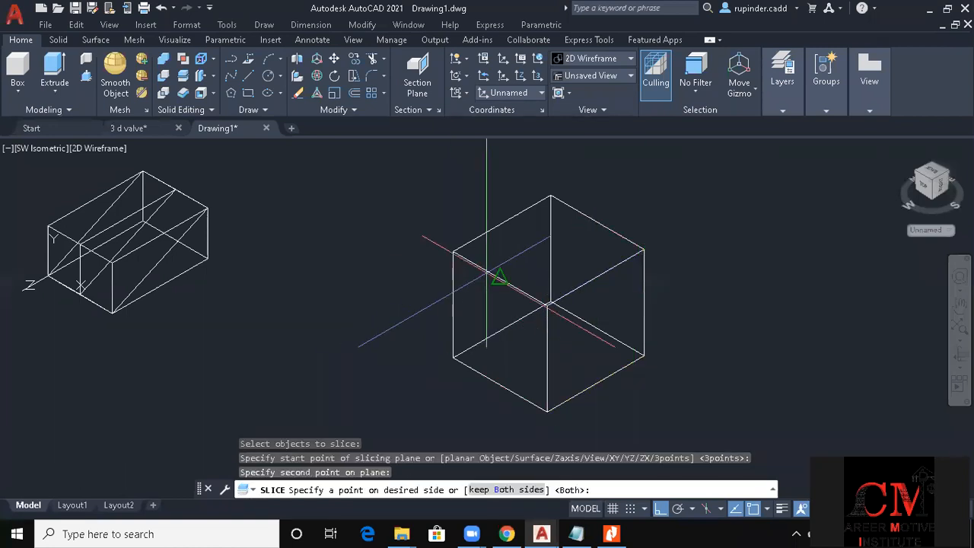
{"action": "left_click", "coordinate": [493, 271]}
{"action": "key", "text": "Return"}
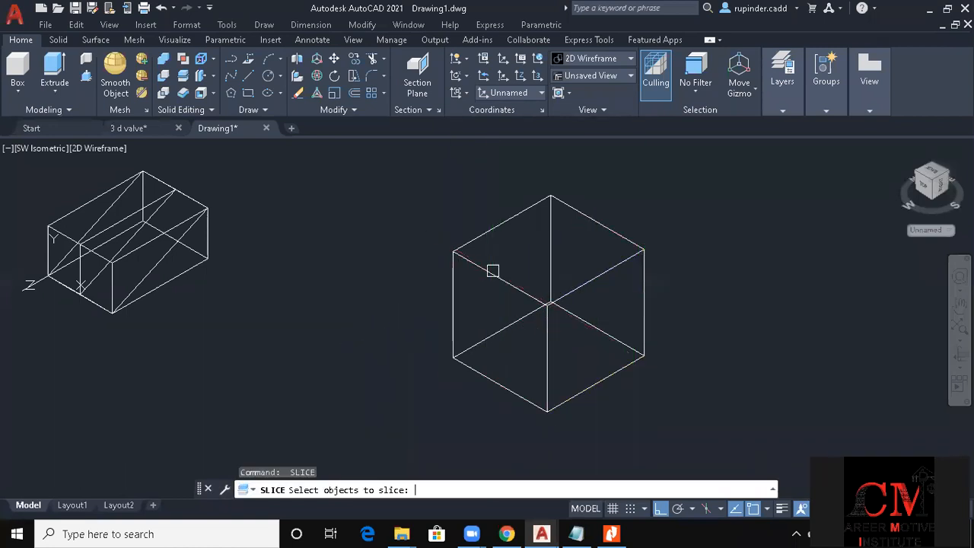
{"action": "key", "text": "Escape"}
{"action": "key", "text": "Escape"}
Slice the cube by 3 points, its lower near corner and the midpoints of both near top edges, keeping both sides, and select each piece
{"action": "key", "text": "Return"}
{"action": "left_click", "coordinate": [544, 373]}
{"action": "key", "text": "Return"}
{"action": "key", "text": "Return"}
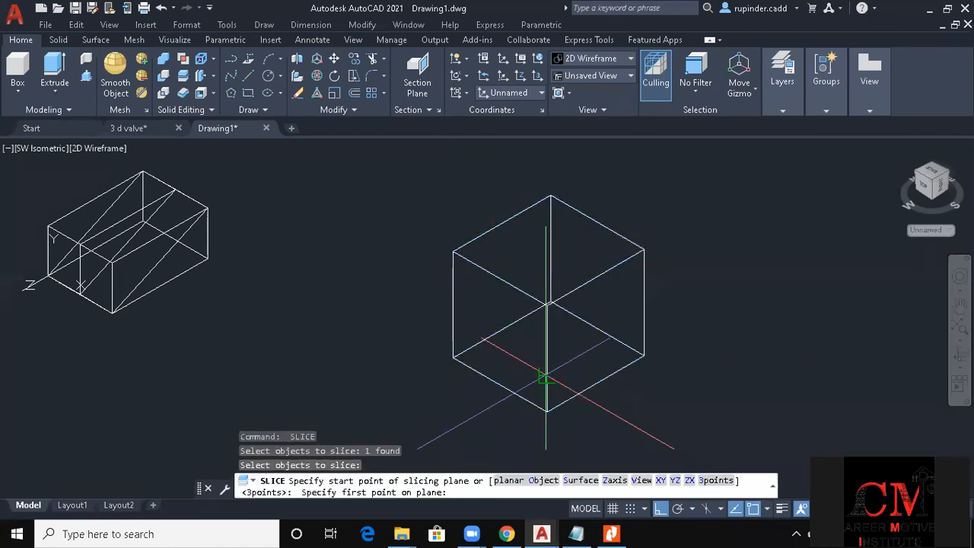
{"action": "left_click", "coordinate": [546, 410]}
{"action": "left_click", "coordinate": [592, 283]}
{"action": "left_click", "coordinate": [500, 278]}
{"action": "key", "text": "Escape"}
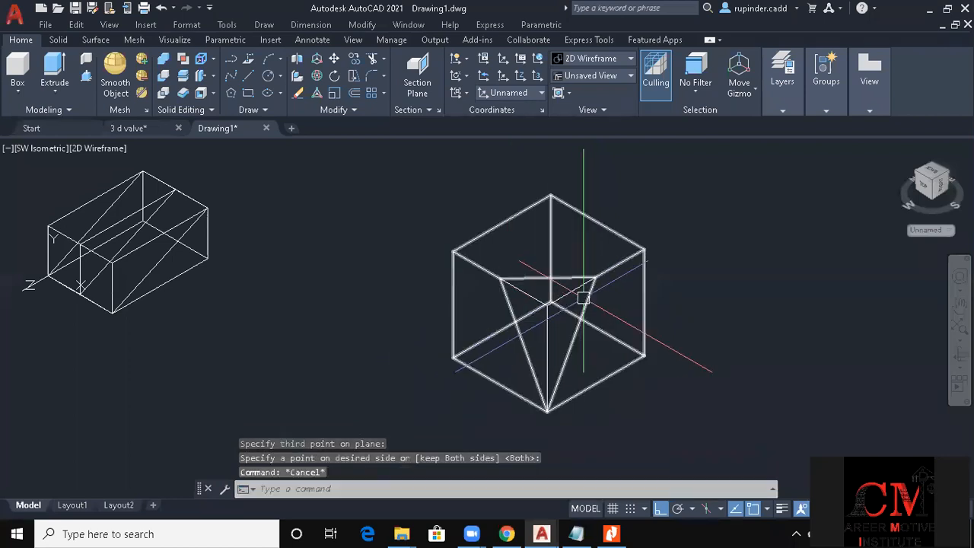
{"action": "left_click", "coordinate": [589, 311]}
{"action": "key", "text": "Escape"}
{"action": "left_click", "coordinate": [542, 308]}
{"action": "key", "text": "Escape"}
Set the visual style to Conceptual
{"action": "type", "text": "vs"}
{"action": "key", "text": "Return"}
{"action": "type", "text": "c"}
{"action": "key", "text": "Return"}
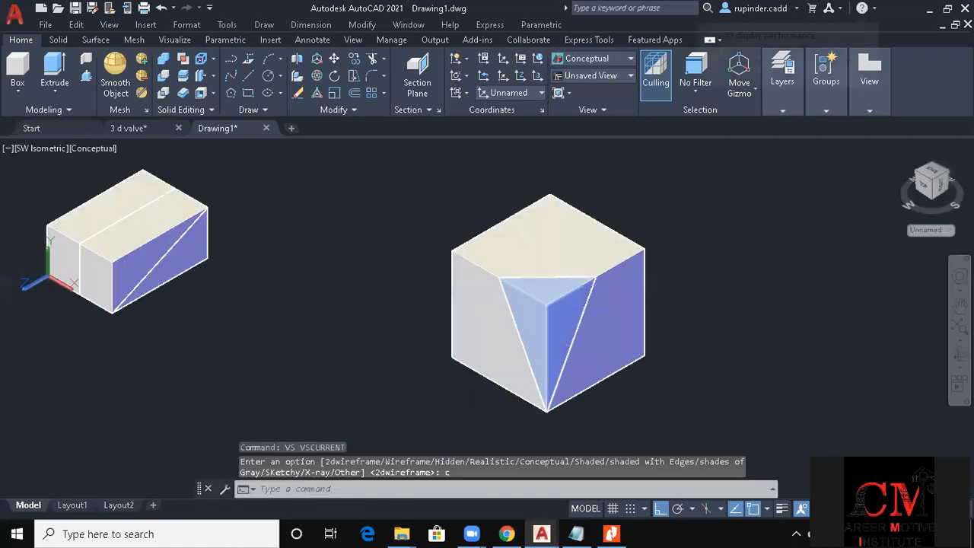
Delete the small wedge cut from the cube's near vertical corner
{"action": "key", "text": "Escape"}
{"action": "left_click", "coordinate": [546, 317]}
{"action": "key", "text": "Delete"}
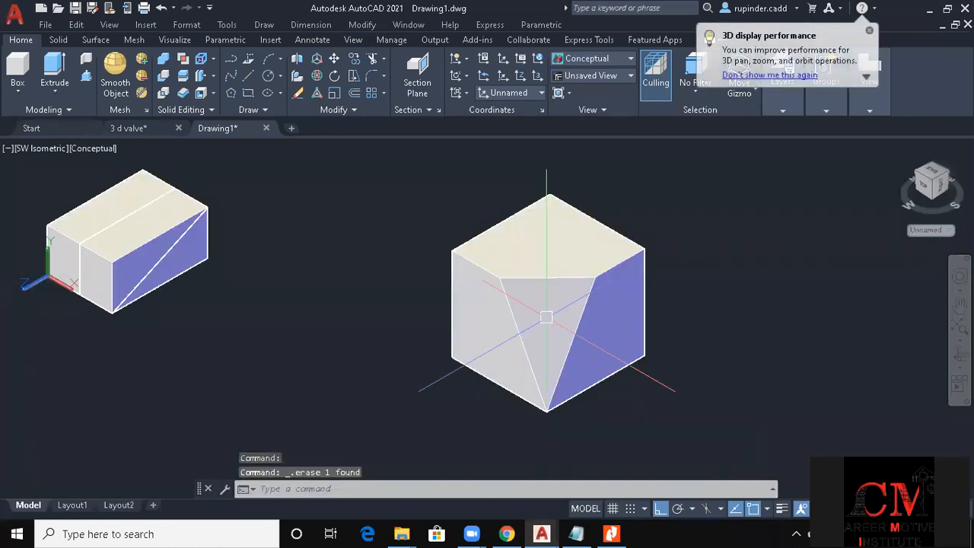
Close Drawing1.dwg without saving the changes
{"action": "middle_click_drag", "start_coordinate": [837, 309], "coordinate": [784, 296]}
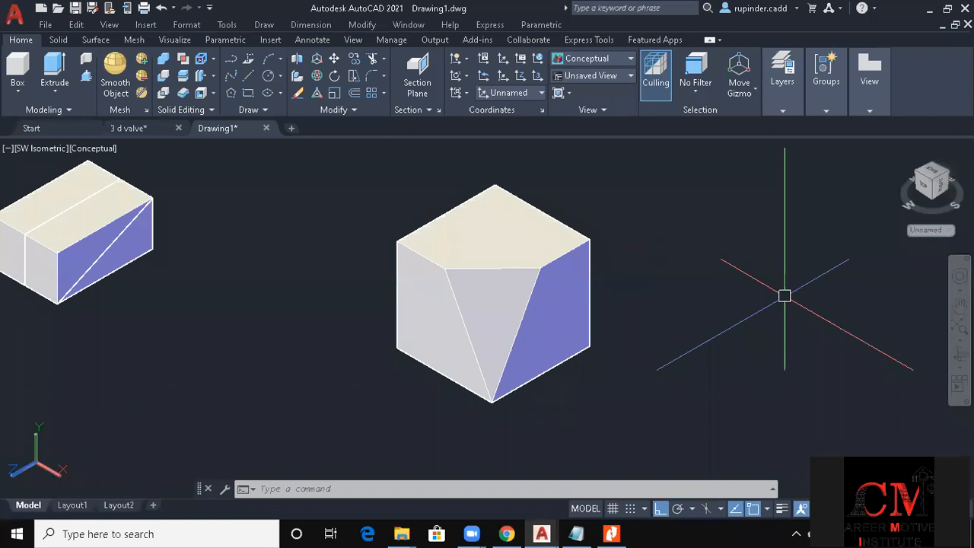
{"action": "left_click", "coordinate": [266, 129]}
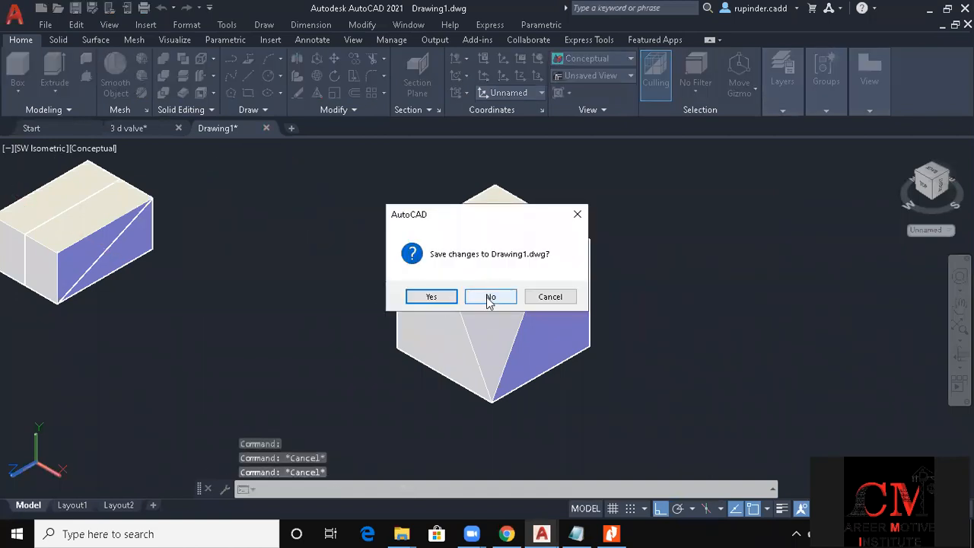
{"action": "left_click", "coordinate": [490, 297]}
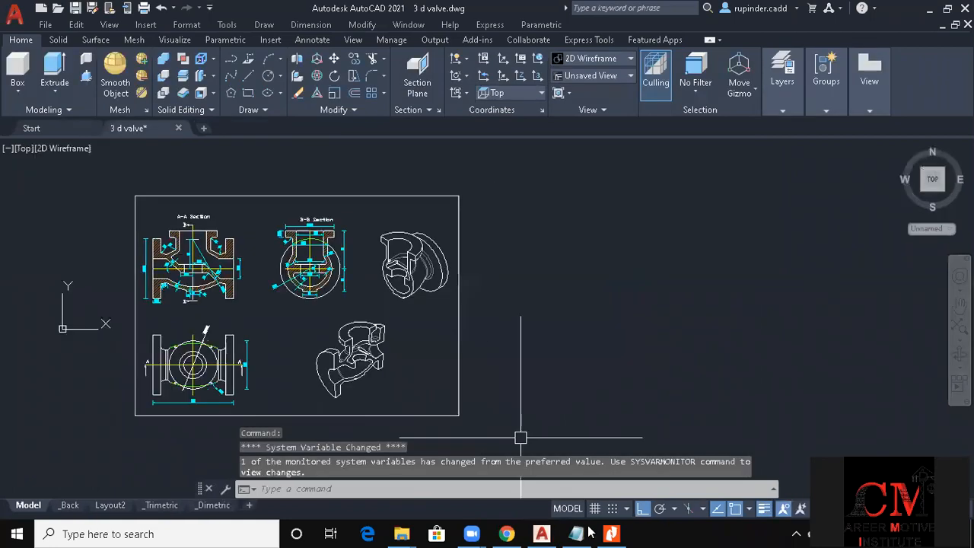
Switch to Nitro Pro, look through the part drawings in Assignment 12.pdf down to the slotted tray on page 4, and minimize it
{"action": "left_click", "coordinate": [611, 533]}
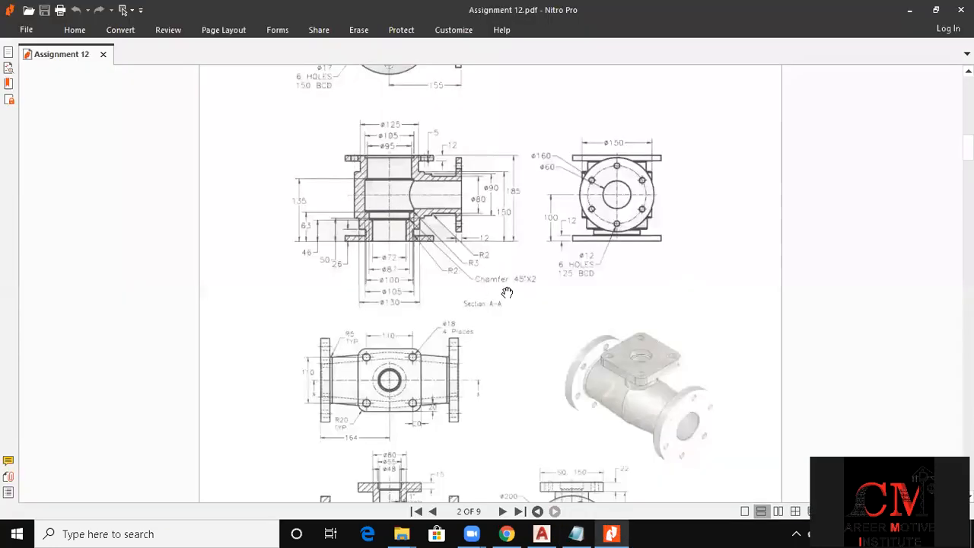
{"action": "scroll", "coordinate": [506, 293], "scroll_direction": "down", "scroll_amount": 15}
{"action": "scroll", "coordinate": [507, 293], "scroll_direction": "down", "scroll_amount": 8}
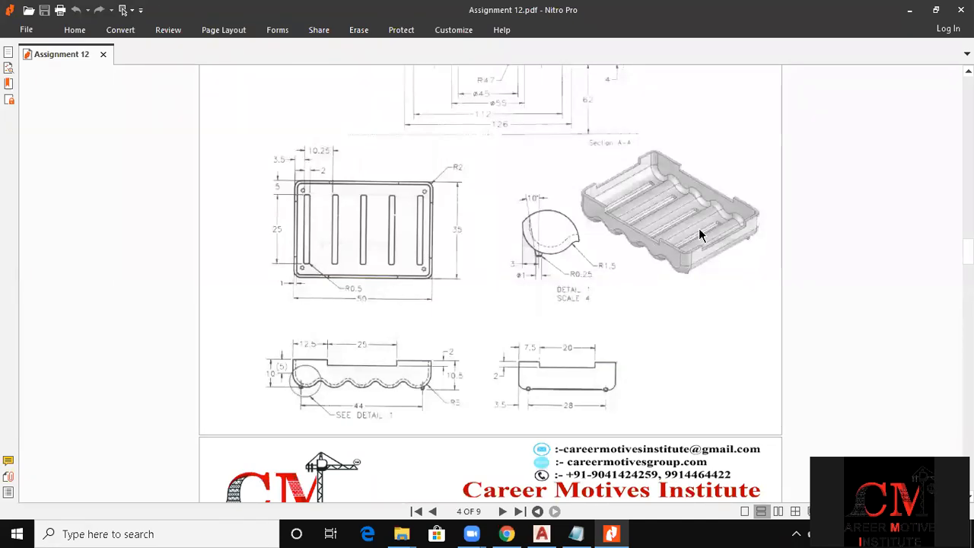
{"action": "left_click", "coordinate": [911, 16]}
Create a new drawing in AutoCAD from the acad template
{"action": "middle_click_drag", "start_coordinate": [790, 312], "coordinate": [479, 329]}
{"action": "key", "text": "Escape"}
{"action": "key", "text": "ctrl+n"}
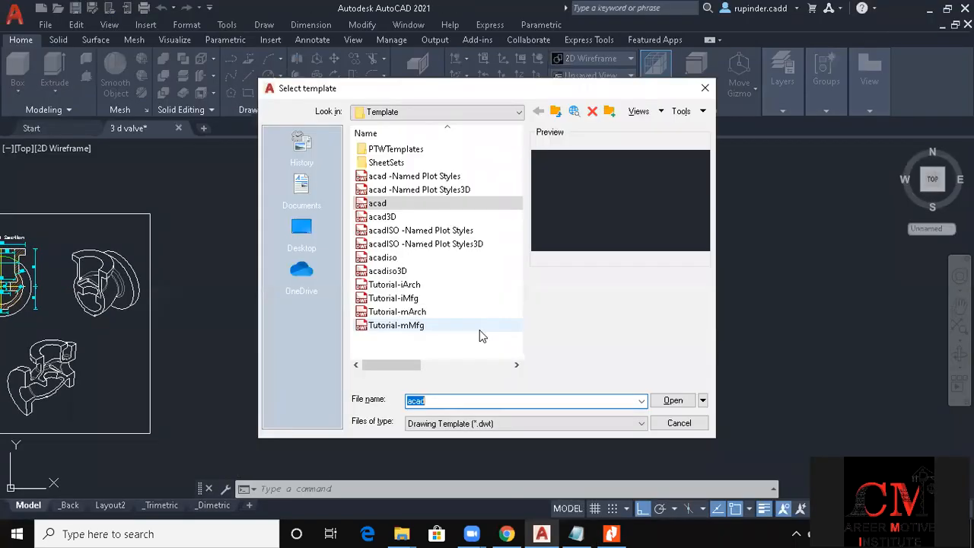
{"action": "key", "text": "Return"}
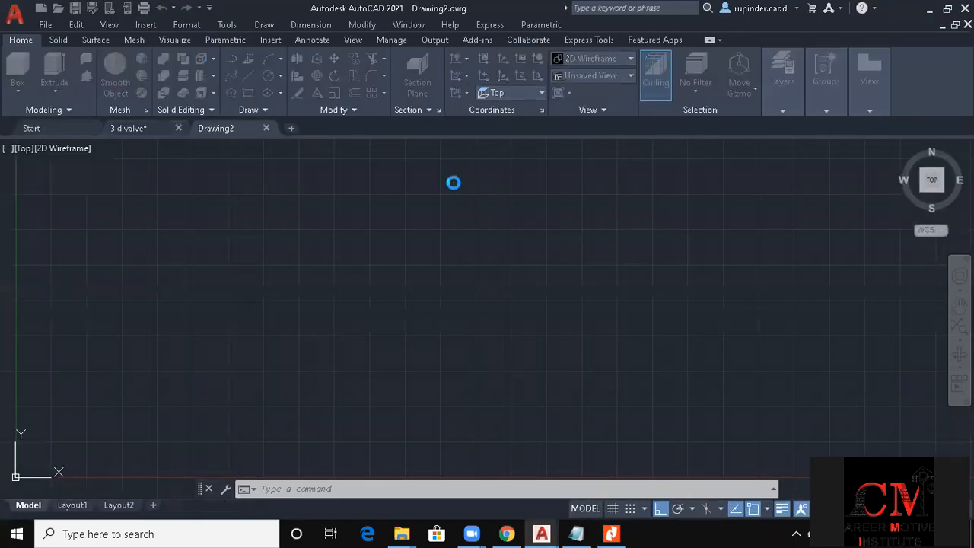
Switch the new drawing to the Front view and turn the grid off
{"action": "key", "text": "alt+v"}
{"action": "key", "text": "3"}
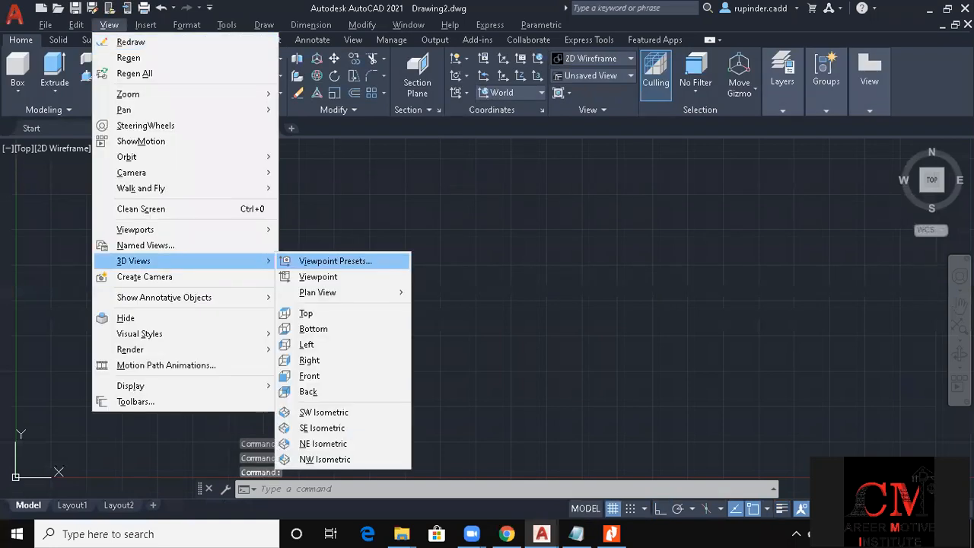
{"action": "key", "text": "f"}
{"action": "key", "text": "Escape"}
{"action": "key", "text": "F7"}
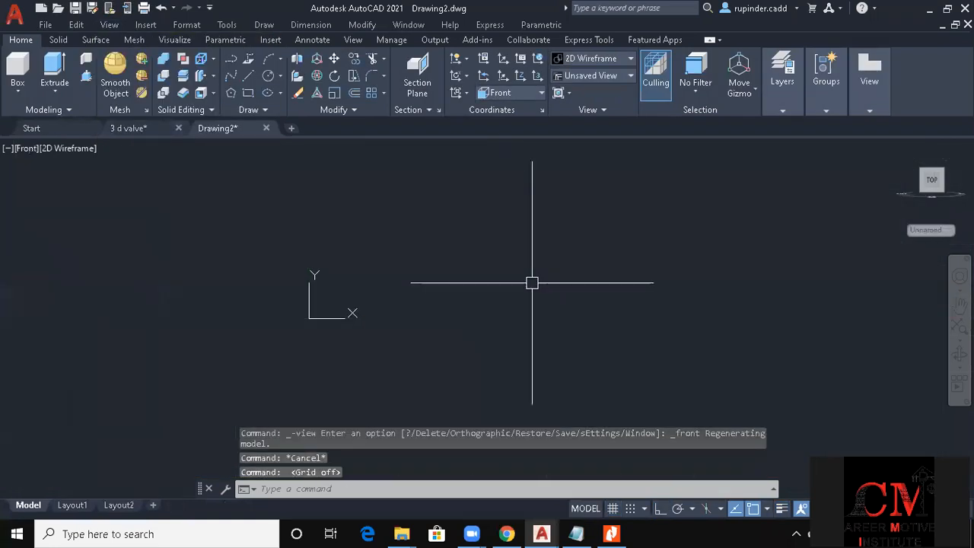
Draw a horizontal line 50 units long with Ortho on and fit the whole drawing in view
{"action": "key", "text": "Escape"}
{"action": "key", "text": "Escape"}
{"action": "type", "text": "l"}
{"action": "key", "text": "Return"}
{"action": "left_click", "coordinate": [264, 254]}
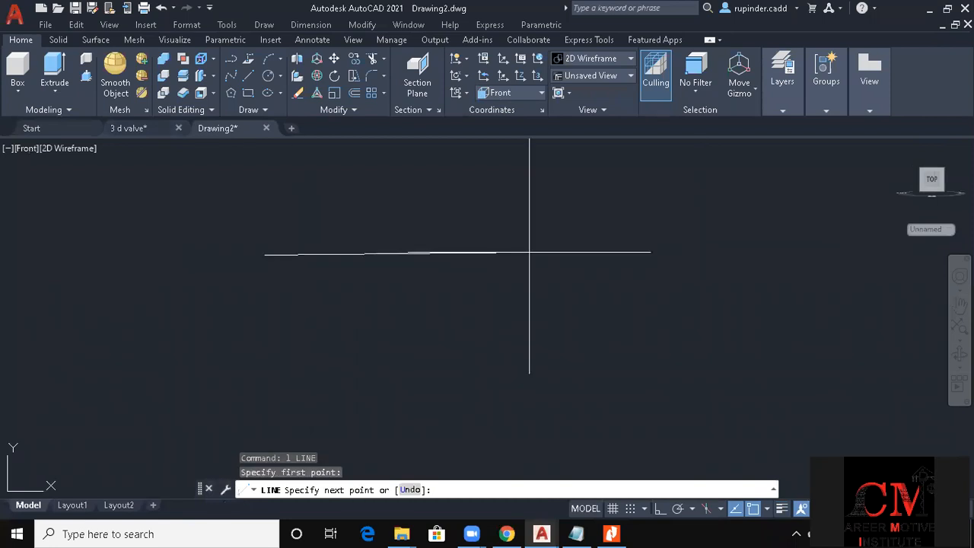
{"action": "key", "text": "F8"}
{"action": "type", "text": "50"}
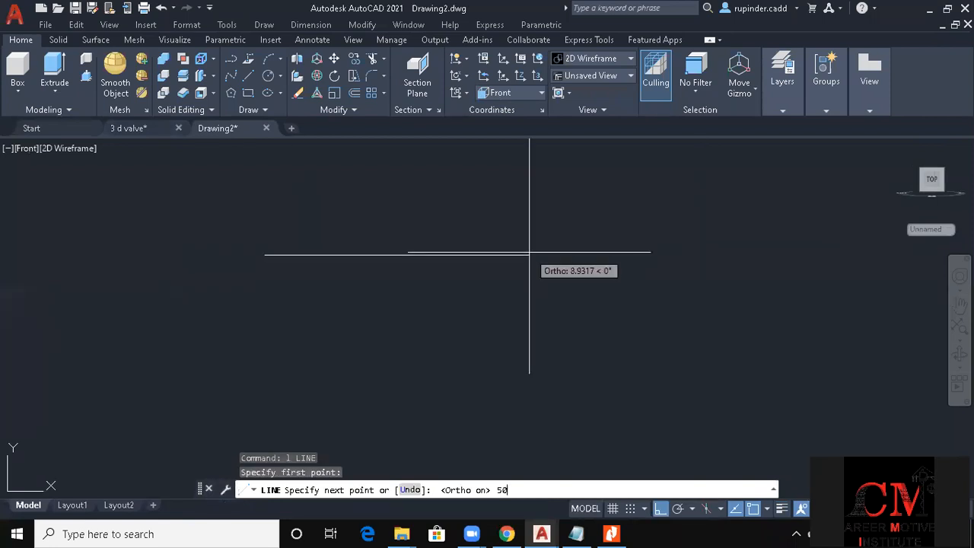
{"action": "key", "text": "Return"}
{"action": "key", "text": "Escape"}
{"action": "key", "text": "Escape"}
{"action": "key", "text": "Escape"}
{"action": "type", "text": "z"}
{"action": "key", "text": "Return"}
{"action": "type", "text": "a"}
{"action": "key", "text": "Return"}
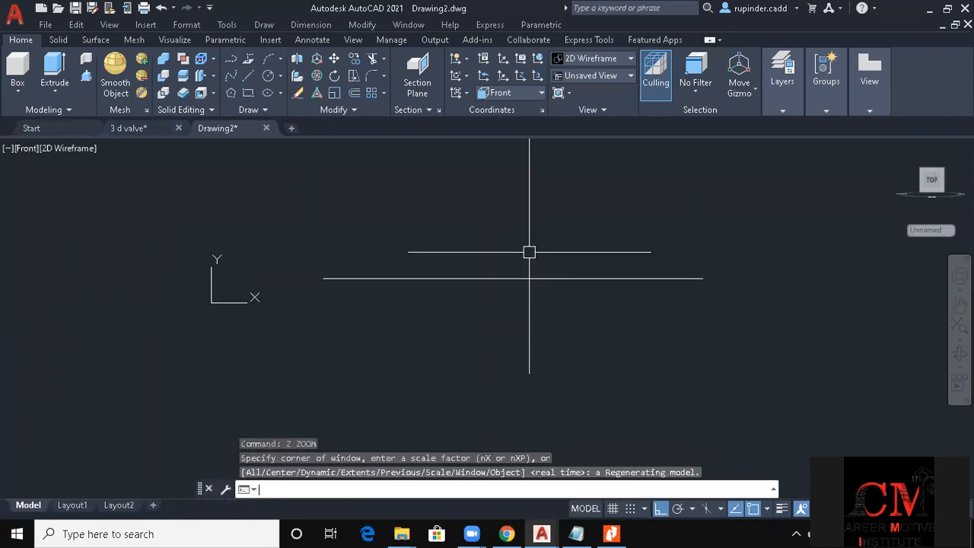
Move the horizontal line straight up, clear of the UCS icon
{"action": "key", "text": "Escape"}
{"action": "key", "text": "Escape"}
{"action": "key", "text": "Escape"}
{"action": "type", "text": "m"}
{"action": "key", "text": "Return"}
{"action": "left_click", "coordinate": [554, 275]}
{"action": "left_click", "coordinate": [505, 218]}
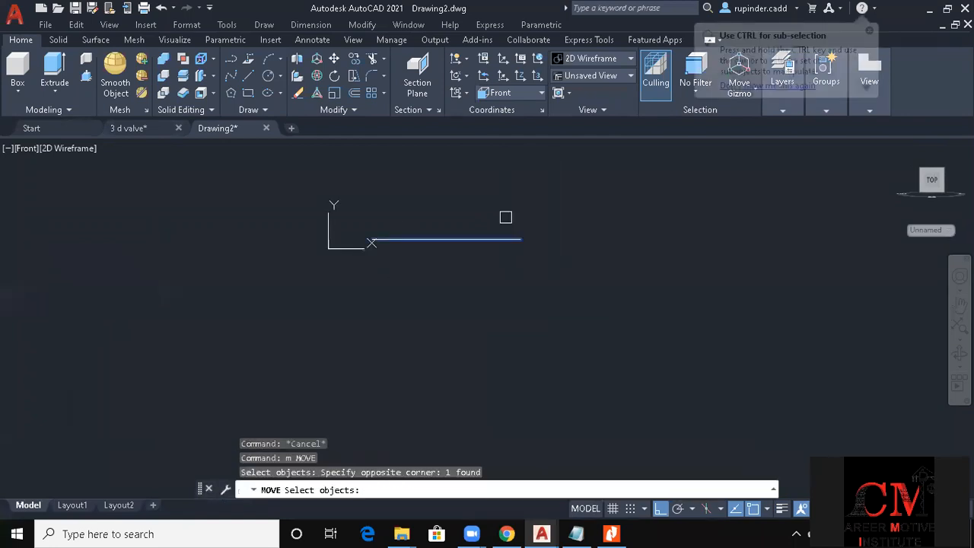
{"action": "key", "text": "Return"}
{"action": "left_click", "coordinate": [566, 358]}
{"action": "middle_click_drag", "start_coordinate": [597, 285], "coordinate": [539, 379]}
{"action": "left_click", "coordinate": [547, 369]}
{"action": "key", "text": "Escape"}
{"action": "key", "text": "Escape"}
Draw a vertical line straight down from the left end of the horizontal line
{"action": "type", "text": "l"}
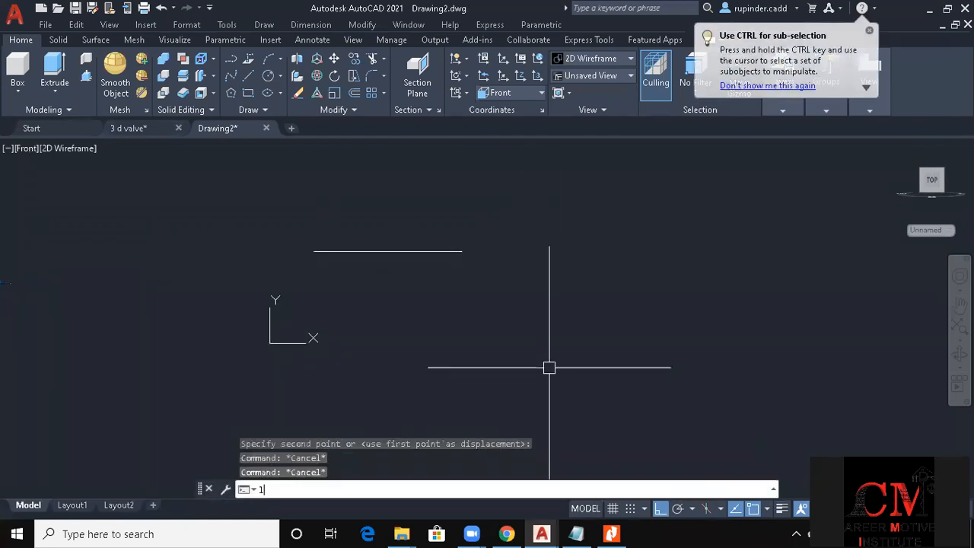
{"action": "key", "text": "Return"}
{"action": "left_click", "coordinate": [314, 251]}
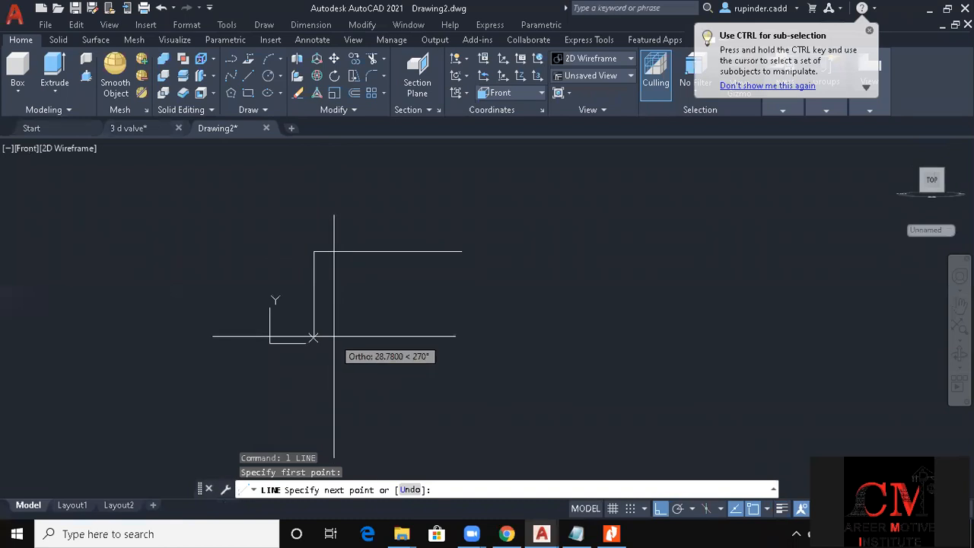
{"action": "left_click", "coordinate": [335, 309]}
{"action": "key", "text": "Escape"}
Mirror the vertical line about the midpoint of the horizontal line, keeping the original
{"action": "type", "text": "mi"}
{"action": "key", "text": "Return"}
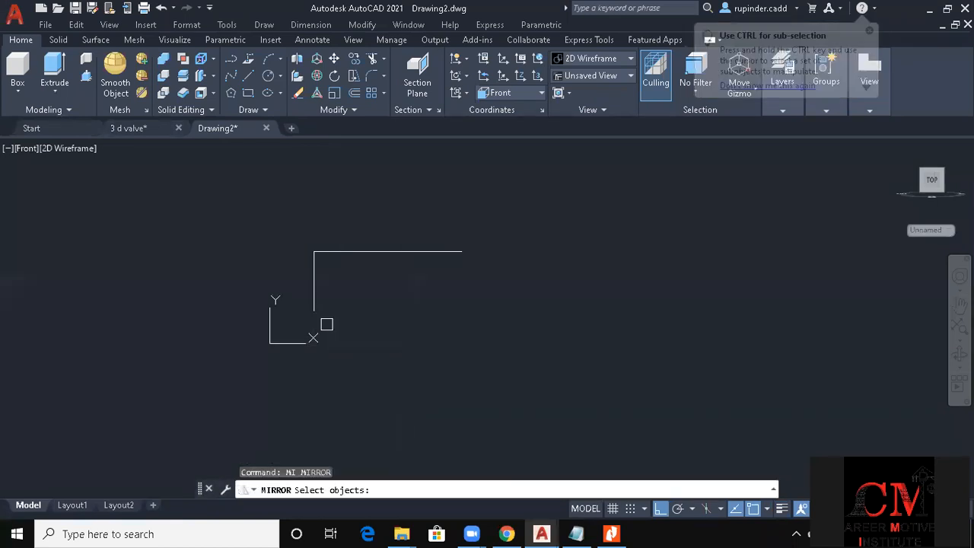
{"action": "left_click", "coordinate": [326, 324]}
{"action": "left_click", "coordinate": [285, 289]}
{"action": "key", "text": "Return"}
{"action": "left_click", "coordinate": [387, 251]}
{"action": "left_click", "coordinate": [381, 339]}
{"action": "key", "text": "Return"}
{"action": "key", "text": "Escape"}
{"action": "key", "text": "Escape"}
{"action": "key", "text": "Escape"}
Offset the left vertical line and the top line inward by 5
{"action": "type", "text": "o"}
{"action": "key", "text": "Return"}
{"action": "type", "text": "5"}
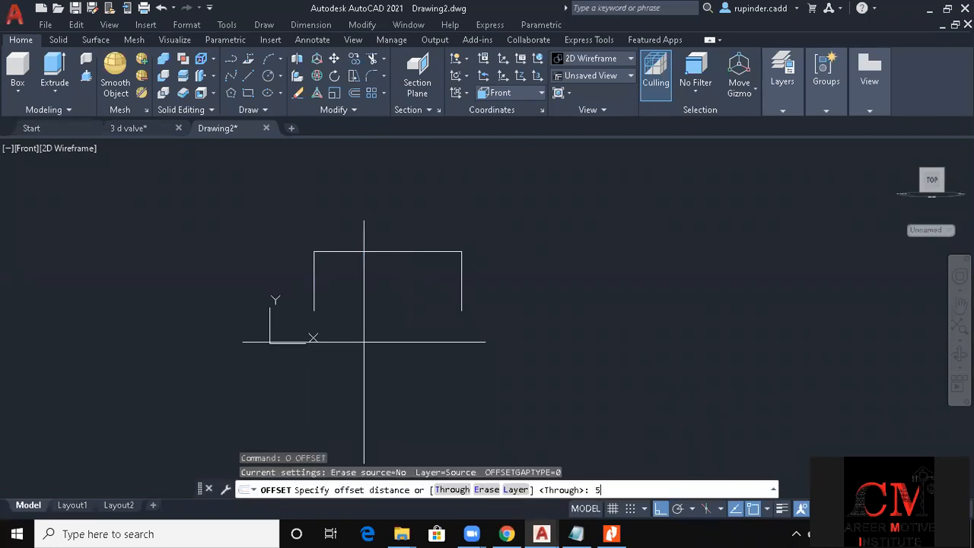
{"action": "key", "text": "Return"}
{"action": "left_click", "coordinate": [317, 277]}
{"action": "left_click", "coordinate": [357, 266]}
{"action": "left_click", "coordinate": [365, 251]}
{"action": "left_click", "coordinate": [342, 270]}
{"action": "scroll", "coordinate": [335, 272], "scroll_direction": "up", "scroll_amount": 5}
Draw a circle of radius 5 centred on the intersection of the two offset lines
{"action": "key", "text": "Escape"}
{"action": "type", "text": "c"}
{"action": "key", "text": "Return"}
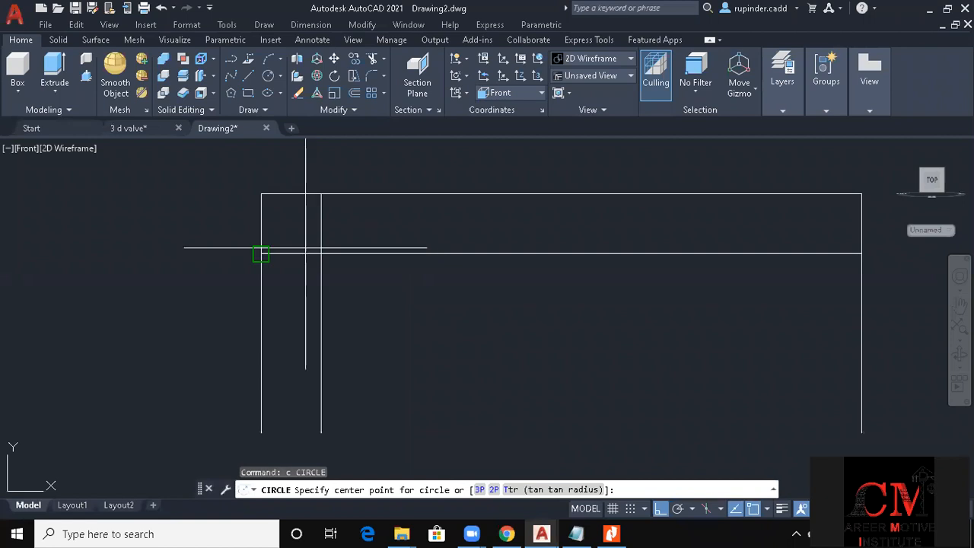
{"action": "left_click", "coordinate": [321, 253]}
{"action": "type", "text": "5"}
{"action": "key", "text": "Return"}
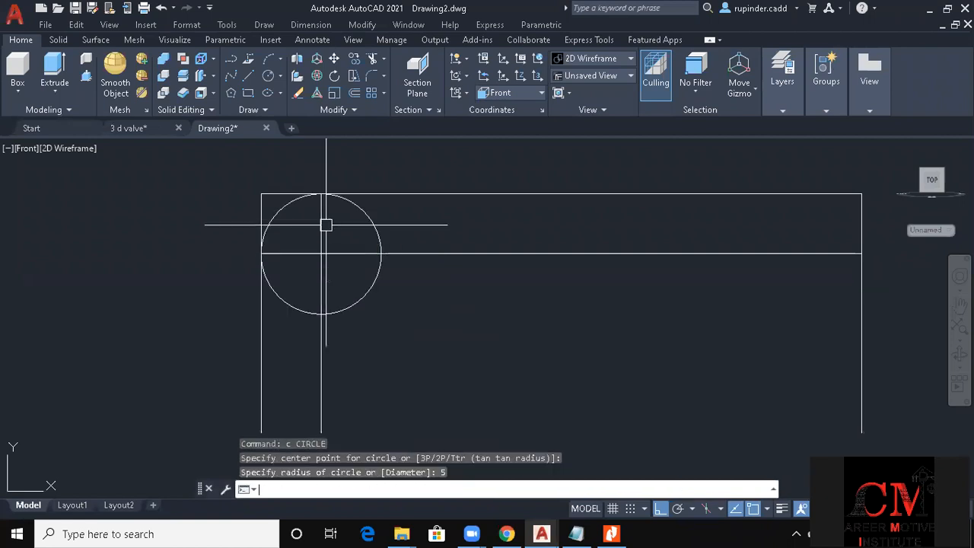
Copy the circle four times quadrant to quadrant so five touching circles fill the width under the top line
{"action": "key", "text": "Escape"}
{"action": "key", "text": "Escape"}
{"action": "type", "text": "co"}
{"action": "key", "text": "Return"}
{"action": "left_click", "coordinate": [411, 317]}
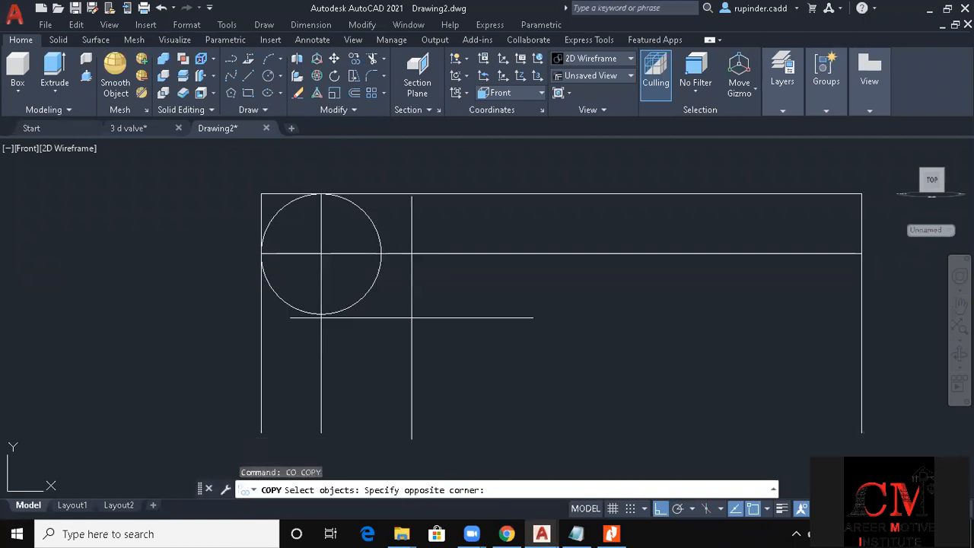
{"action": "left_click", "coordinate": [367, 283]}
{"action": "key", "text": "Return"}
{"action": "left_click", "coordinate": [261, 253]}
{"action": "left_click", "coordinate": [381, 253]}
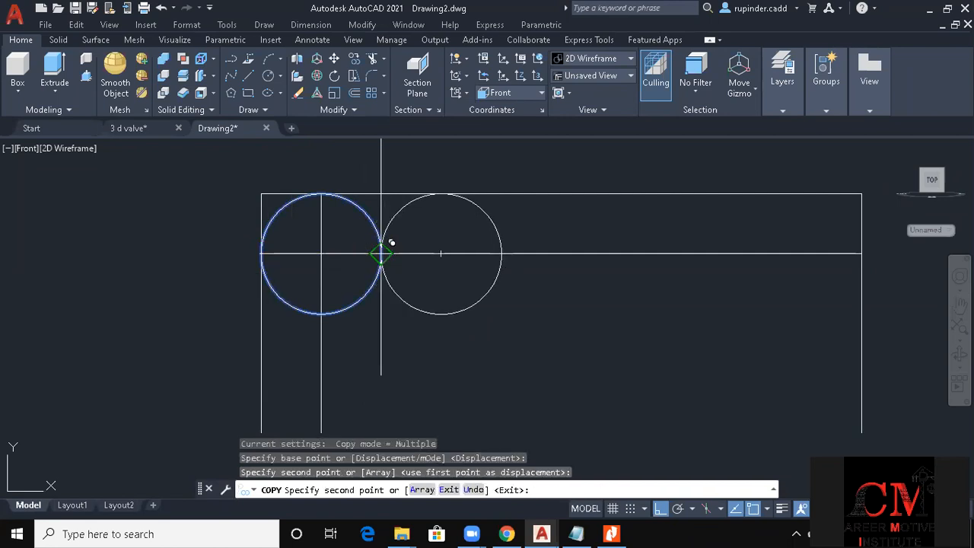
{"action": "left_click", "coordinate": [501, 253]}
{"action": "left_click", "coordinate": [621, 253]}
{"action": "left_click", "coordinate": [742, 253]}
{"action": "key", "text": "Escape"}
{"action": "key", "text": "Escape"}
Draw a circle of radius 1.5 tangent to the undersides of the first and second large circles
{"action": "type", "text": "c"}
{"action": "key", "text": "Return"}
{"action": "type", "text": "t"}
{"action": "key", "text": "Return"}
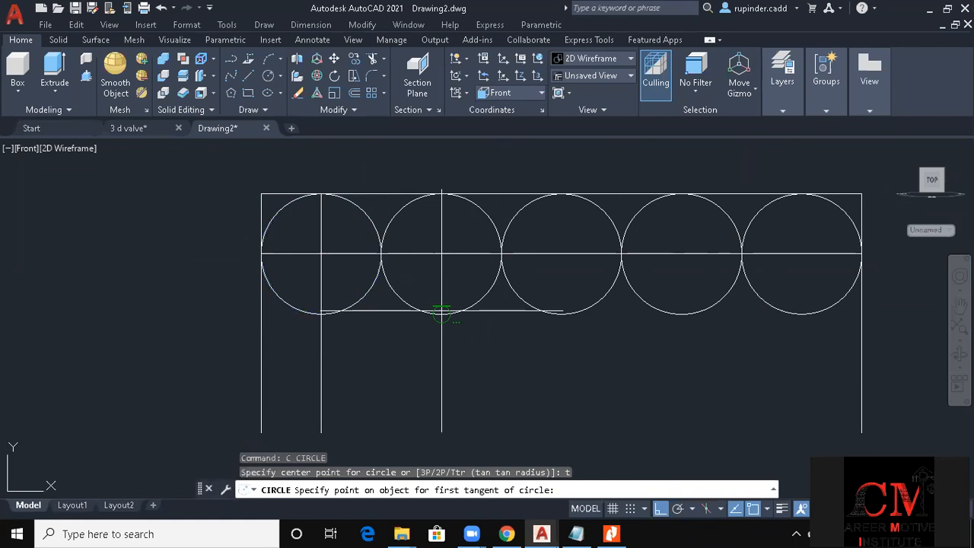
{"action": "left_click", "coordinate": [371, 283]}
{"action": "left_click", "coordinate": [399, 299]}
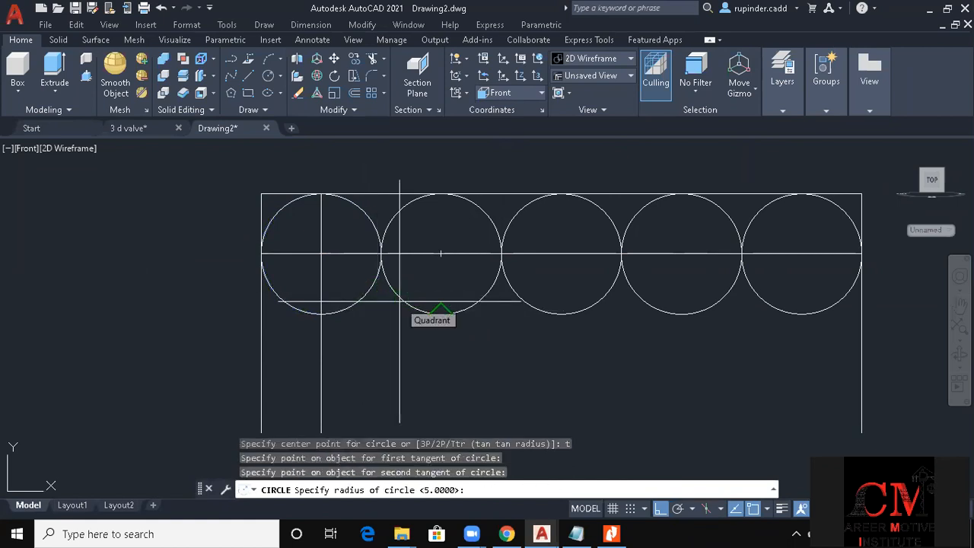
{"action": "key", "text": "Return"}
{"action": "key", "text": "Escape"}
{"action": "key", "text": "Escape"}
{"action": "key", "text": "Escape"}
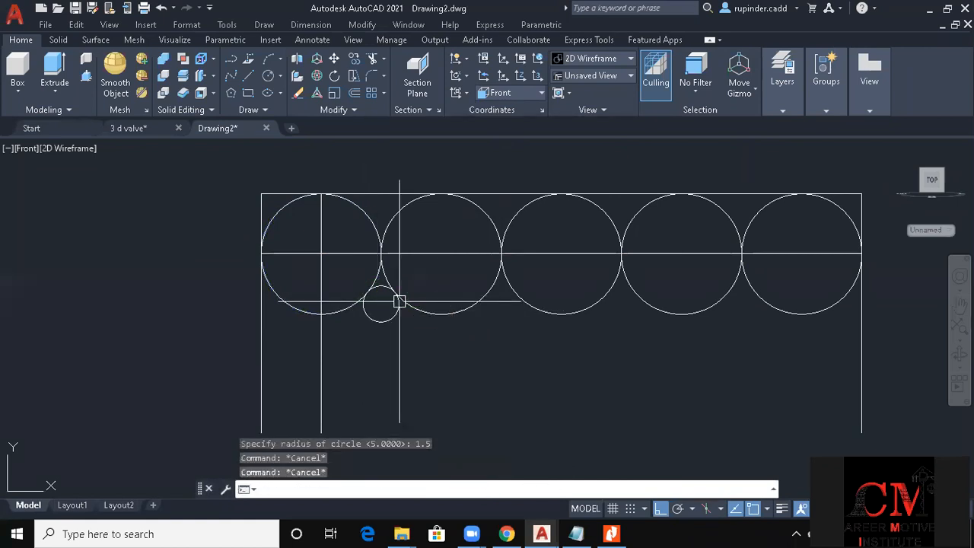
Mirror the small circle about the vertical axis of the second large circle, keeping the original
{"action": "type", "text": "mi"}
{"action": "key", "text": "Return"}
{"action": "left_click", "coordinate": [381, 322]}
{"action": "key", "text": "Return"}
{"action": "left_click", "coordinate": [441, 313]}
{"action": "left_click", "coordinate": [451, 390]}
{"action": "key", "text": "Return"}
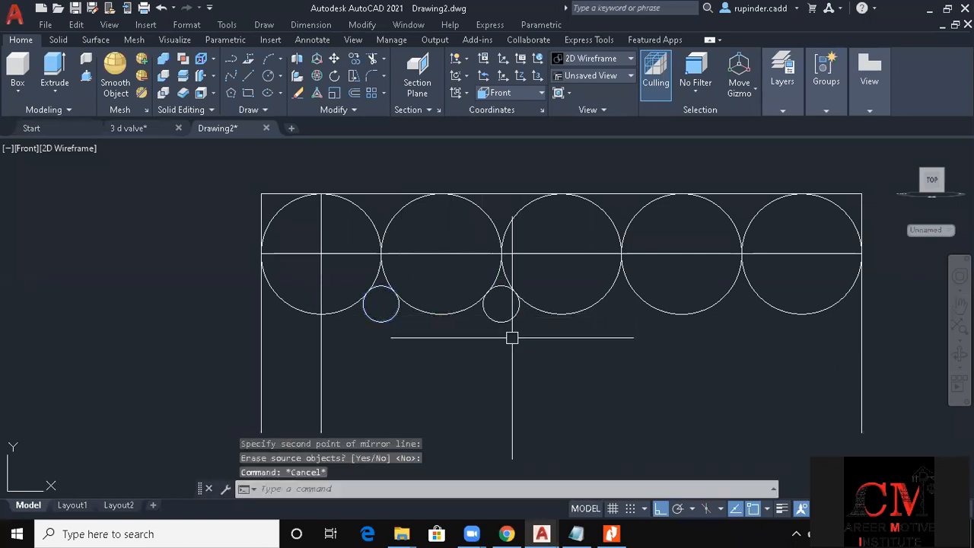
{"action": "key", "text": "Return"}
{"action": "left_click", "coordinate": [503, 329]}
{"action": "left_click", "coordinate": [492, 311]}
{"action": "left_click", "coordinate": [394, 320]}
{"action": "key", "text": "Return"}
{"action": "left_click", "coordinate": [560, 313]}
{"action": "left_click", "coordinate": [574, 387]}
{"action": "key", "text": "Escape"}
{"action": "key", "text": "Return"}
{"action": "key", "text": "Escape"}
Mirror both small circles about the vertical axis of the middle large circle, keeping the originals
{"action": "key", "text": "Return"}
{"action": "left_click", "coordinate": [372, 314]}
{"action": "left_click", "coordinate": [493, 320]}
{"action": "key", "text": "Return"}
{"action": "left_click", "coordinate": [560, 313]}
{"action": "left_click", "coordinate": [583, 390]}
{"action": "key", "text": "Return"}
{"action": "key", "text": "Escape"}
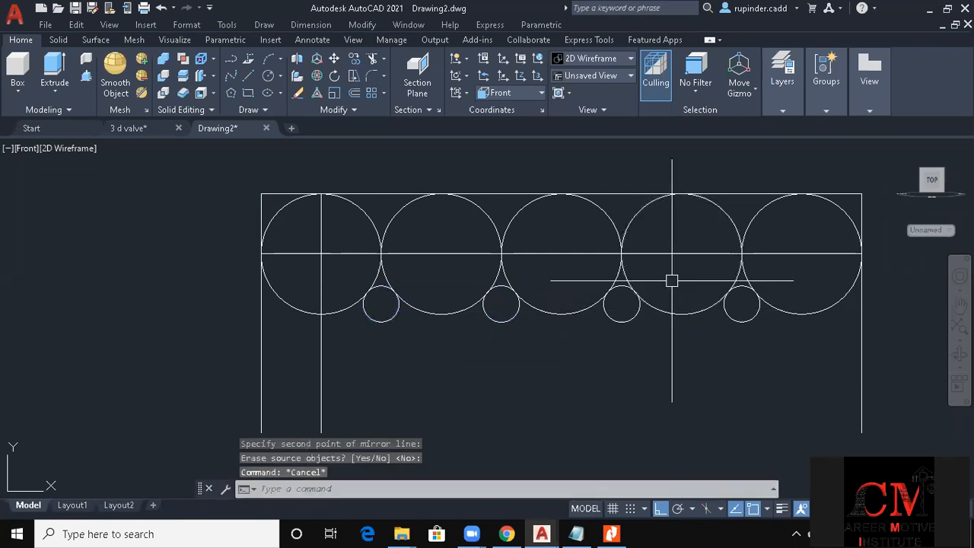
Erase the horizontal and vertical offset lines running through the circles
{"action": "left_click", "coordinate": [672, 280]}
{"action": "left_click", "coordinate": [657, 250]}
{"action": "left_click", "coordinate": [361, 350]}
{"action": "left_click", "coordinate": [315, 363]}
{"action": "type", "text": "e"}
{"action": "key", "text": "Return"}
{"action": "key", "text": "Escape"}
{"action": "key", "text": "Escape"}
{"action": "key", "text": "Escape"}
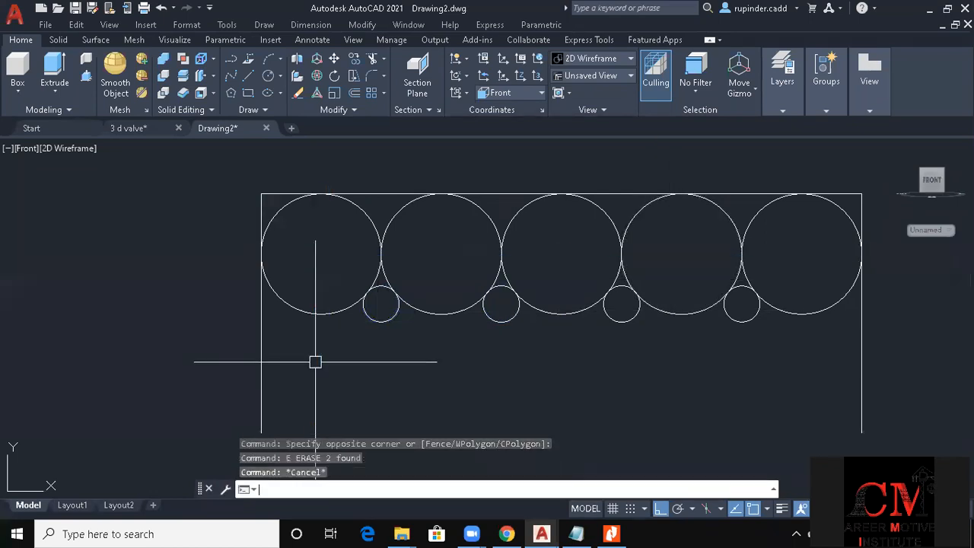
Trim the side lines below the outer circles and the lower arcs of the four small circles
{"action": "type", "text": "tr"}
{"action": "key", "text": "Return"}
{"action": "key", "text": "Return"}
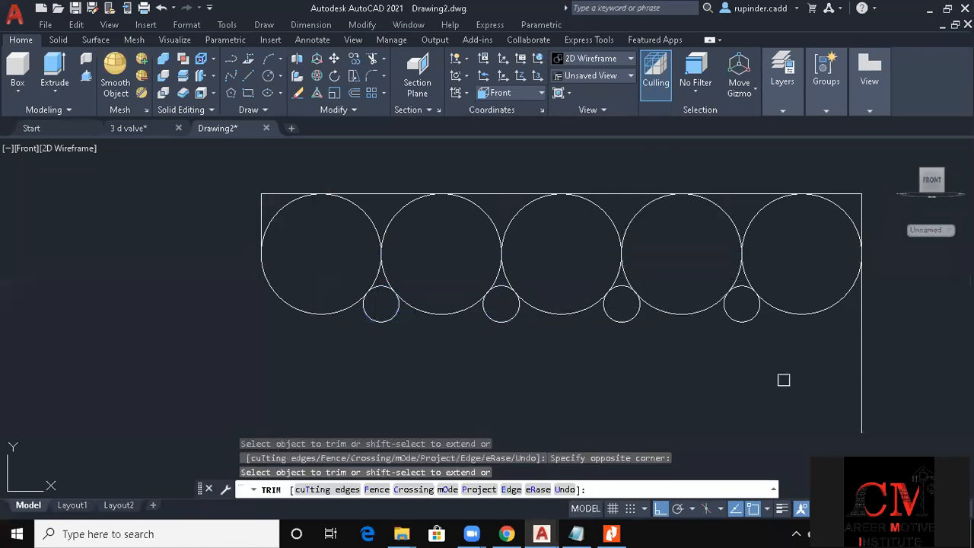
{"action": "left_click", "coordinate": [869, 388]}
{"action": "left_click", "coordinate": [765, 336]}
{"action": "left_click", "coordinate": [746, 320]}
{"action": "left_click", "coordinate": [617, 321]}
{"action": "left_click", "coordinate": [498, 321]}
{"action": "left_click", "coordinate": [391, 317]}
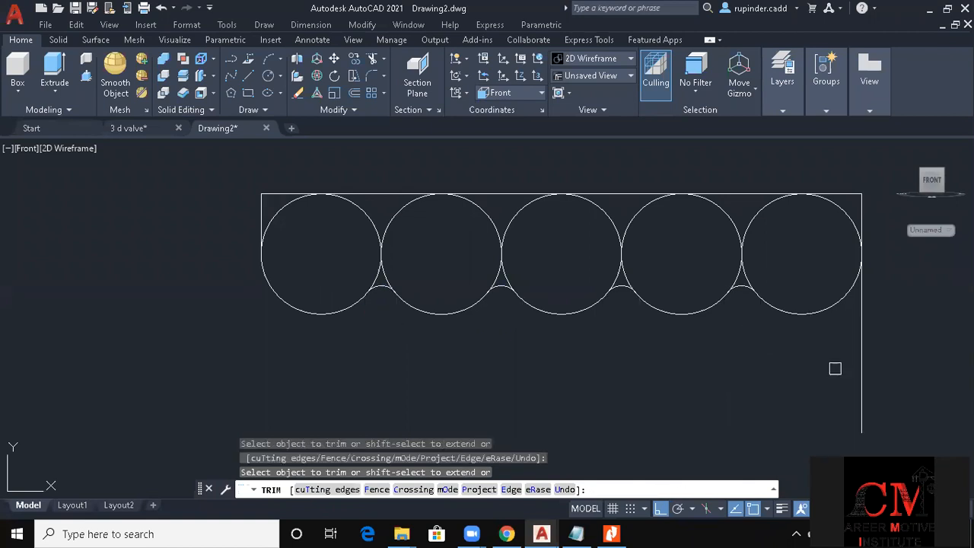
Trim the inner and upper arcs of the large circles to open up the interior of the wavy-bottomed outline
{"action": "left_click", "coordinate": [673, 272]}
{"action": "left_click", "coordinate": [585, 261]}
{"action": "left_click", "coordinate": [796, 239]}
{"action": "left_click", "coordinate": [709, 235]}
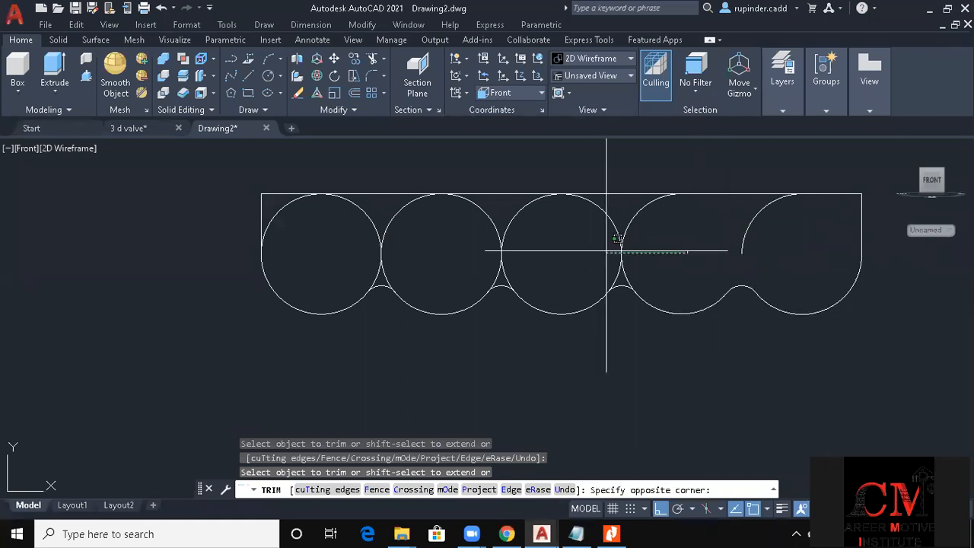
{"action": "left_click", "coordinate": [631, 268]}
{"action": "left_click", "coordinate": [586, 258]}
{"action": "left_click", "coordinate": [557, 246]}
{"action": "left_click", "coordinate": [485, 223]}
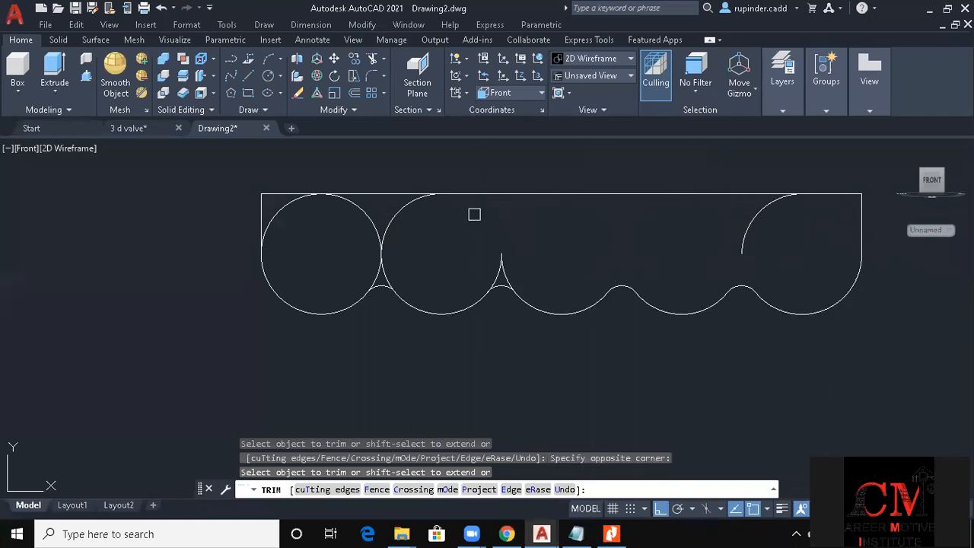
{"action": "left_click", "coordinate": [474, 215]}
{"action": "left_click", "coordinate": [348, 243]}
{"action": "left_click", "coordinate": [378, 259]}
{"action": "left_click", "coordinate": [274, 205]}
{"action": "left_click", "coordinate": [276, 207]}
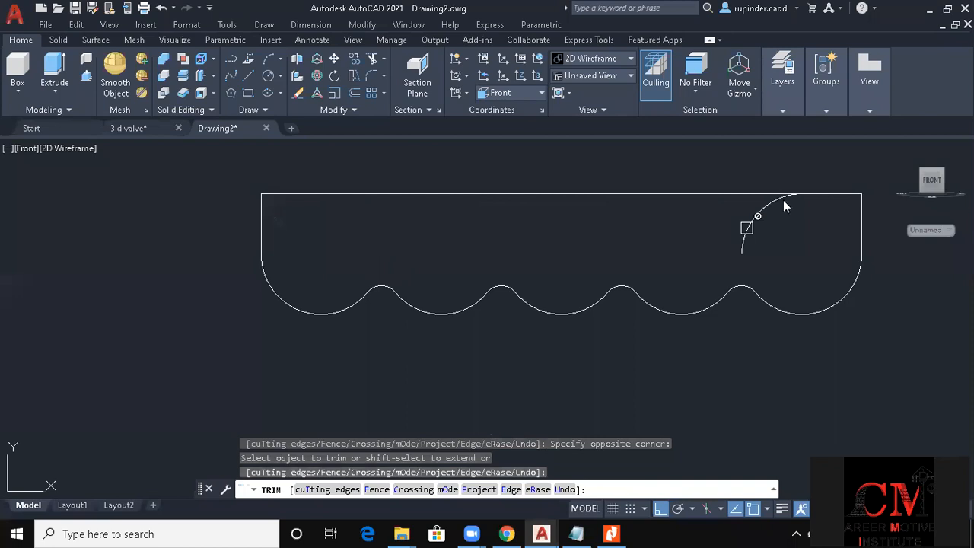
Delete the leftover quarter arc inside the right end of the outline
{"action": "key", "text": "Escape"}
{"action": "left_click", "coordinate": [786, 242]}
{"action": "key", "text": "Escape"}
{"action": "left_click", "coordinate": [752, 222]}
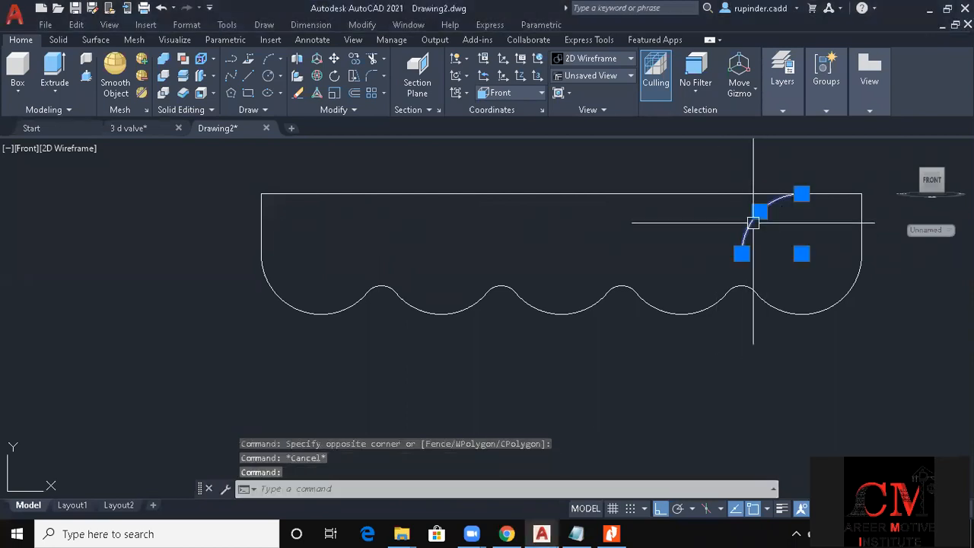
{"action": "key", "text": "Escape"}
{"action": "key", "text": "Escape"}
{"action": "scroll", "coordinate": [753, 304], "scroll_direction": "down", "scroll_amount": 4}
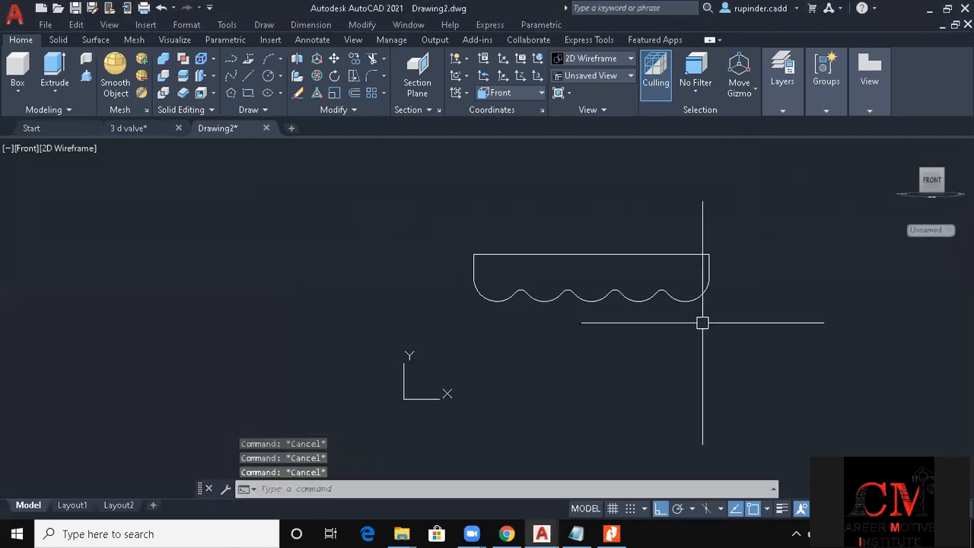
Join all the outline's lines and arcs into one profile and switch to the SW Isometric view
{"action": "type", "text": "s"}
{"action": "key", "text": "Escape"}
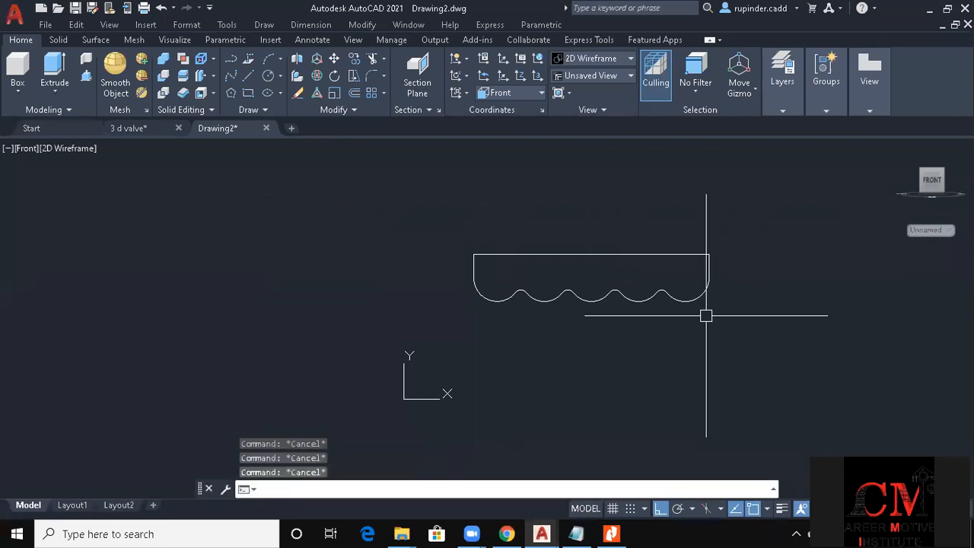
{"action": "type", "text": "j"}
{"action": "key", "text": "Return"}
{"action": "left_click", "coordinate": [760, 353]}
{"action": "left_click", "coordinate": [467, 233]}
{"action": "key", "text": "Return"}
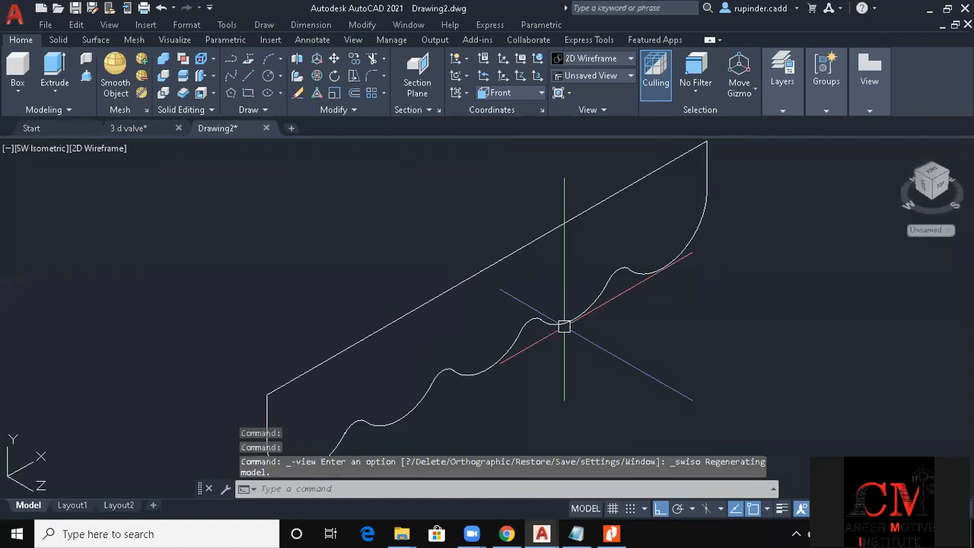
Extrude the joined wavy-bottomed profile to a height of 35
{"action": "key", "text": "Escape"}
{"action": "key", "text": "Escape"}
{"action": "type", "text": "ex"}
{"action": "key", "text": "Return"}
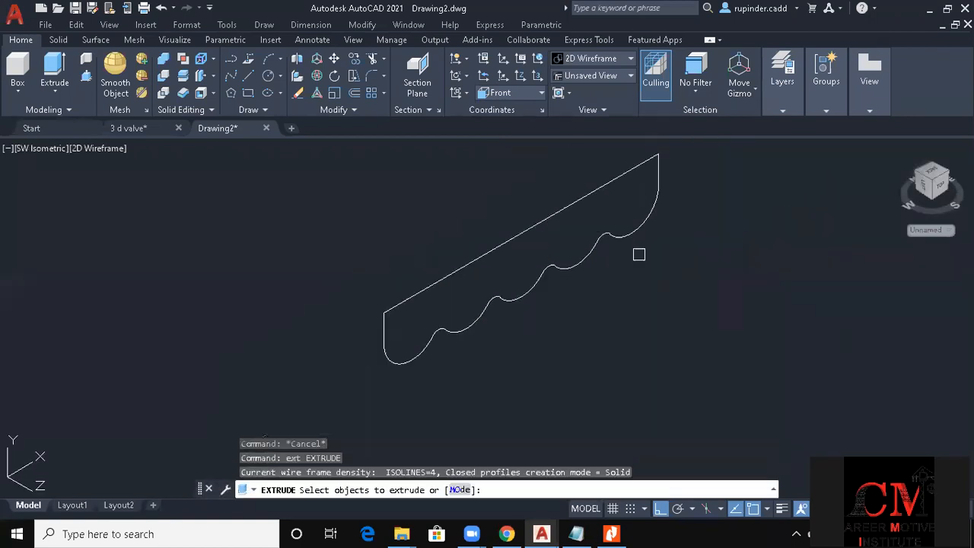
{"action": "left_click", "coordinate": [556, 272]}
{"action": "key", "text": "Return"}
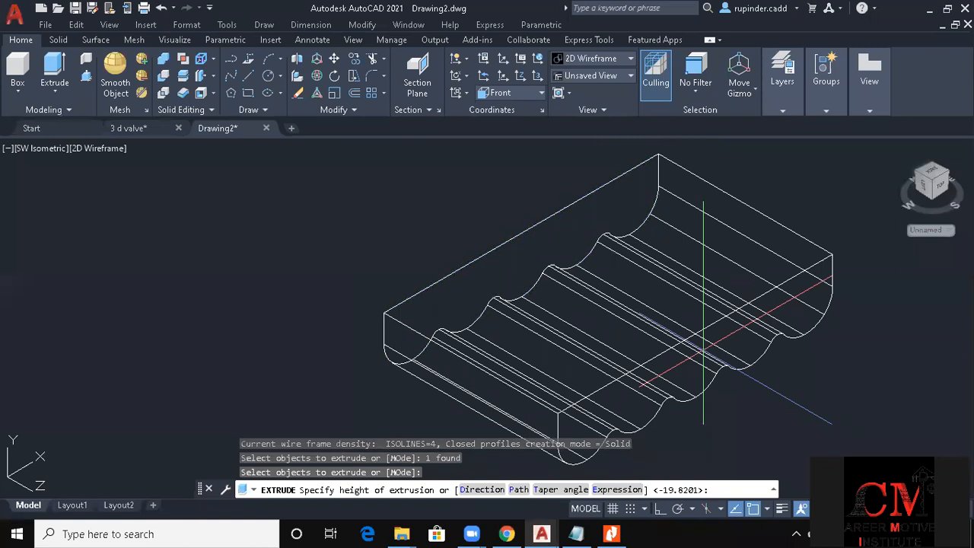
{"action": "type", "text": "35"}
{"action": "key", "text": "Return"}
{"action": "key", "text": "Escape"}
{"action": "key", "text": "Escape"}
{"action": "middle_click_drag", "start_coordinate": [882, 395], "coordinate": [767, 317]}
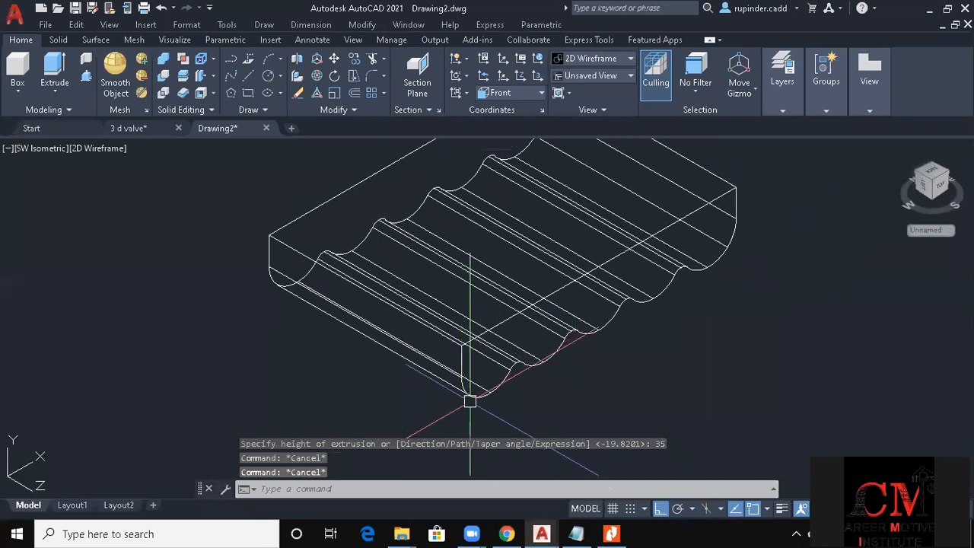
Fillet the side and wavy bottom edge chains on both end faces of the solid with a radius of 3
{"action": "middle_click_drag", "start_coordinate": [659, 370], "coordinate": [655, 373]}
{"action": "type", "text": "f"}
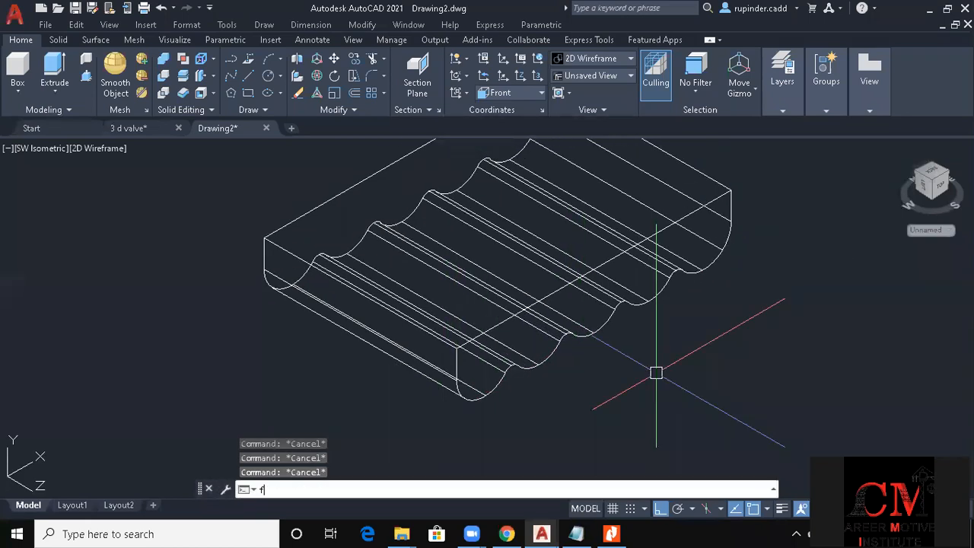
{"action": "key", "text": "Return"}
{"action": "type", "text": "r"}
{"action": "key", "text": "Return"}
{"action": "type", "text": "3"}
{"action": "key", "text": "Return"}
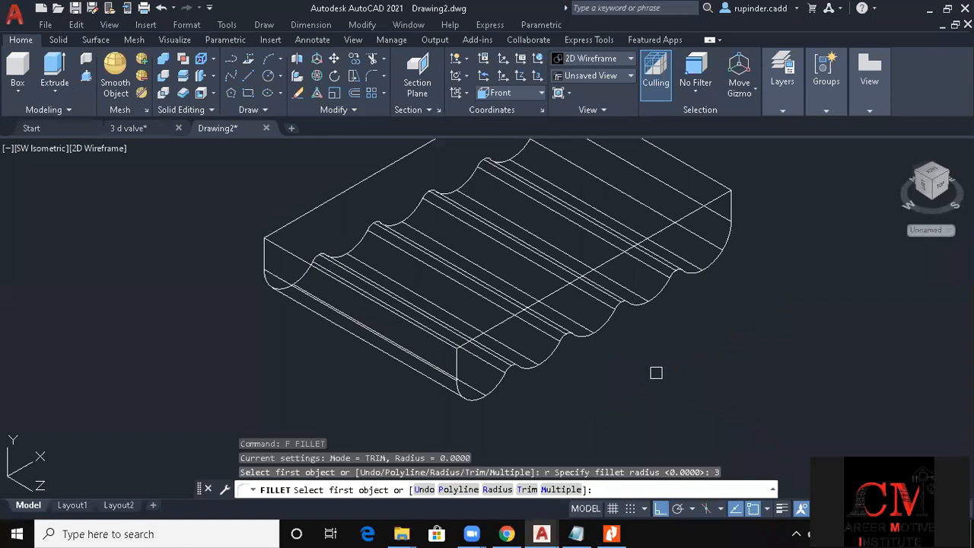
{"action": "left_click", "coordinate": [470, 398]}
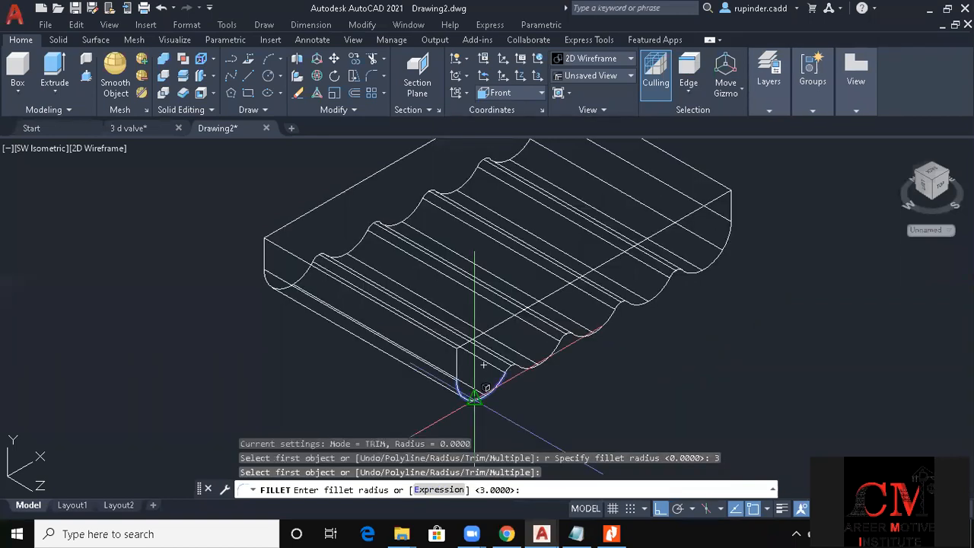
{"action": "key", "text": "Return"}
{"action": "type", "text": "c"}
{"action": "key", "text": "Return"}
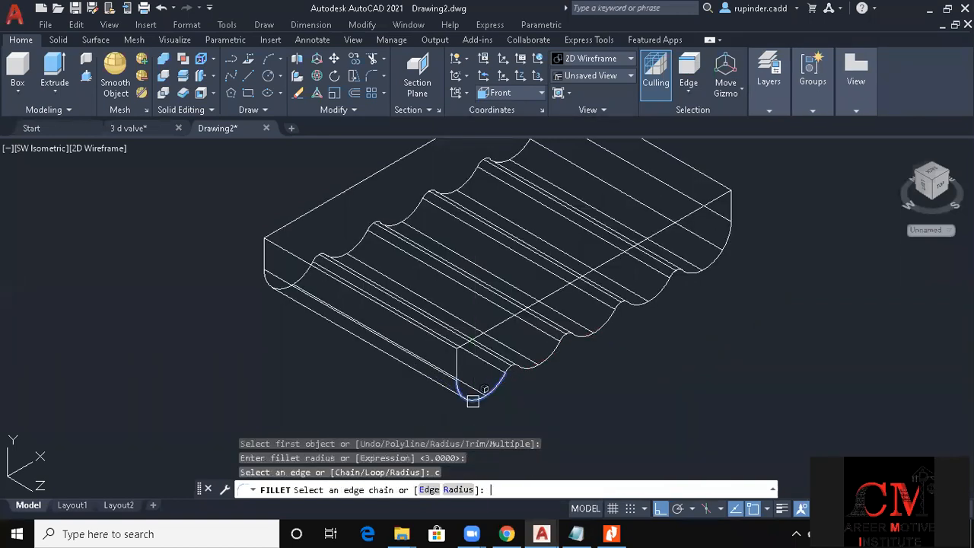
{"action": "left_click", "coordinate": [457, 366]}
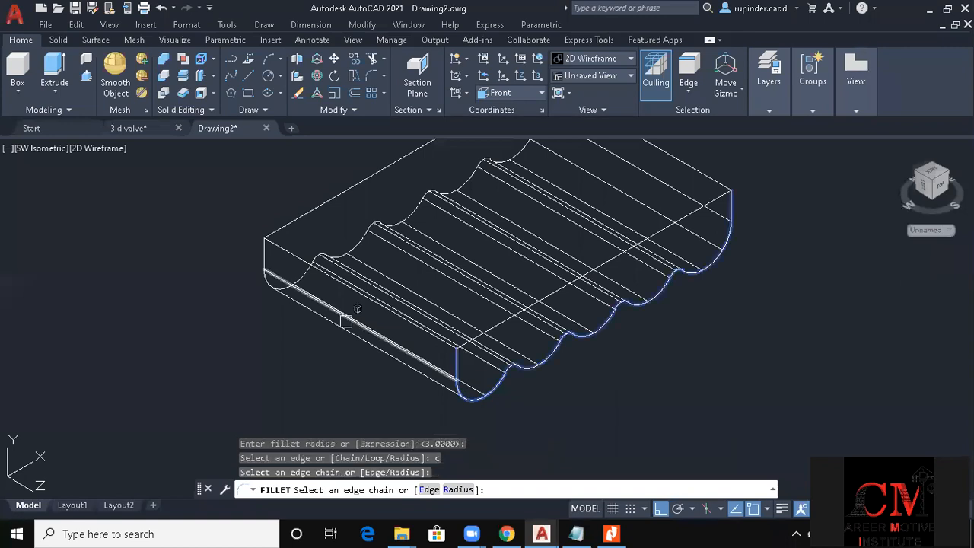
{"action": "left_click", "coordinate": [264, 251]}
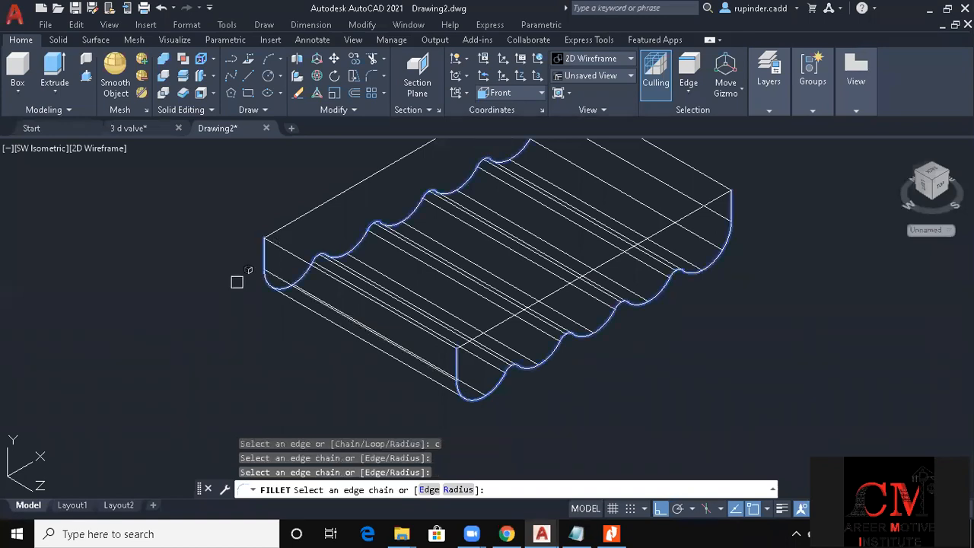
{"action": "key", "text": "Return"}
{"action": "key", "text": "Return"}
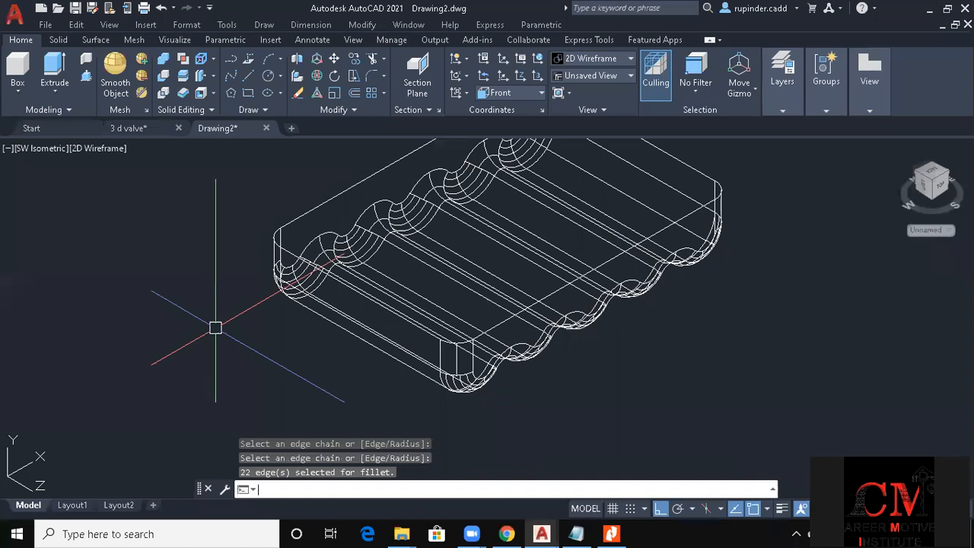
{"action": "key", "text": "Return"}
{"action": "key", "text": "Escape"}
{"action": "key", "text": "Escape"}
{"action": "key", "text": "Escape"}
Set the visual style to Conceptual
{"action": "type", "text": "vs"}
{"action": "key", "text": "Return"}
{"action": "type", "text": "c"}
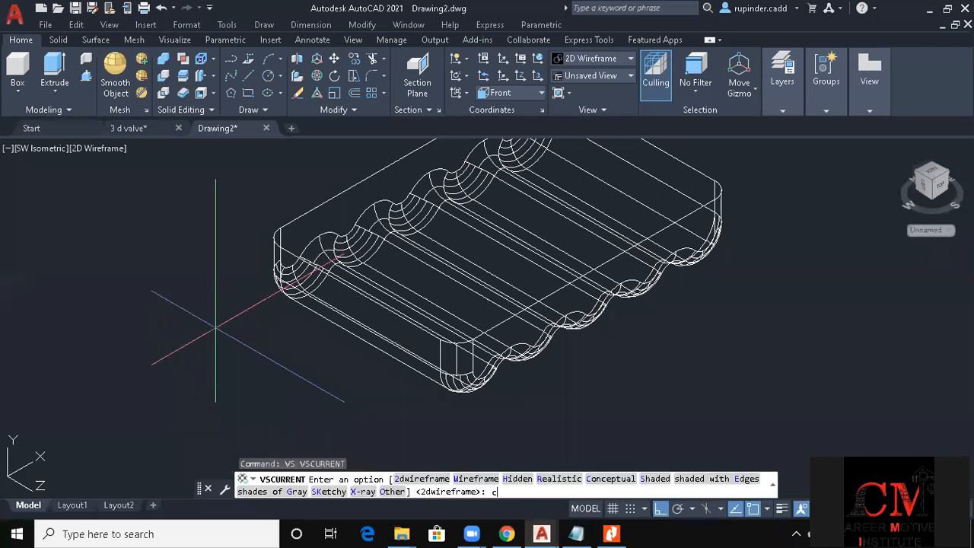
{"action": "key", "text": "Escape"}
{"action": "key", "text": "Escape"}
{"action": "type", "text": "vs"}
{"action": "key", "text": "Return"}
{"action": "type", "text": "c"}
{"action": "key", "text": "Return"}
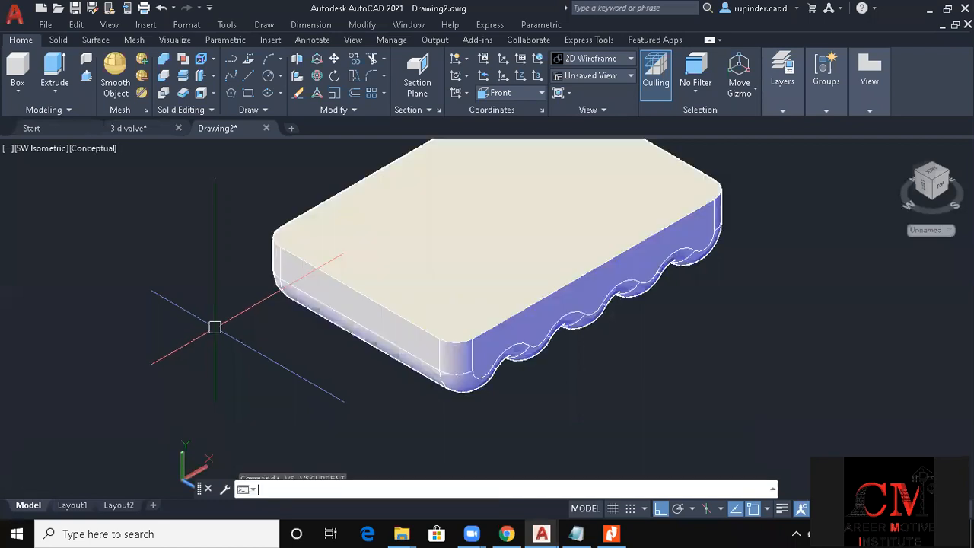
{"action": "type", "text": "s"}
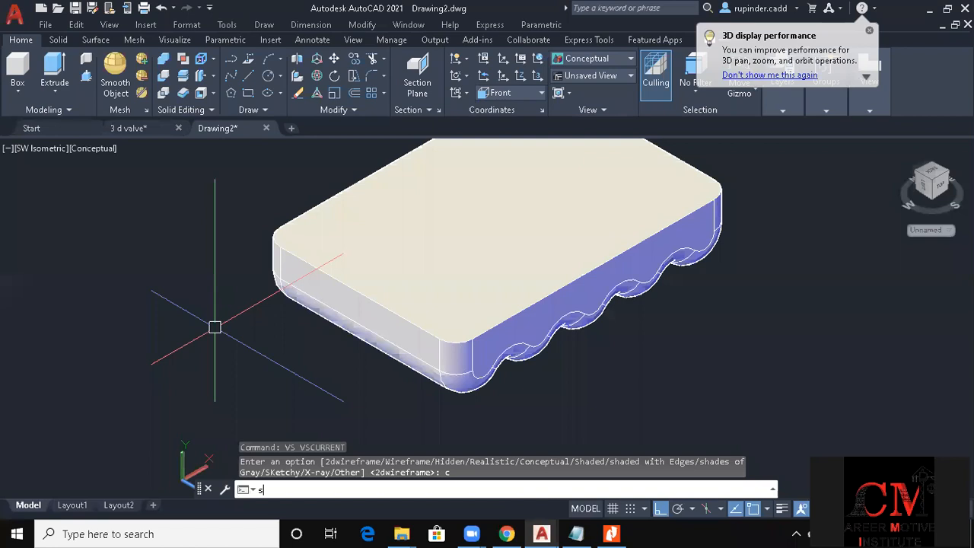
{"action": "type", "text": "olid"}
{"action": "key", "text": "Escape"}
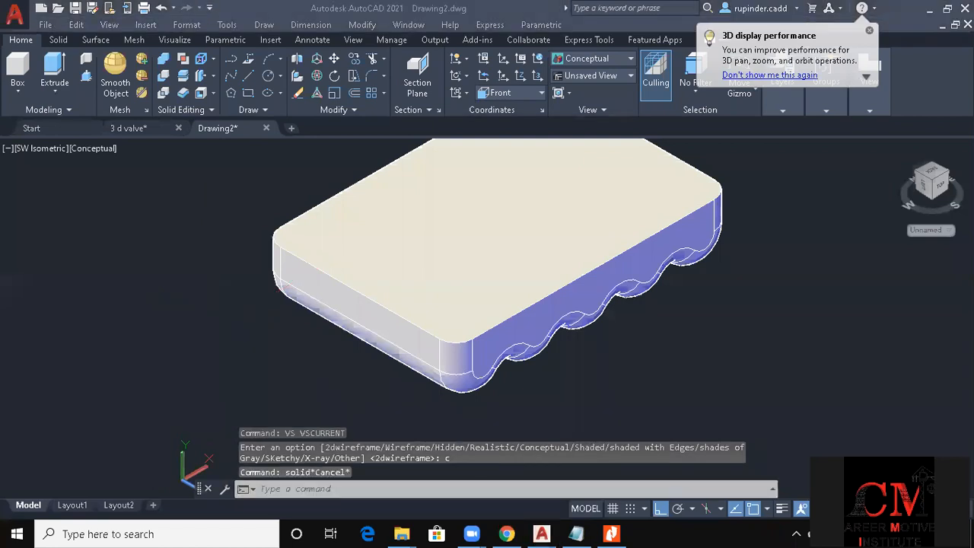
{"action": "left_click", "coordinate": [212, 93]}
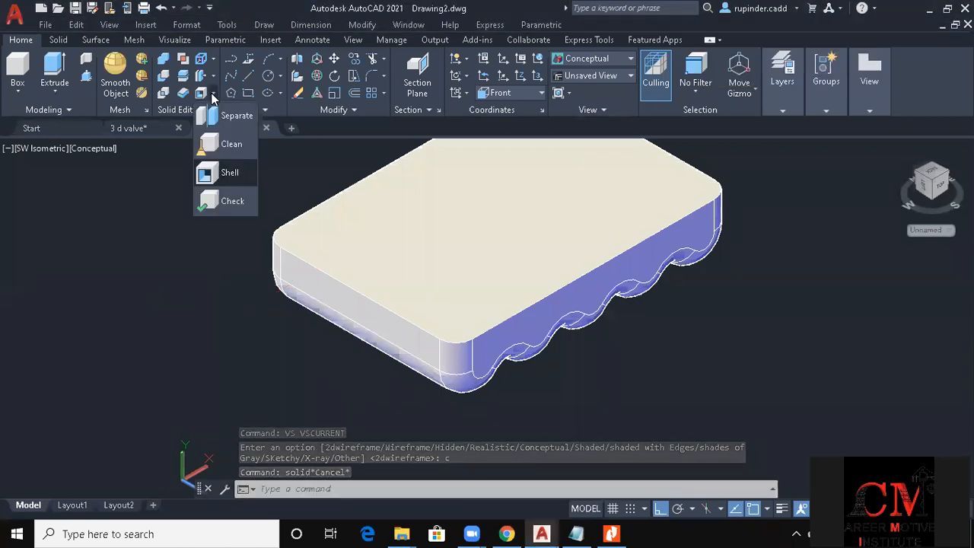
{"action": "left_click", "coordinate": [212, 173]}
{"action": "left_click", "coordinate": [365, 251]}
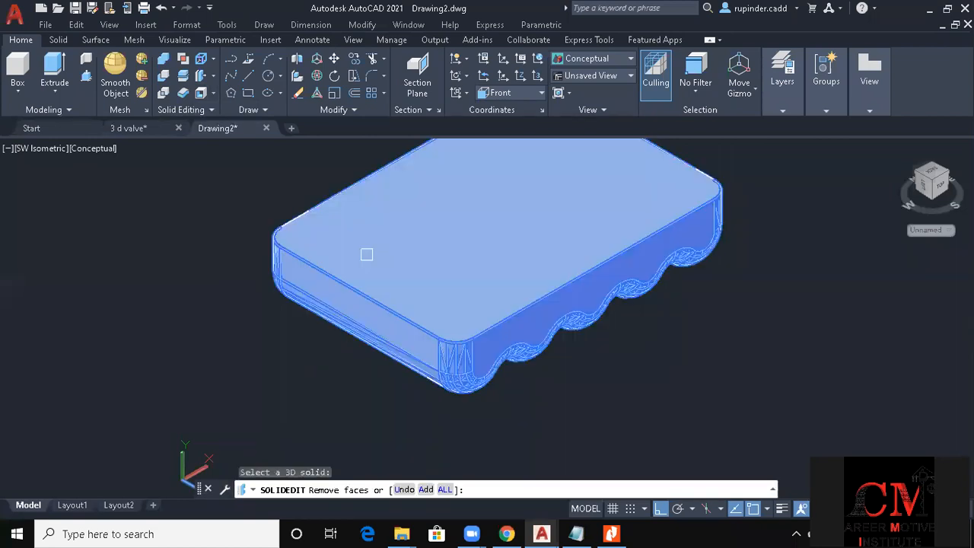
{"action": "left_click", "coordinate": [515, 210]}
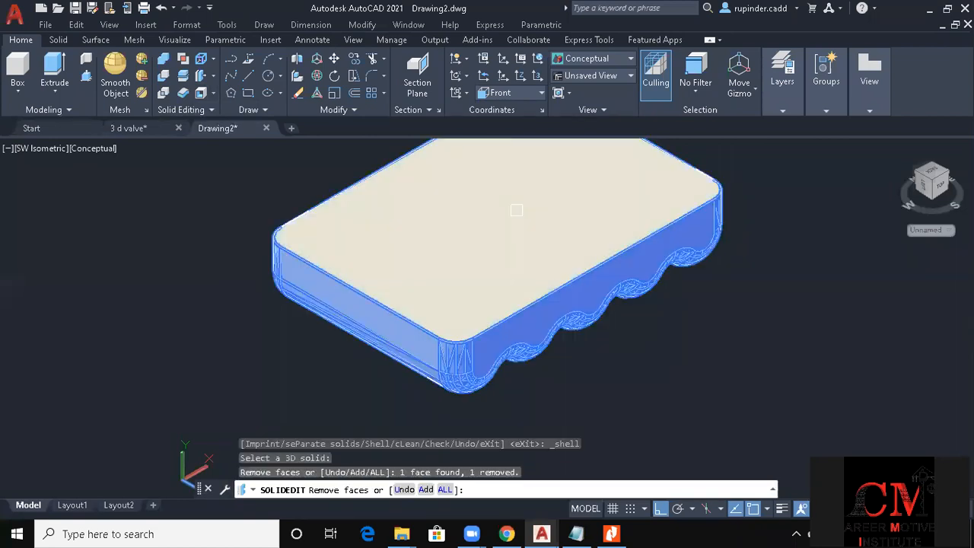
{"action": "key", "text": "Return"}
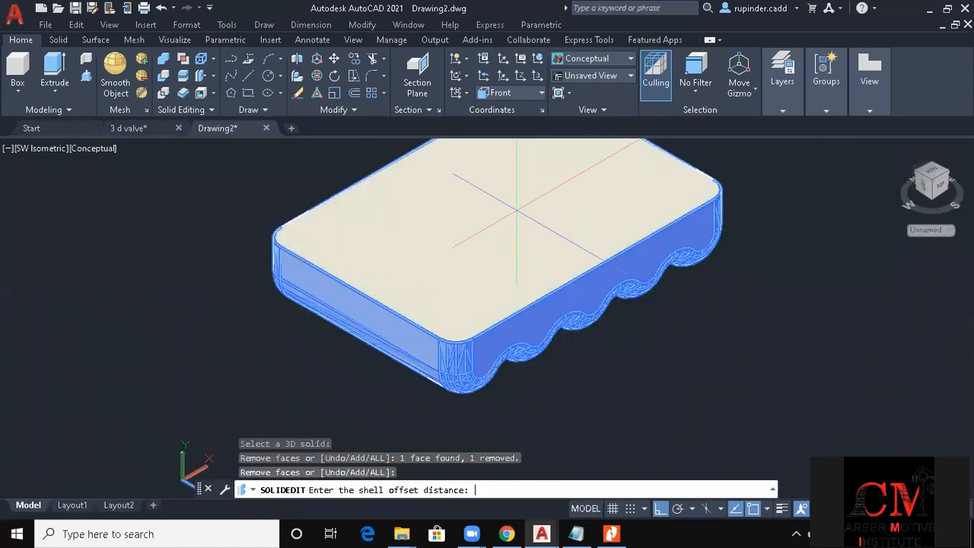
{"action": "key", "text": "Escape"}
{"action": "key", "text": "Escape"}
{"action": "key", "text": "Escape"}
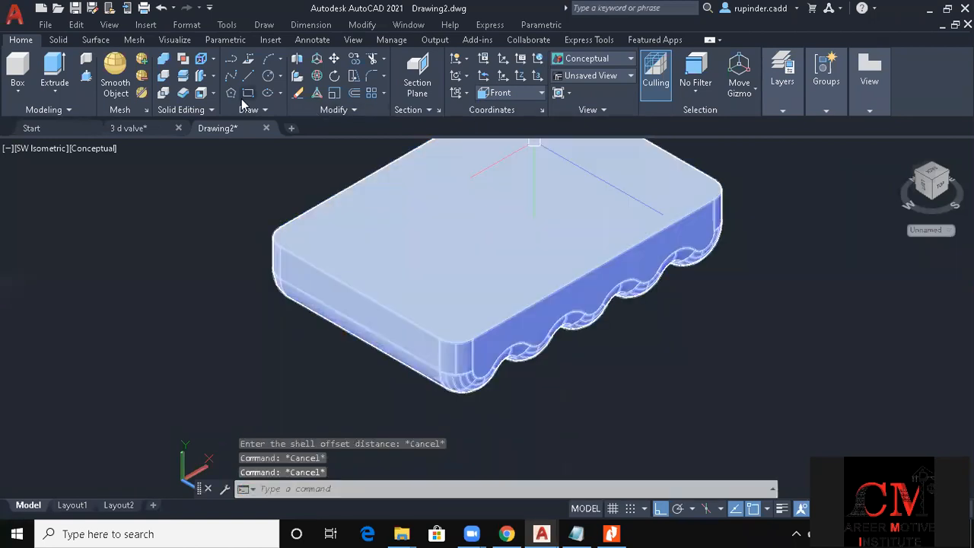
{"action": "left_click", "coordinate": [200, 92]}
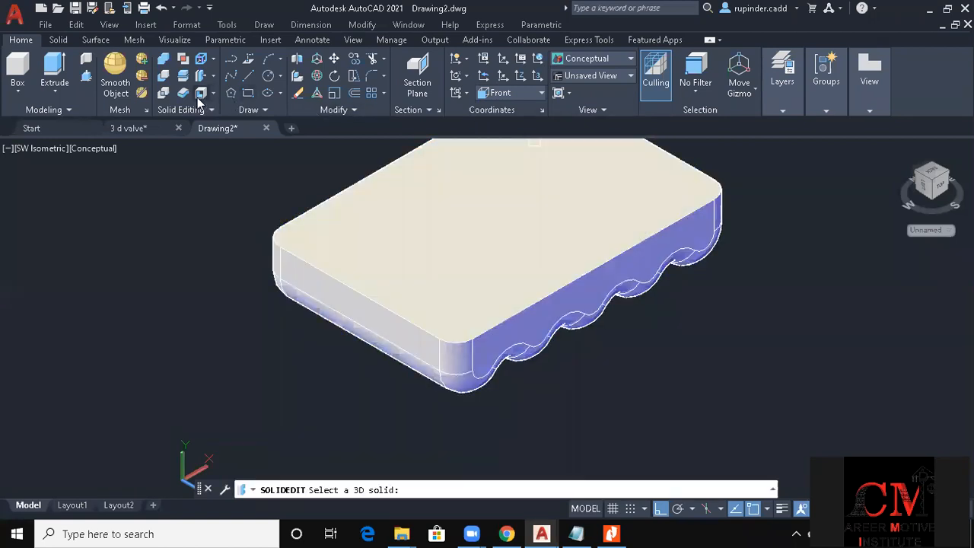
{"action": "left_click", "coordinate": [301, 263]}
{"action": "left_click", "coordinate": [494, 235]}
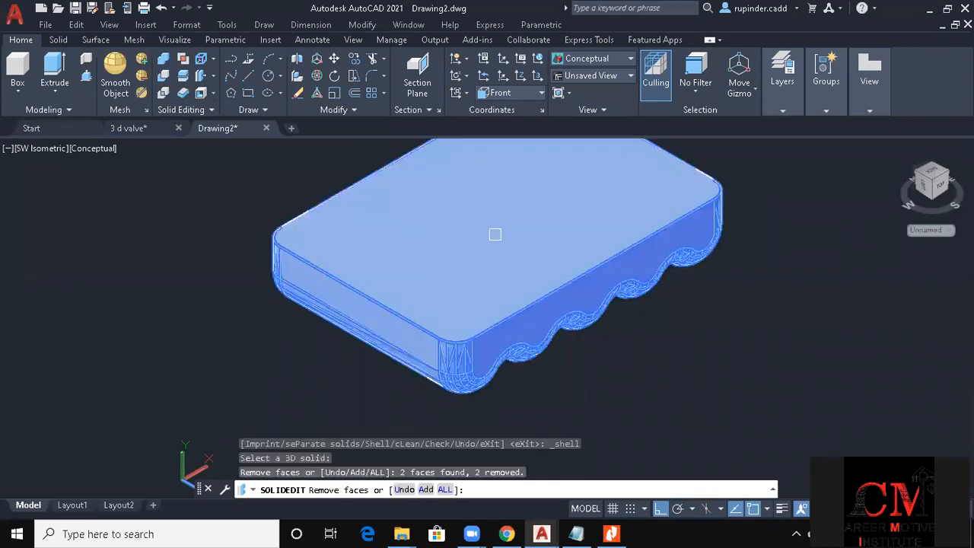
{"action": "key", "text": "Escape"}
{"action": "left_click", "coordinate": [201, 92]}
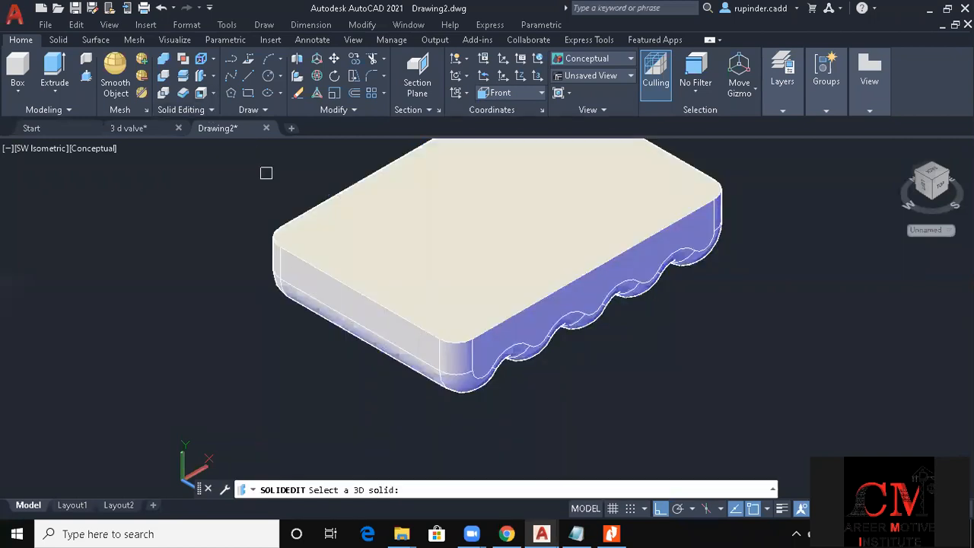
{"action": "left_click", "coordinate": [363, 228]}
{"action": "key", "text": "Return"}
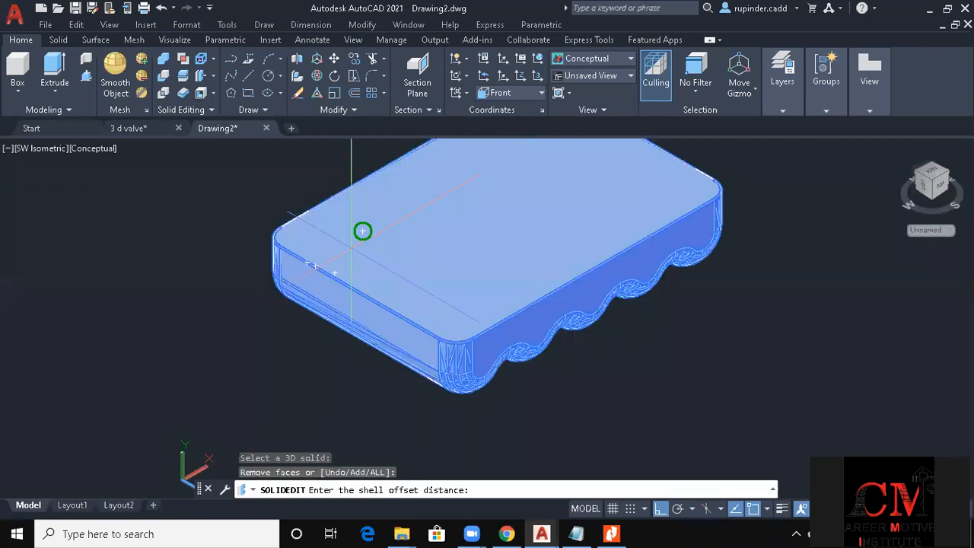
{"action": "key", "text": "Escape"}
{"action": "left_click", "coordinate": [201, 92]}
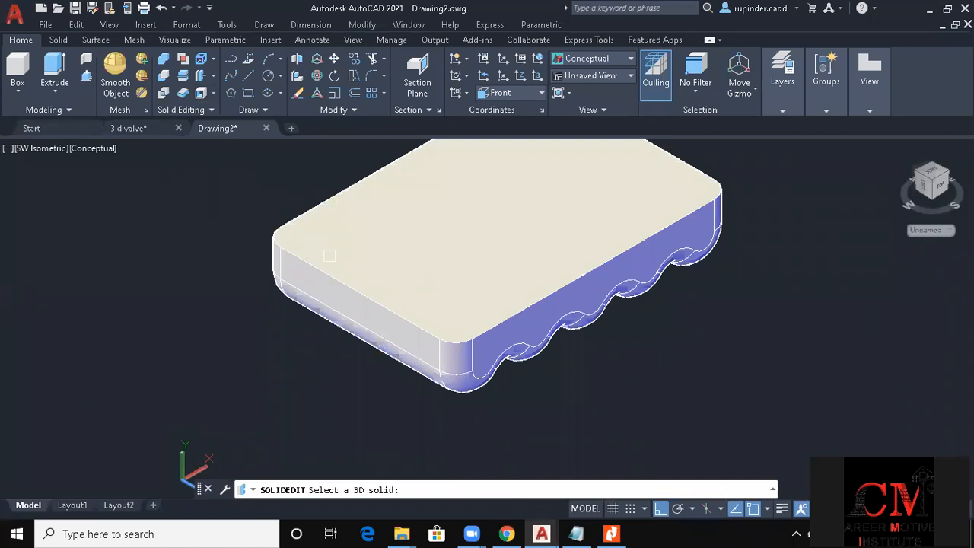
{"action": "left_click", "coordinate": [322, 263]}
{"action": "left_click", "coordinate": [346, 247]}
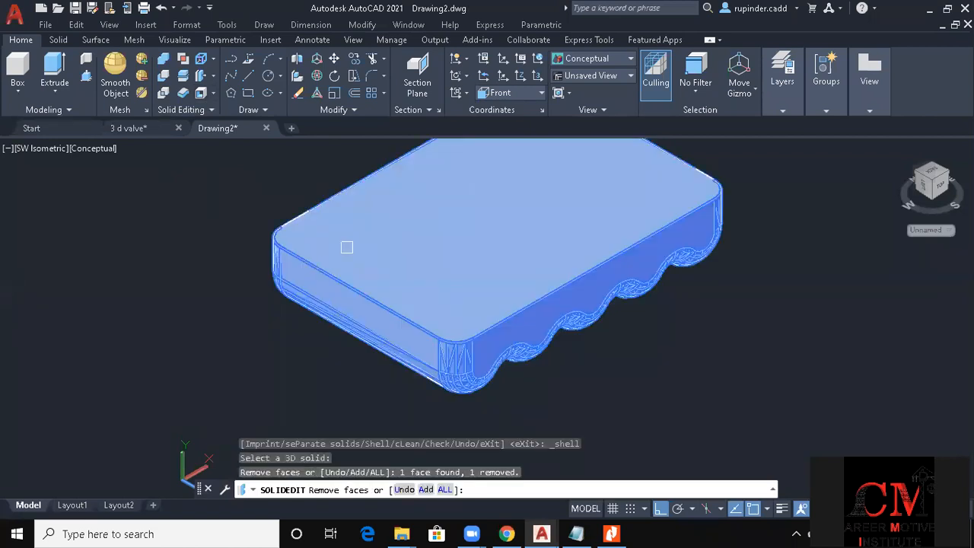
{"action": "scroll", "coordinate": [305, 232], "scroll_direction": "up", "scroll_amount": 3}
{"action": "left_click", "coordinate": [306, 232]}
{"action": "scroll", "coordinate": [306, 233], "scroll_direction": "down", "scroll_amount": 4}
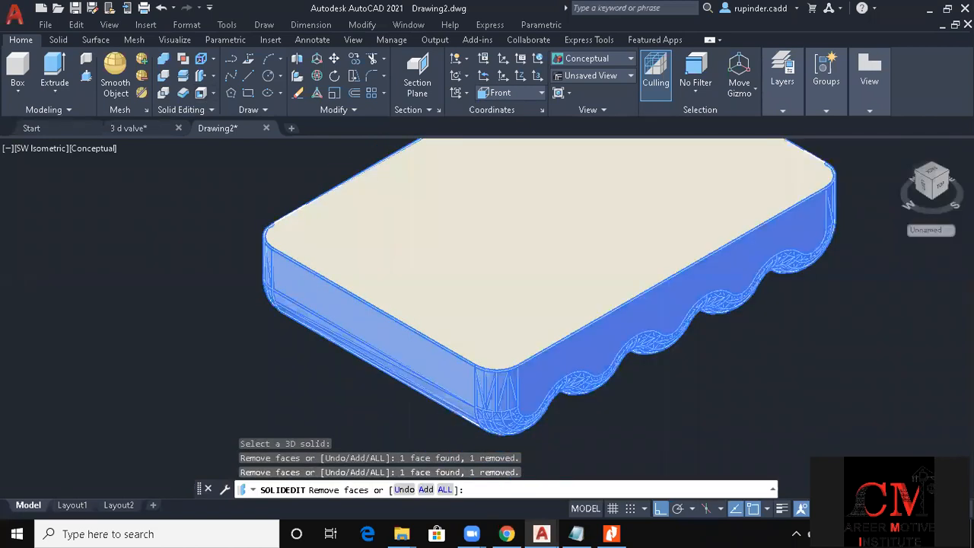
{"action": "key", "text": "Escape"}
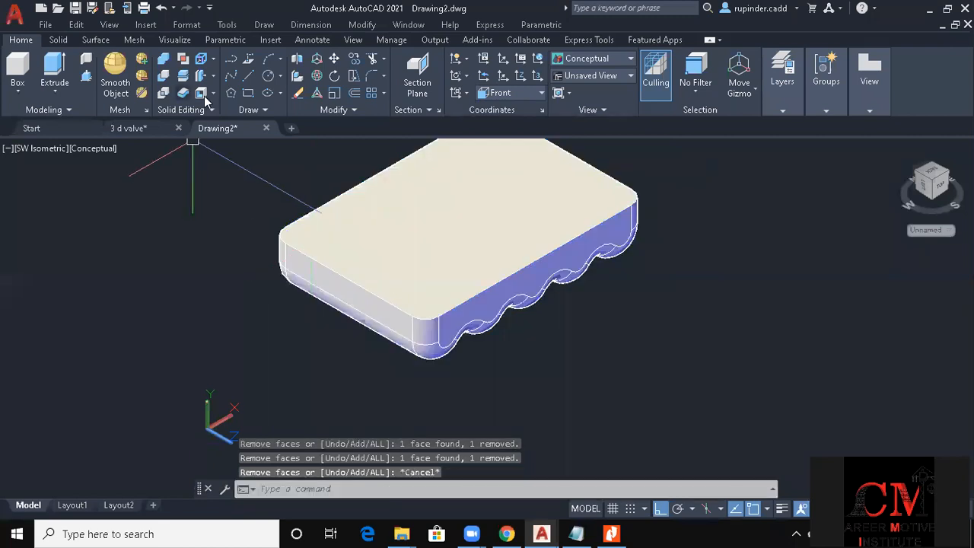
Shell the solid with an offset distance of 1, removing its flat top face to leave the tray open
{"action": "left_click", "coordinate": [200, 92]}
{"action": "scroll", "coordinate": [319, 263], "scroll_direction": "up", "scroll_amount": 3}
{"action": "left_click", "coordinate": [320, 263]}
{"action": "scroll", "coordinate": [322, 251], "scroll_direction": "up", "scroll_amount": 3}
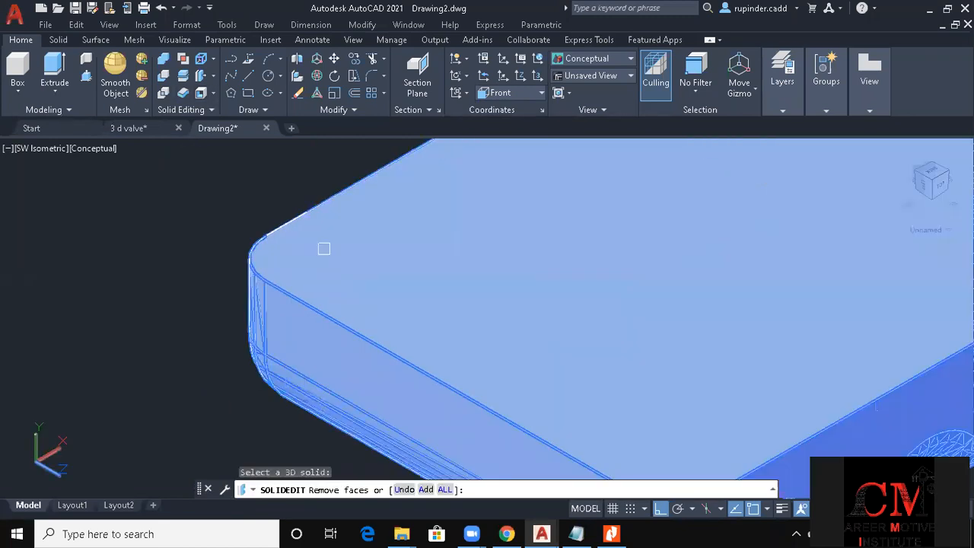
{"action": "left_click", "coordinate": [326, 248]}
{"action": "key", "text": "Return"}
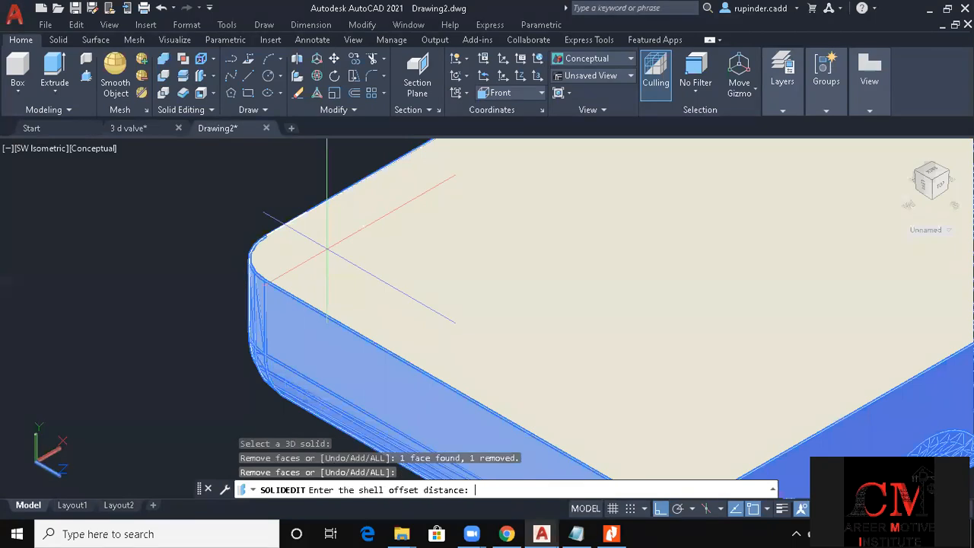
{"action": "type", "text": "1"}
{"action": "key", "text": "Return"}
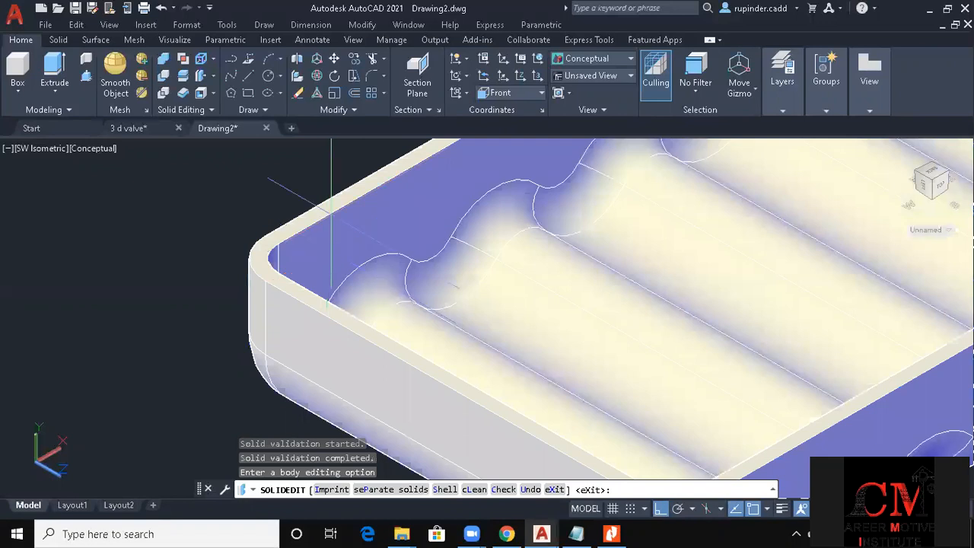
{"action": "scroll", "coordinate": [422, 266], "scroll_direction": "down", "scroll_amount": 6}
{"action": "middle_click_drag", "start_coordinate": [602, 347], "coordinate": [569, 375]}
{"action": "scroll", "coordinate": [529, 305], "scroll_direction": "up", "scroll_amount": 3}
{"action": "middle_click_drag", "start_coordinate": [561, 317], "coordinate": [620, 272]}
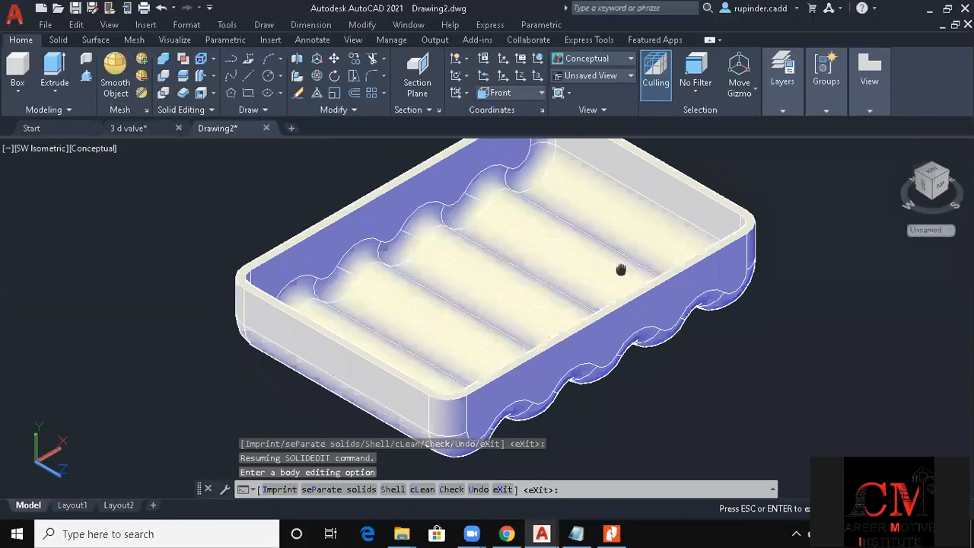
{"action": "key", "text": "Escape"}
{"action": "key", "text": "Escape"}
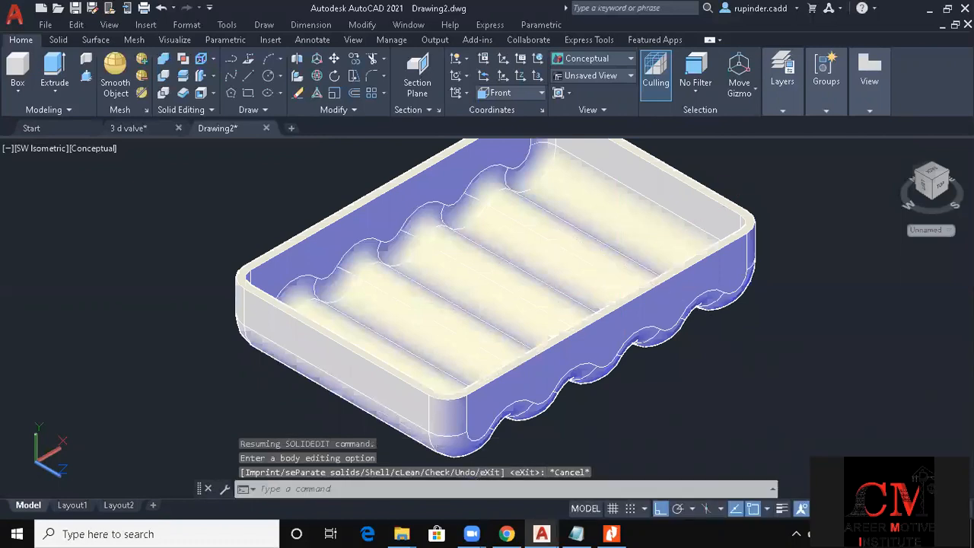
Switch to the Front view and check the tray's dimensions in the Assignment 12 PDF
{"action": "left_click", "coordinate": [622, 266]}
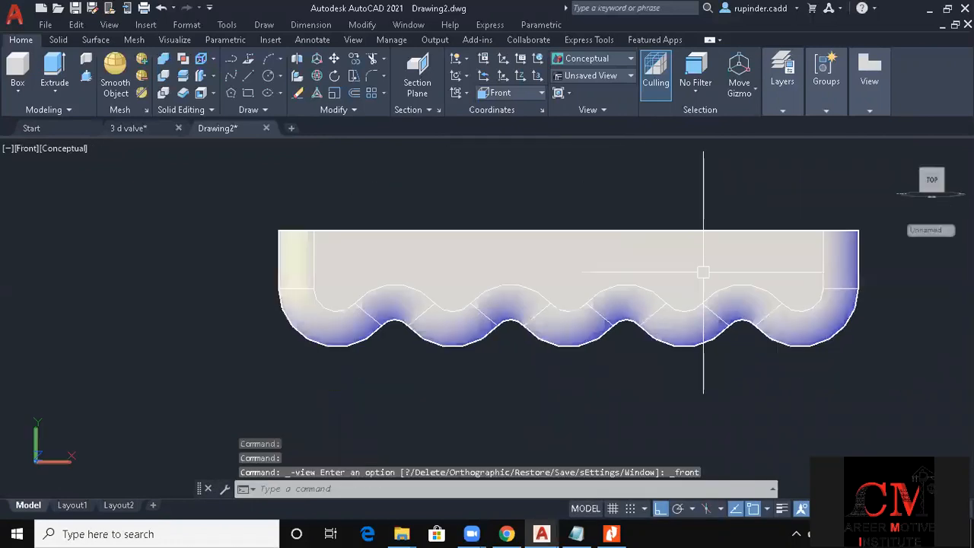
{"action": "left_click", "coordinate": [612, 533]}
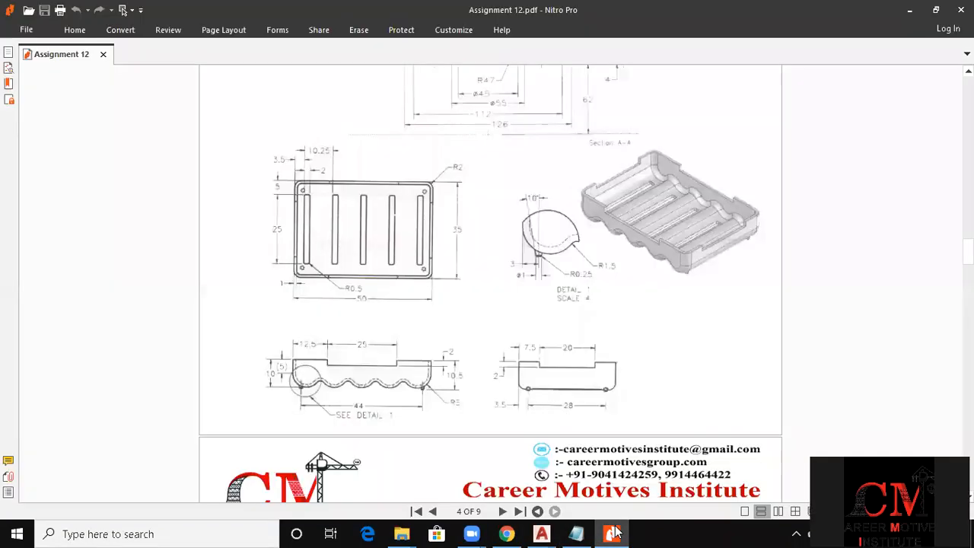
{"action": "left_click", "coordinate": [613, 533]}
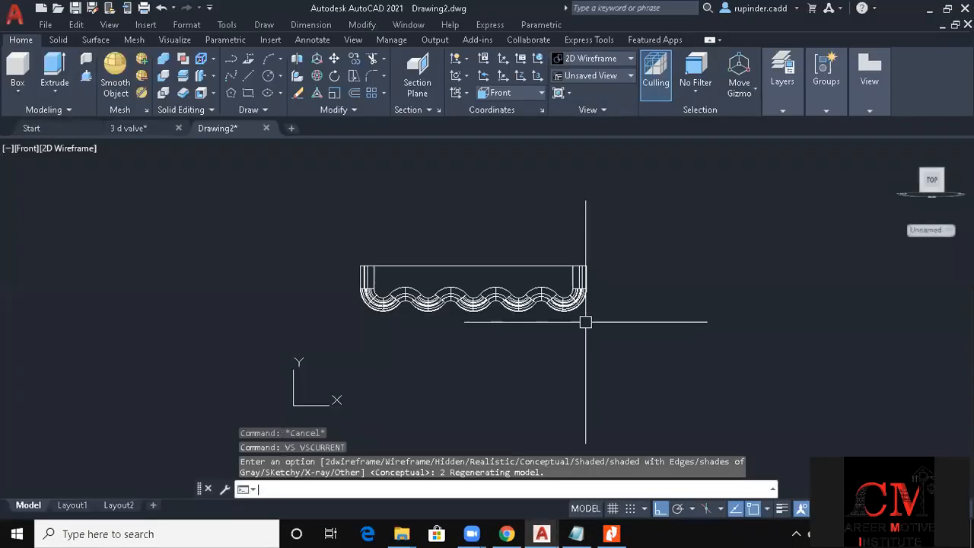
Draw a 25 by 2 rectangle beside the tray in the Front view, using the side cut-out dimensions from the Assignment 12 PDF
{"action": "key", "text": "Escape"}
{"action": "key", "text": "Escape"}
{"action": "key", "text": "Escape"}
{"action": "type", "text": "rec"}
{"action": "key", "text": "Escape"}
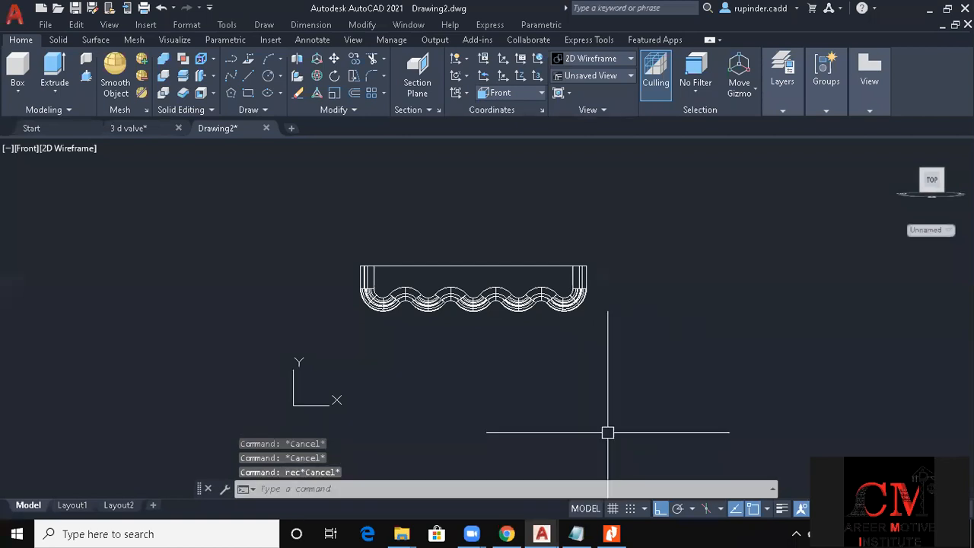
{"action": "left_click", "coordinate": [612, 534]}
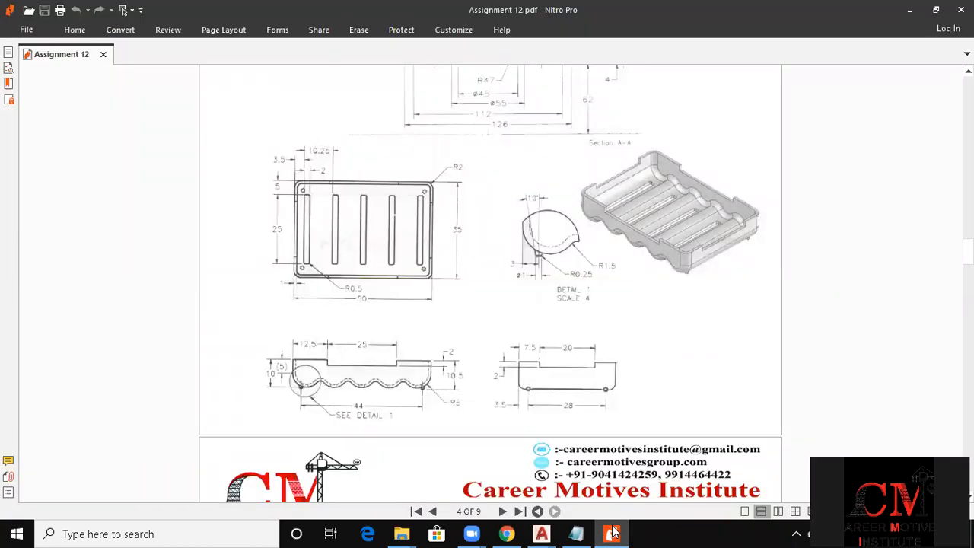
{"action": "left_click", "coordinate": [613, 533]}
{"action": "type", "text": "rec"}
{"action": "key", "text": "Return"}
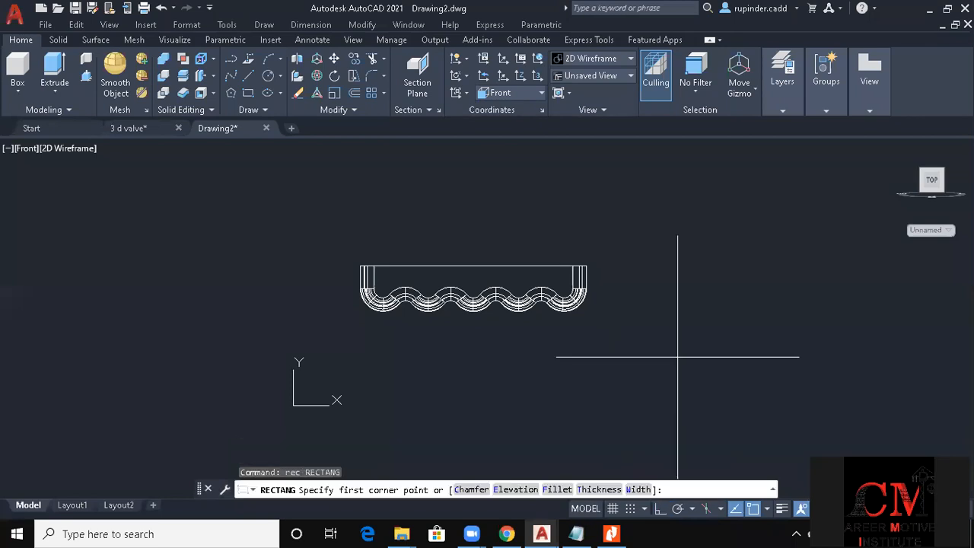
{"action": "left_click", "coordinate": [572, 379]}
{"action": "type", "text": "@2"}
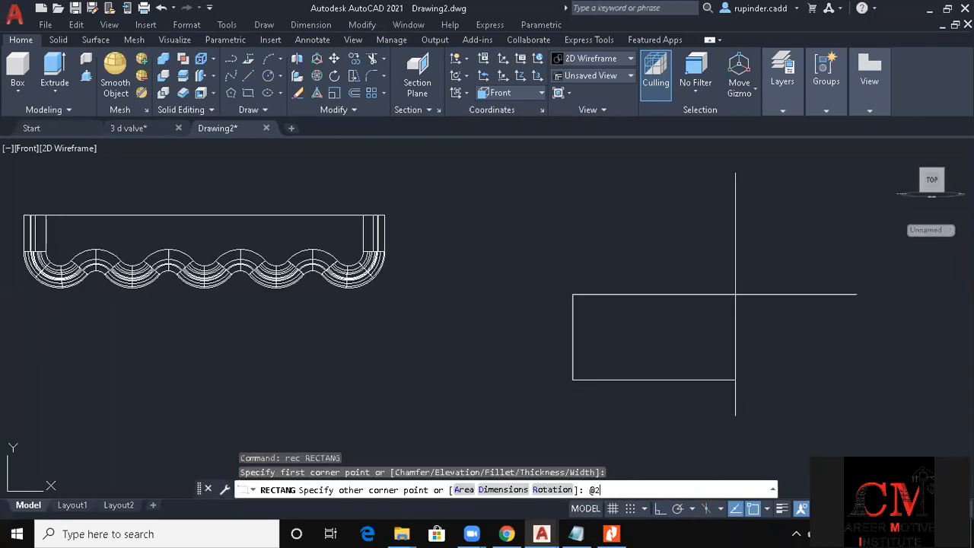
{"action": "type", "text": "5,2"}
{"action": "key", "text": "Return"}
{"action": "key", "text": "Escape"}
{"action": "key", "text": "Escape"}
{"action": "key", "text": "Escape"}
Move the 25 by 2 rectangle from its top edge midpoint to the midpoint of the tray's top edge
{"action": "type", "text": "m"}
{"action": "key", "text": "Return"}
{"action": "left_click", "coordinate": [750, 410]}
{"action": "left_click", "coordinate": [661, 365]}
{"action": "key", "text": "Return"}
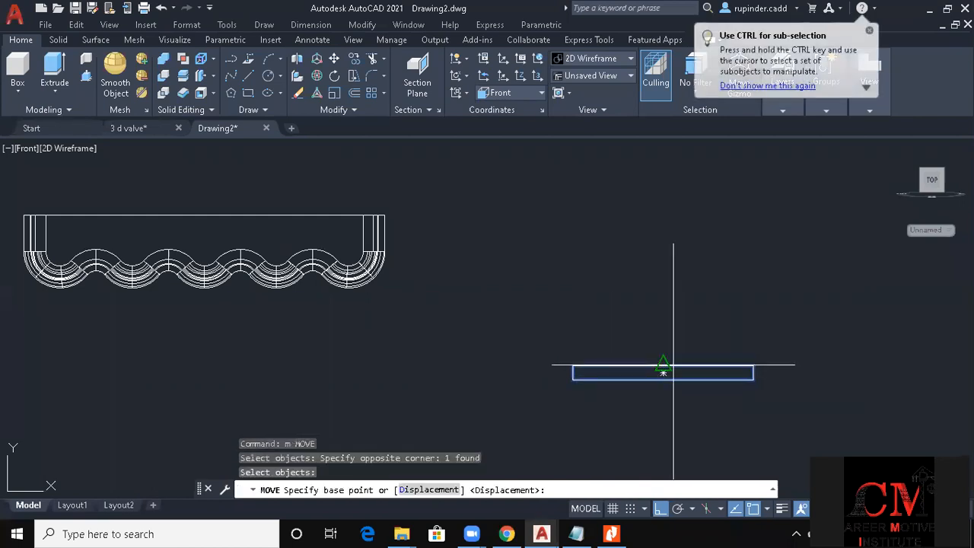
{"action": "left_click", "coordinate": [672, 365]}
{"action": "left_click", "coordinate": [220, 210]}
{"action": "middle_click_drag", "start_coordinate": [307, 283], "coordinate": [486, 290]}
{"action": "key", "text": "Escape"}
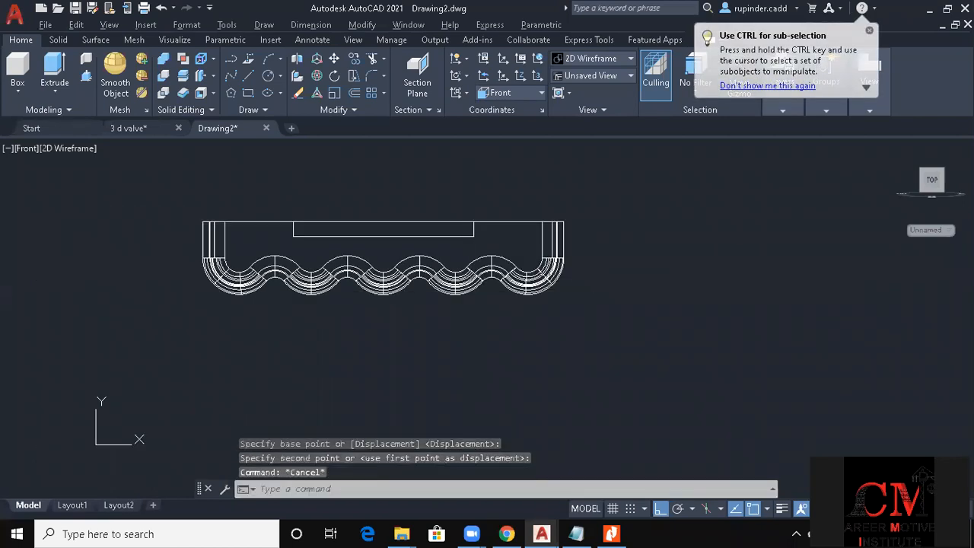
Switch to the SW Isometric view and extrude the rectangle across the tray's width, well beyond the far wall
{"action": "left_click", "coordinate": [109, 24]}
{"action": "mouse_move", "coordinate": [304, 260]}
{"action": "left_click", "coordinate": [449, 425]}
{"action": "type", "text": "ext"}
{"action": "key", "text": "Return"}
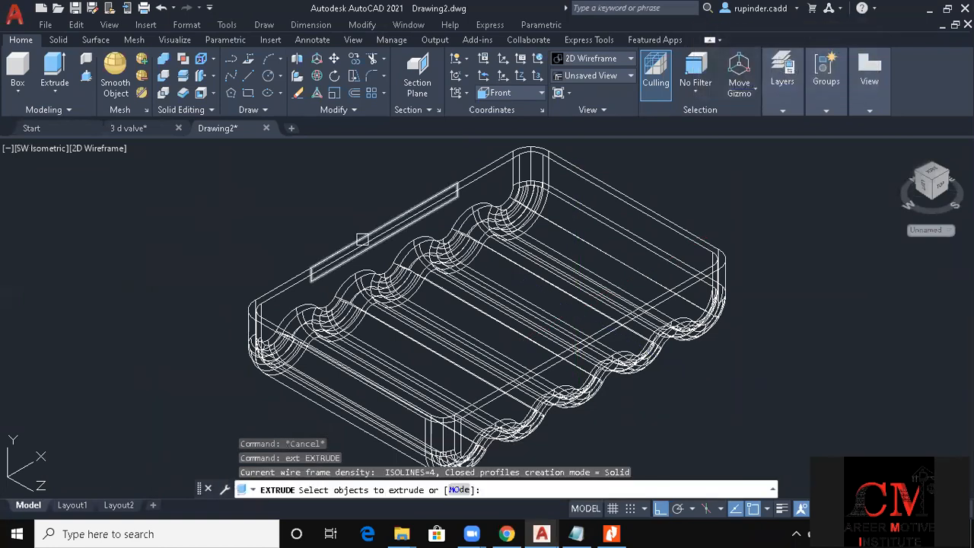
{"action": "left_click", "coordinate": [362, 240]}
{"action": "key", "text": "Return"}
{"action": "scroll", "coordinate": [444, 238], "scroll_direction": "down", "scroll_amount": 4}
{"action": "left_click", "coordinate": [646, 346]}
{"action": "key", "text": "Return"}
{"action": "key", "text": "Escape"}
{"action": "key", "text": "Escape"}
{"action": "key", "text": "Escape"}
Move the extruded bar about 14 units along negative Z so it passes through both long walls
{"action": "type", "text": "m"}
{"action": "key", "text": "Return"}
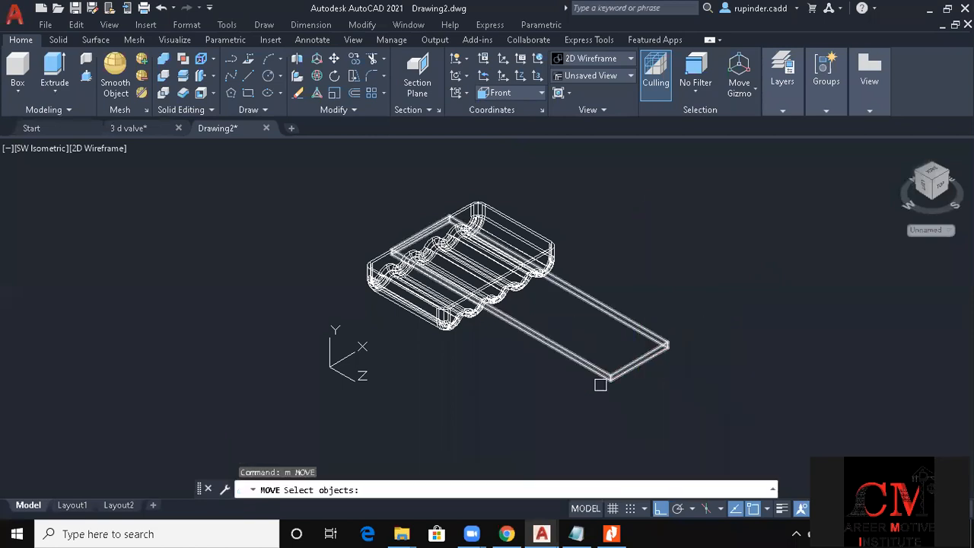
{"action": "left_click", "coordinate": [600, 384]}
{"action": "key", "text": "Return"}
{"action": "left_click", "coordinate": [764, 426]}
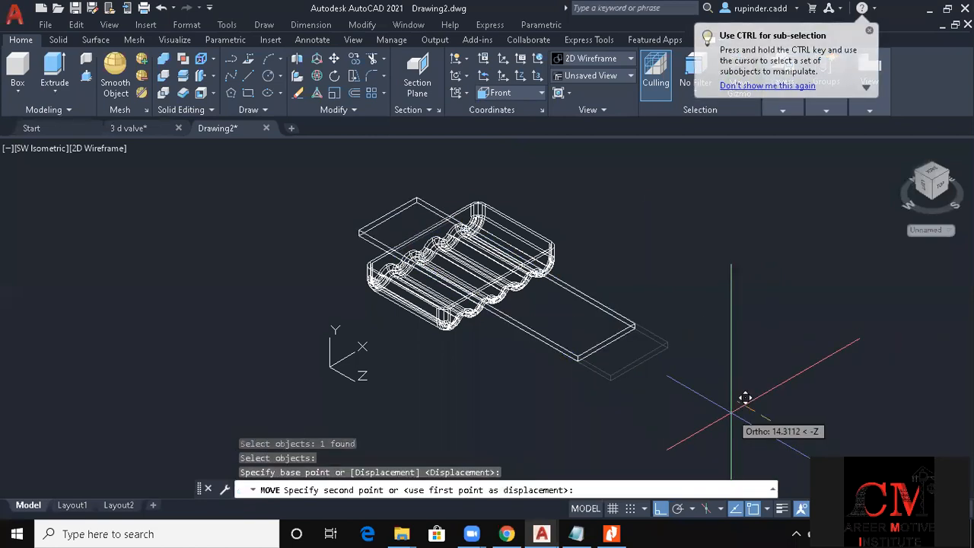
{"action": "key", "text": "Escape"}
{"action": "key", "text": "Escape"}
Subtract the bar from the tray to cut the rim notches in both long walls
{"action": "type", "text": "su"}
{"action": "key", "text": "Return"}
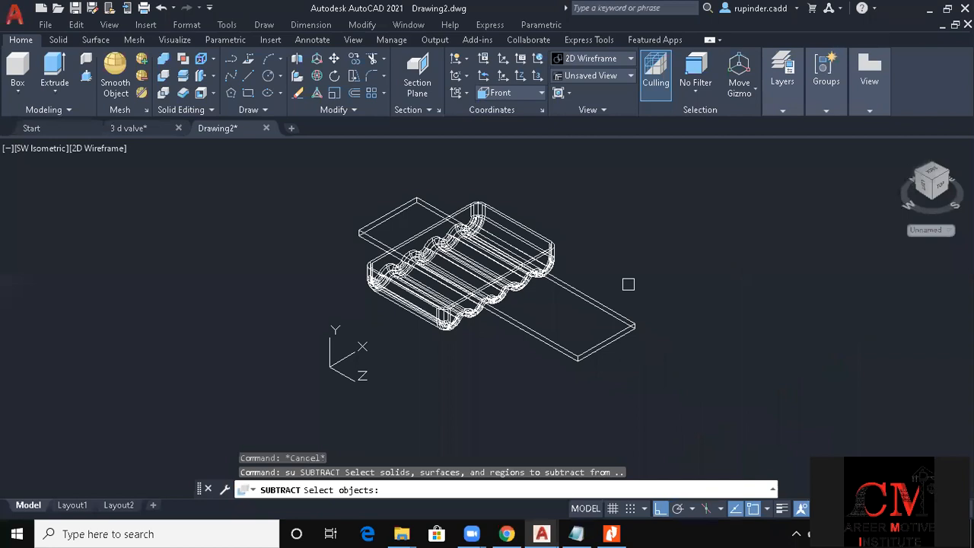
{"action": "left_click", "coordinate": [553, 263]}
{"action": "key", "text": "Return"}
{"action": "left_click", "coordinate": [624, 304]}
{"action": "left_click", "coordinate": [566, 347]}
{"action": "key", "text": "Return"}
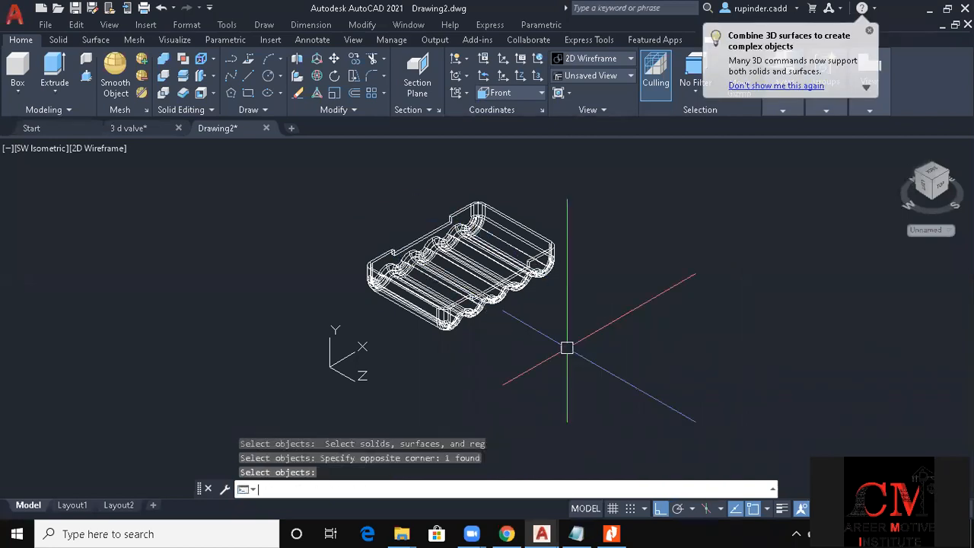
{"action": "key", "text": "Escape"}
{"action": "key", "text": "Escape"}
{"action": "scroll", "coordinate": [462, 302], "scroll_direction": "up", "scroll_amount": 2}
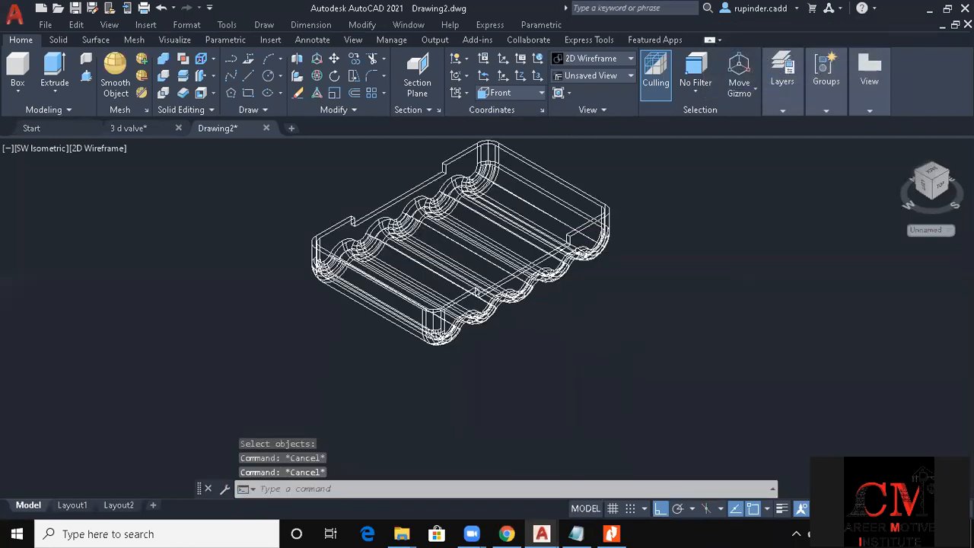
{"action": "scroll", "coordinate": [451, 322], "scroll_direction": "up", "scroll_amount": 2}
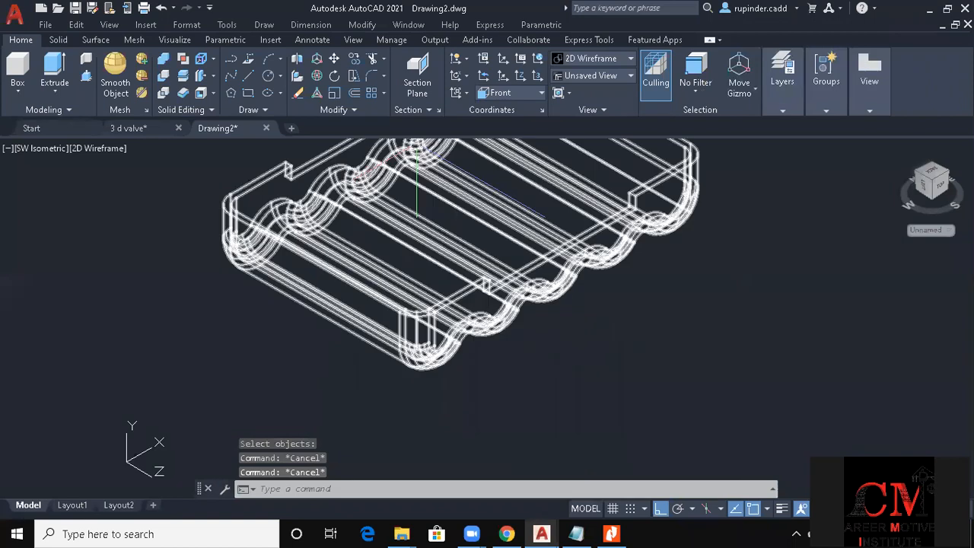
Check the end-view dimensions in the PDF and reorient the UCS with its Z axis along the tray's length
{"action": "left_click", "coordinate": [612, 533]}
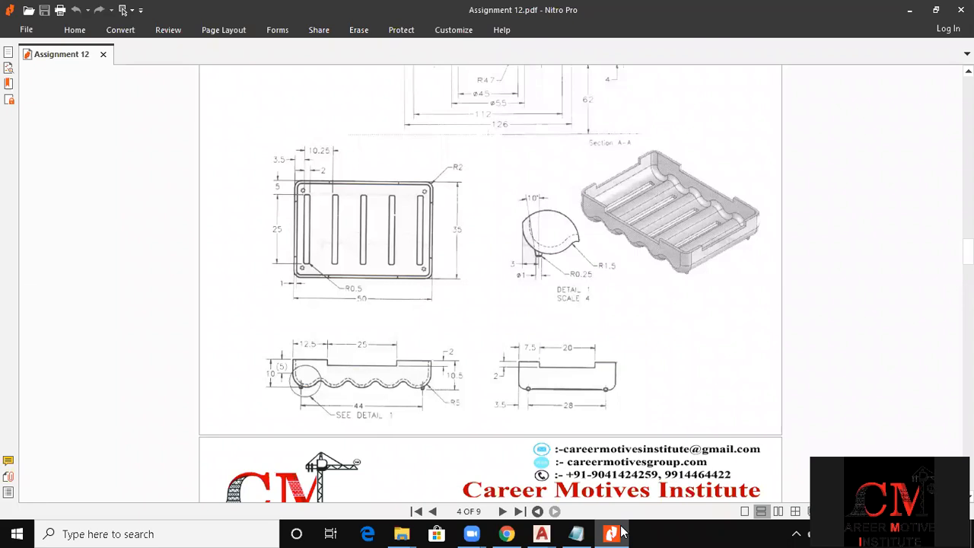
{"action": "left_click", "coordinate": [620, 531]}
{"action": "key", "text": "Escape"}
{"action": "key", "text": "Escape"}
{"action": "key", "text": "Escape"}
{"action": "type", "text": "ucs"}
{"action": "key", "text": "Return"}
{"action": "type", "text": "za"}
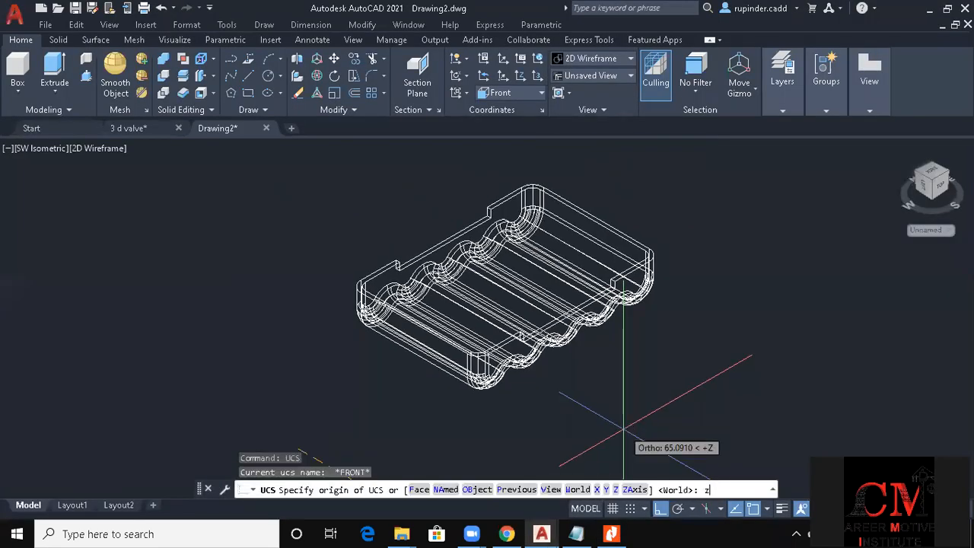
{"action": "key", "text": "Return"}
{"action": "left_click", "coordinate": [293, 290]}
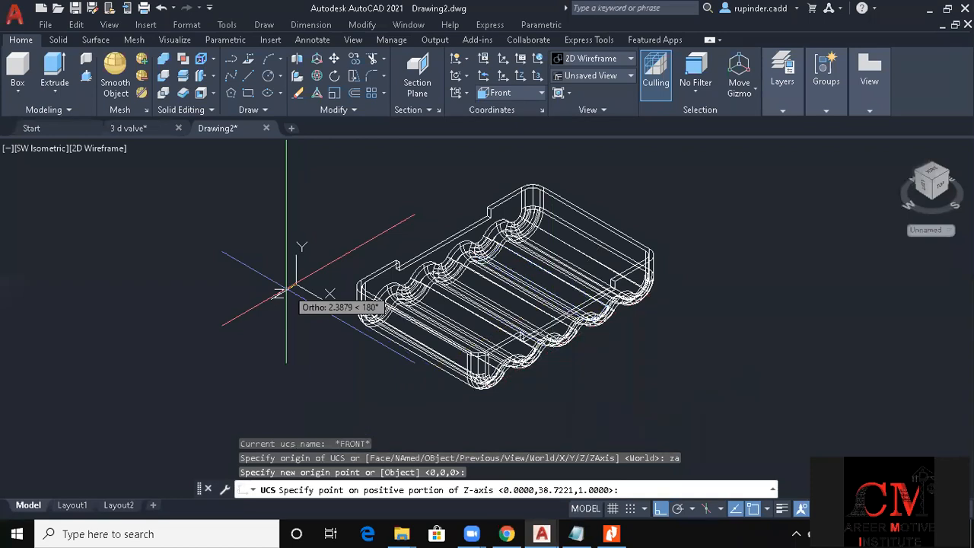
{"action": "left_click", "coordinate": [286, 288]}
Draw a 20 by 2 rectangle beside the tray, parallel to its short end wall
{"action": "type", "text": "rec"}
{"action": "key", "text": "Return"}
{"action": "middle_click_drag", "start_coordinate": [645, 424], "coordinate": [568, 348]}
{"action": "left_click", "coordinate": [583, 348]}
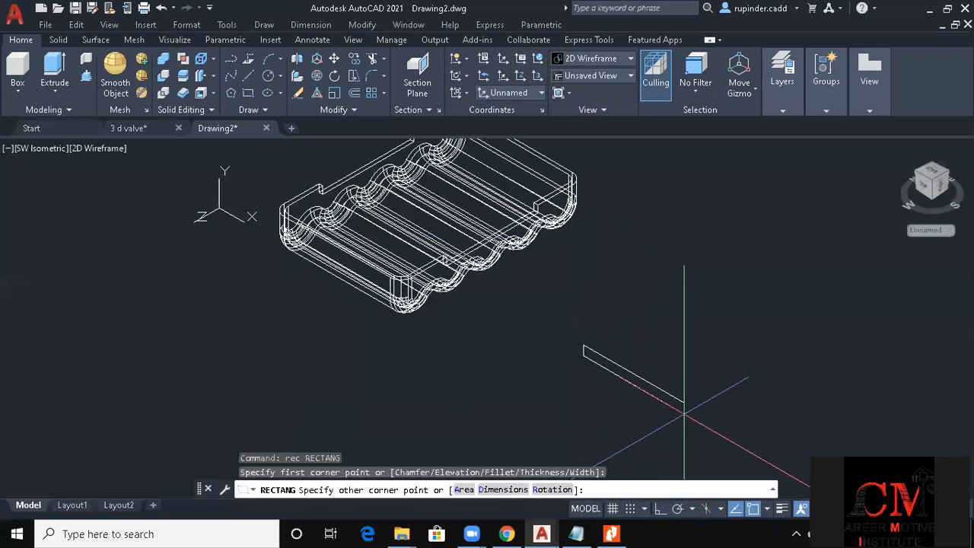
{"action": "type", "text": "@2"}
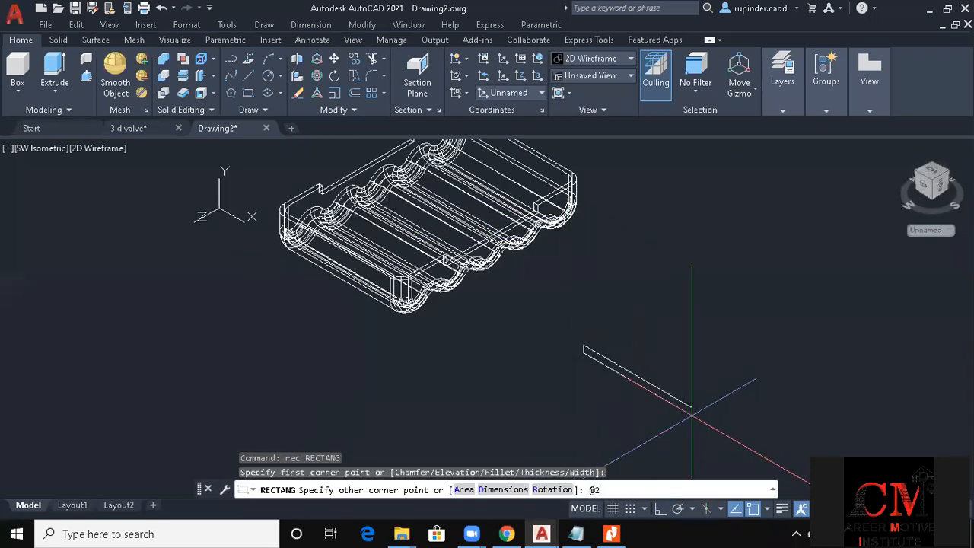
Move the 20 by 2 rectangle from its top edge midpoint to the midpoint of the short end wall's top edge
{"action": "left_click", "coordinate": [662, 413]}
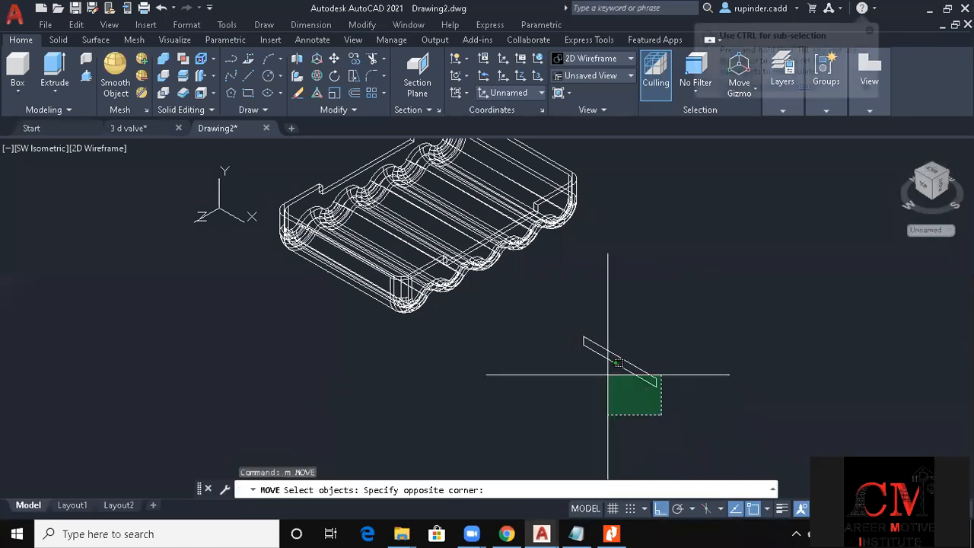
{"action": "left_click", "coordinate": [608, 376]}
{"action": "key", "text": "Return"}
{"action": "left_click", "coordinate": [620, 358]}
{"action": "scroll", "coordinate": [381, 276], "scroll_direction": "up", "scroll_amount": 5}
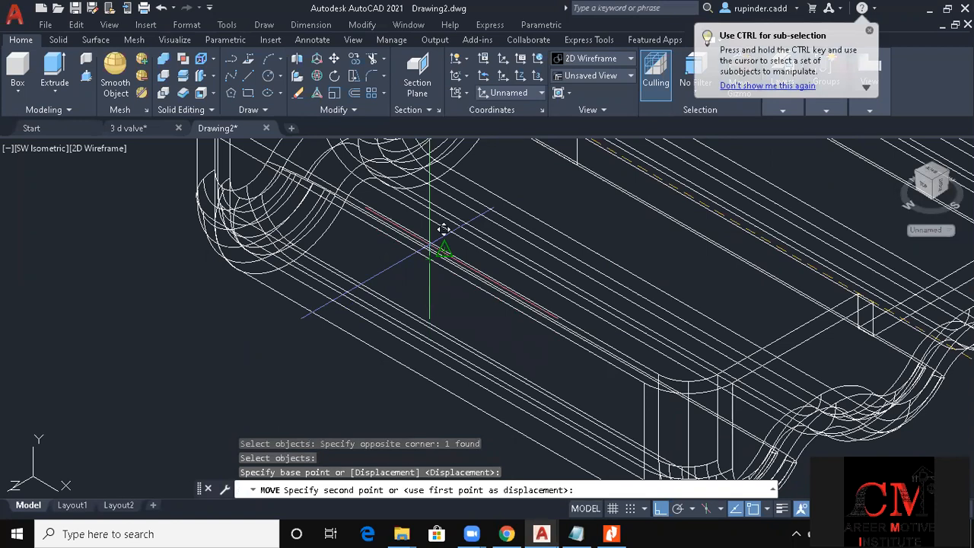
{"action": "middle_click_drag", "start_coordinate": [430, 244], "coordinate": [464, 296]}
{"action": "left_click", "coordinate": [458, 308]}
{"action": "key", "text": "Escape"}
{"action": "key", "text": "Escape"}
{"action": "key", "text": "Escape"}
Extrude the end-wall rectangle along the tray's length, past the opposite end wall
{"action": "type", "text": "ext"}
{"action": "key", "text": "Return"}
{"action": "left_click", "coordinate": [502, 359]}
{"action": "key", "text": "Return"}
{"action": "scroll", "coordinate": [747, 210], "scroll_direction": "down", "scroll_amount": 5}
{"action": "key", "text": "Escape"}
{"action": "key", "text": "Escape"}
Move the long extruded bar about 5 units along positive Z so it passes through both short end walls
{"action": "type", "text": "m"}
{"action": "key", "text": "Return"}
{"action": "left_click", "coordinate": [769, 225]}
{"action": "key", "text": "Return"}
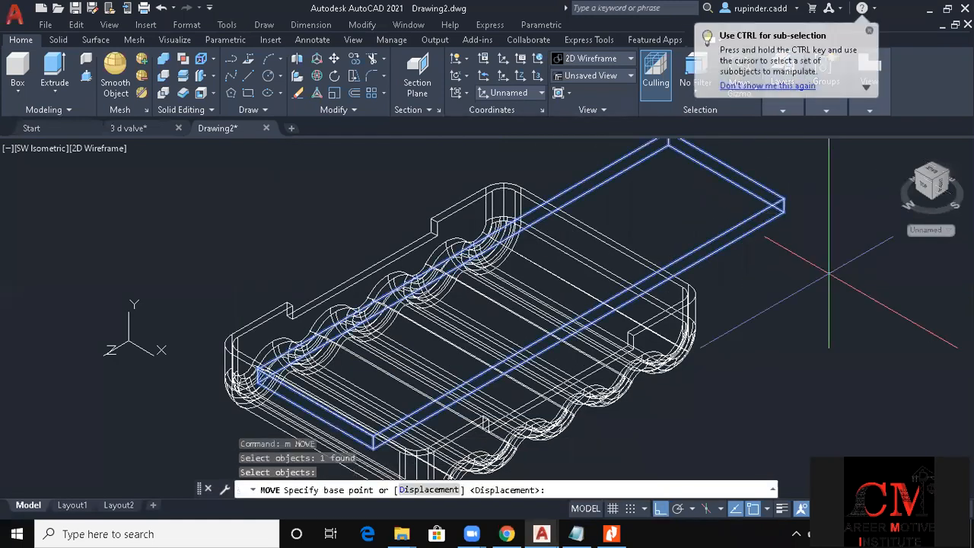
{"action": "left_click", "coordinate": [828, 275]}
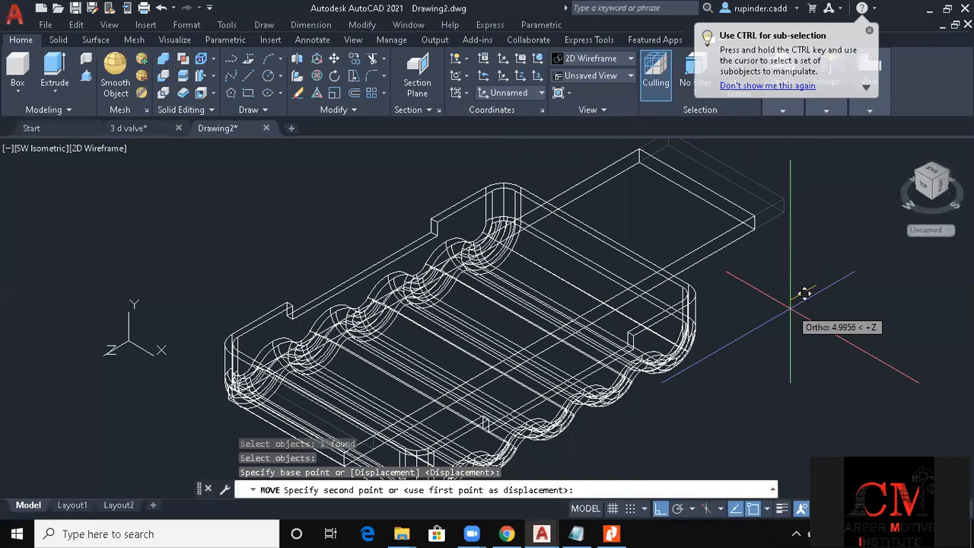
{"action": "key", "text": "Escape"}
{"action": "key", "text": "Escape"}
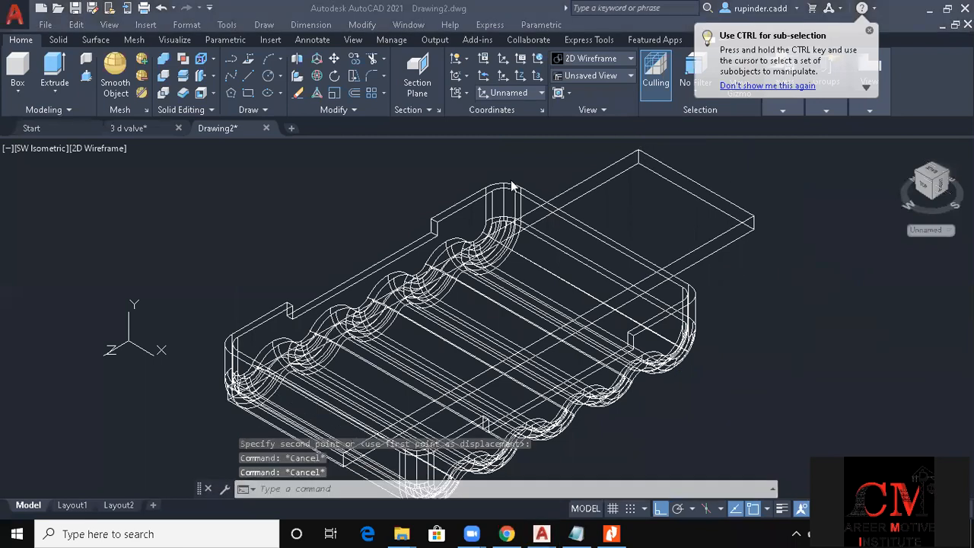
{"action": "left_click", "coordinate": [306, 188]}
{"action": "key", "text": "Escape"}
{"action": "key", "text": "Escape"}
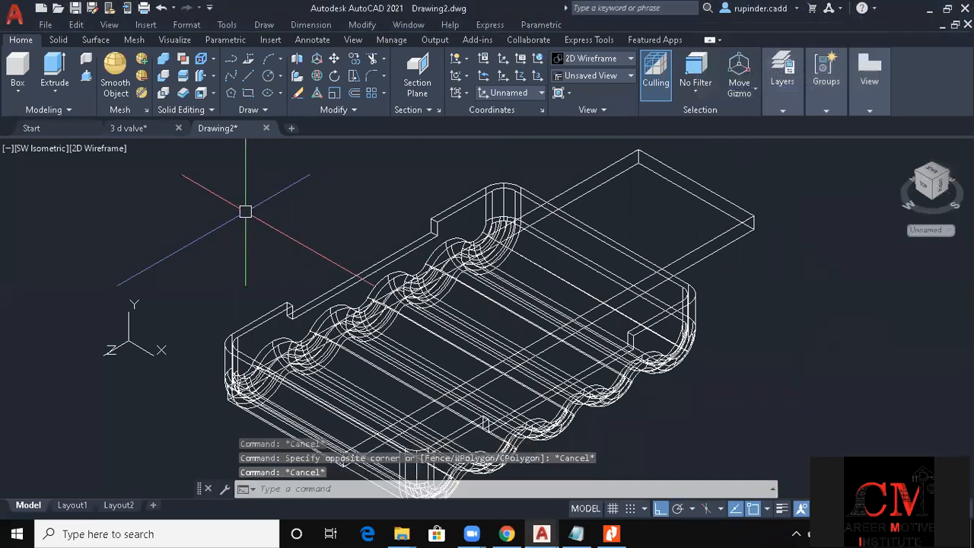
Subtract the long bar from the tray to cut the rim notches in both short end walls
{"action": "type", "text": "su"}
{"action": "key", "text": "Return"}
{"action": "scroll", "coordinate": [272, 221], "scroll_direction": "down", "scroll_amount": 2}
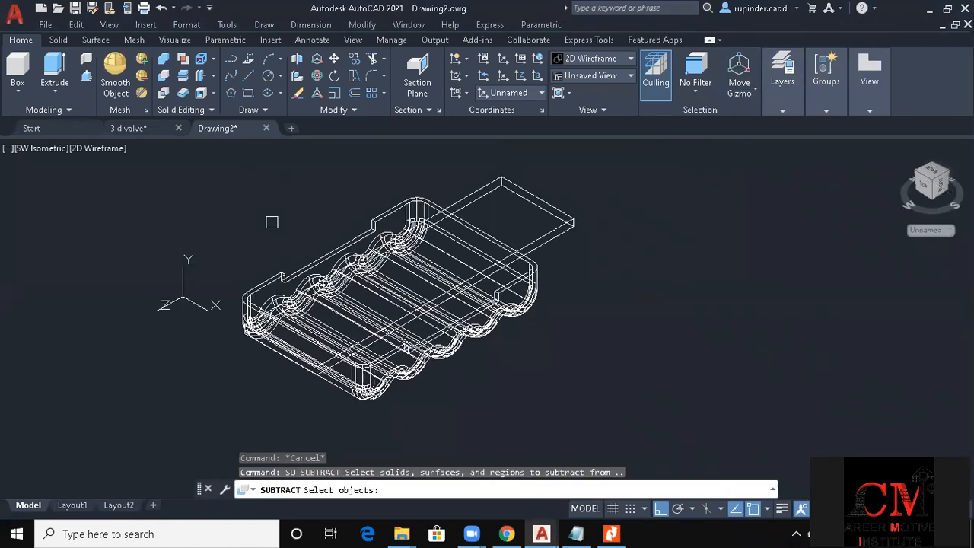
{"action": "key", "text": "Return"}
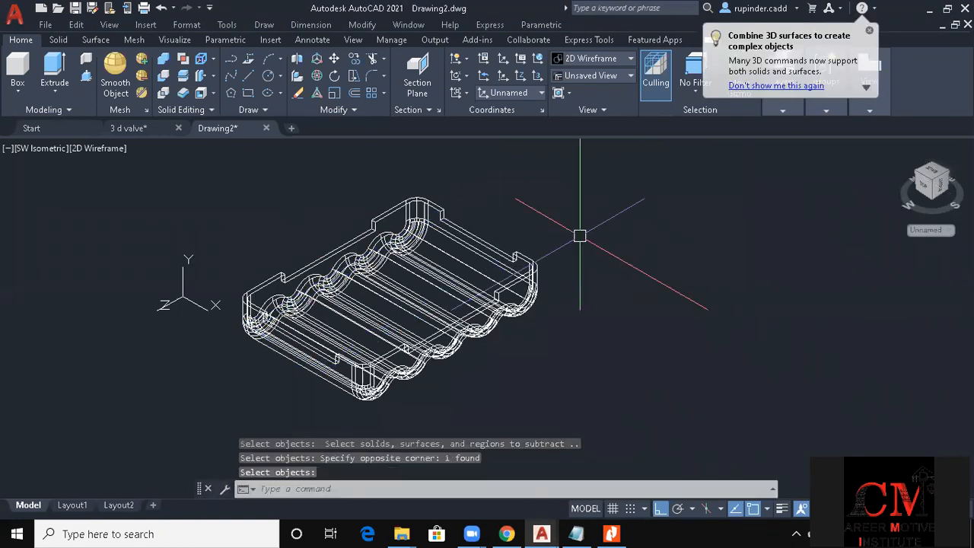
{"action": "key", "text": "Escape"}
{"action": "key", "text": "Escape"}
{"action": "key", "text": "Escape"}
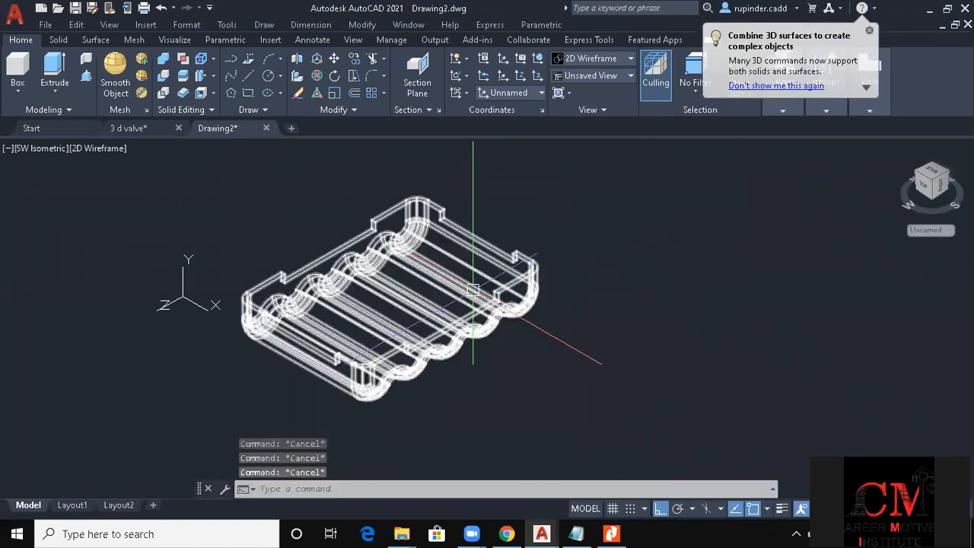
Inspect the notched tray in the Conceptual visual style, and return to 2D Wireframe
{"action": "type", "text": "vs"}
{"action": "key", "text": "Return"}
{"action": "type", "text": "c"}
{"action": "key", "text": "Return"}
{"action": "scroll", "coordinate": [576, 321], "scroll_direction": "up", "scroll_amount": 4}
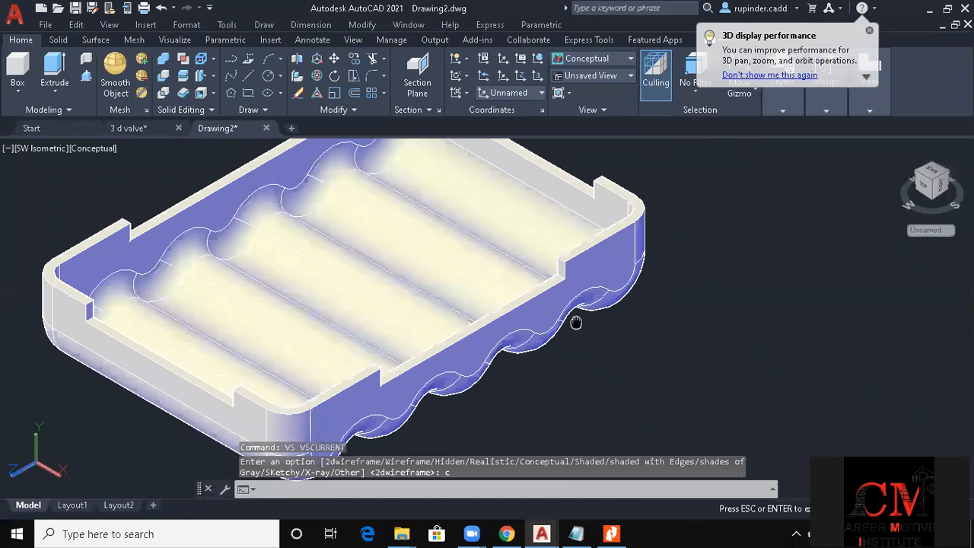
{"action": "type", "text": "v"}
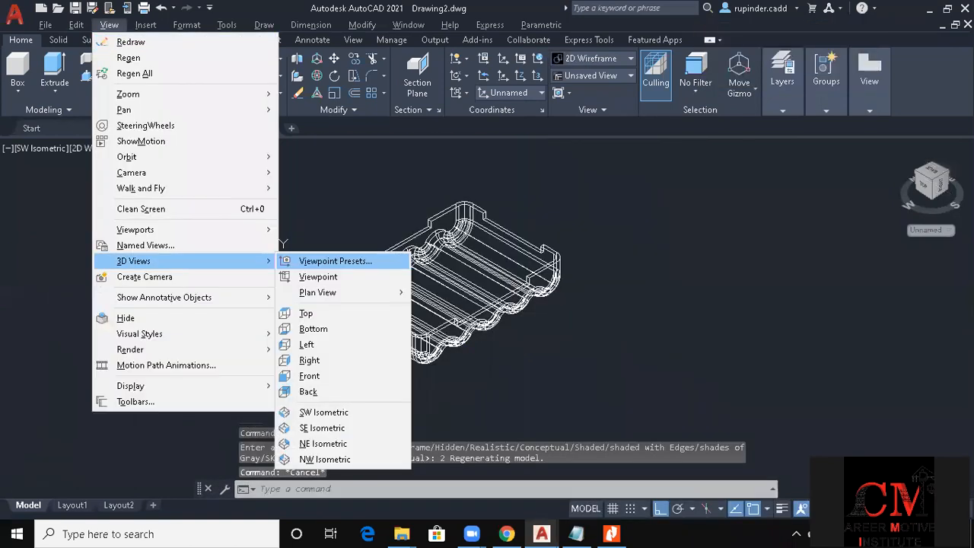
Switch to the Top view and draw a 2 by 25 slot rectangle beside the tray, following the PDF dimensions
{"action": "left_click", "coordinate": [307, 311]}
{"action": "type", "text": "rec"}
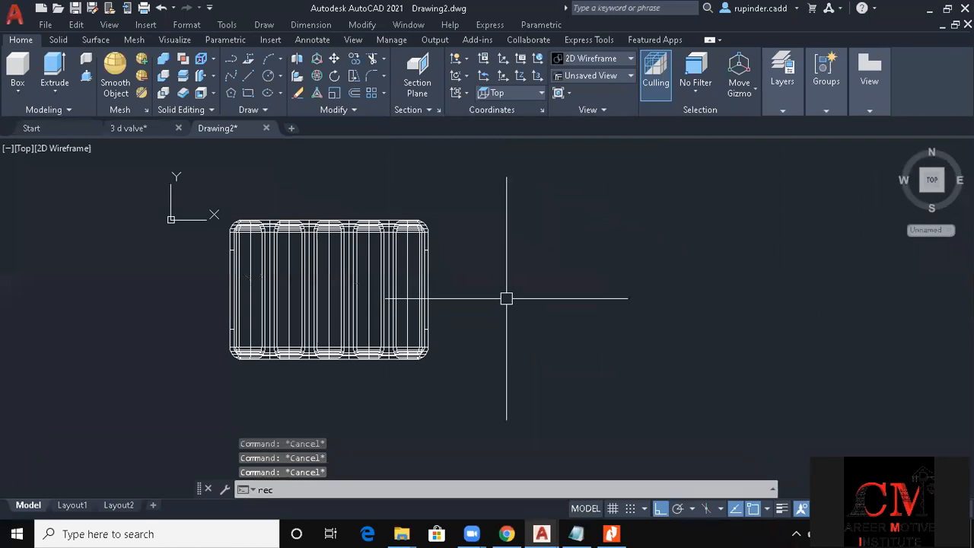
{"action": "key", "text": "Return"}
{"action": "left_click", "coordinate": [585, 362]}
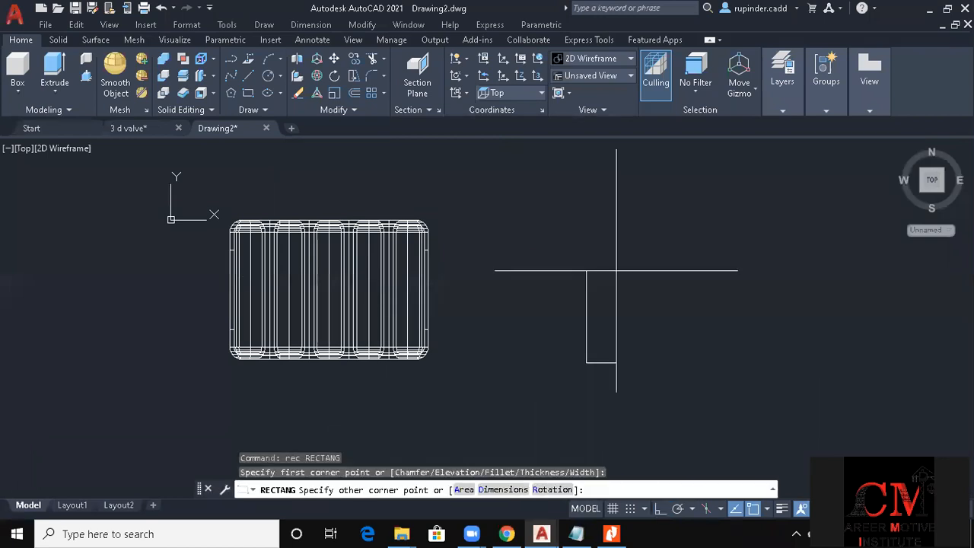
{"action": "left_click", "coordinate": [611, 533]}
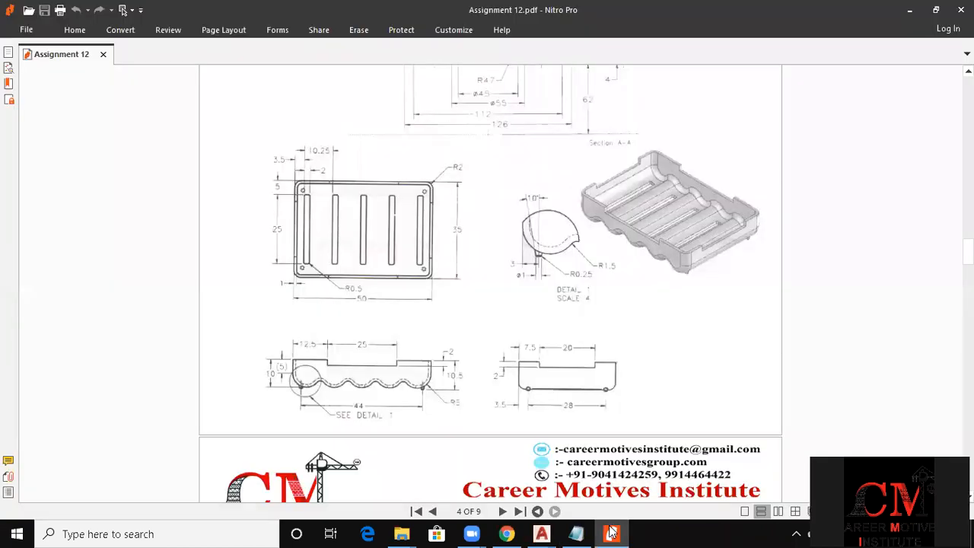
{"action": "left_click", "coordinate": [612, 533]}
{"action": "type", "text": "@25"}
{"action": "key", "text": "BackSpace"}
{"action": "key", "text": "BackSpace"}
{"action": "key", "text": "BackSpace"}
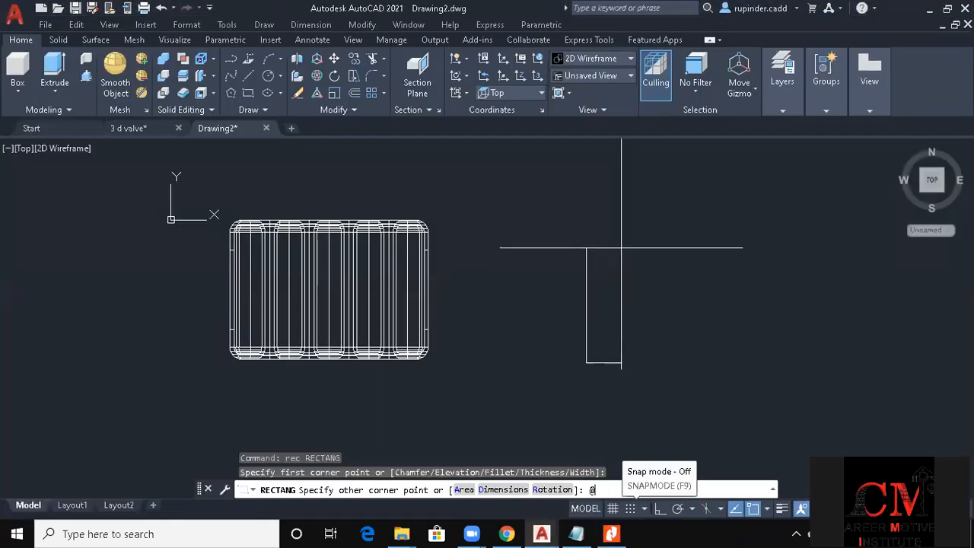
{"action": "type", "text": "@2,2"}
{"action": "type", "text": "5"}
{"action": "key", "text": "Return"}
{"action": "key", "text": "Escape"}
{"action": "key", "text": "Escape"}
Fillet all corners of the slot rectangle beside the tray with a 0.25 radius
{"action": "type", "text": "f"}
{"action": "key", "text": "Return"}
{"action": "type", "text": "r"}
{"action": "key", "text": "Return"}
{"action": "type", "text": ".25"}
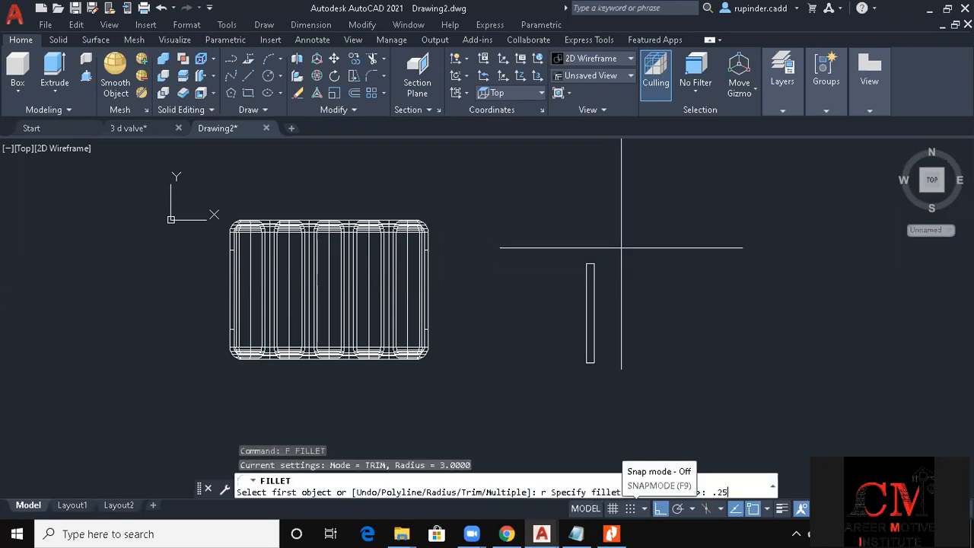
{"action": "key", "text": "Return"}
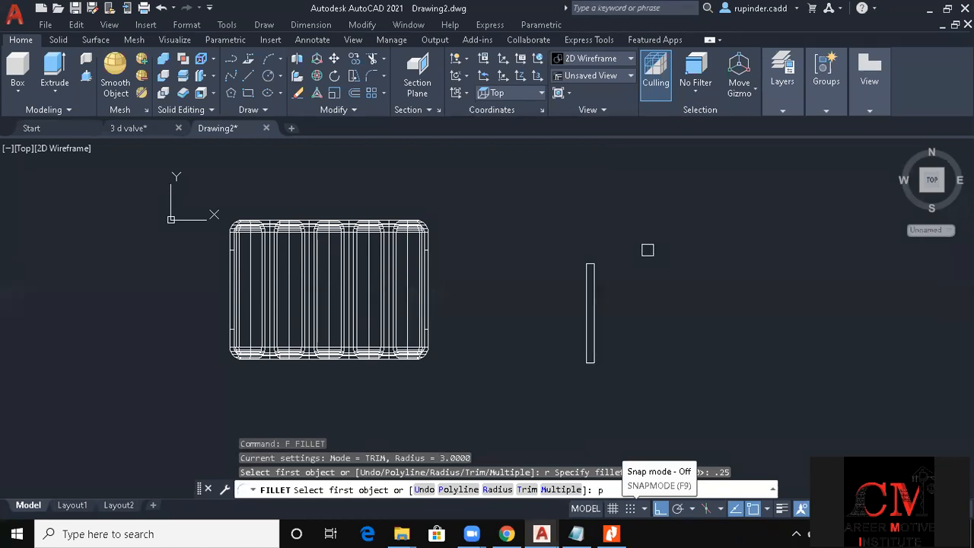
{"action": "type", "text": "p"}
{"action": "key", "text": "Return"}
{"action": "scroll", "coordinate": [591, 349], "scroll_direction": "up", "scroll_amount": 2}
{"action": "left_click", "coordinate": [590, 350]}
{"action": "key", "text": "Escape"}
{"action": "key", "text": "Escape"}
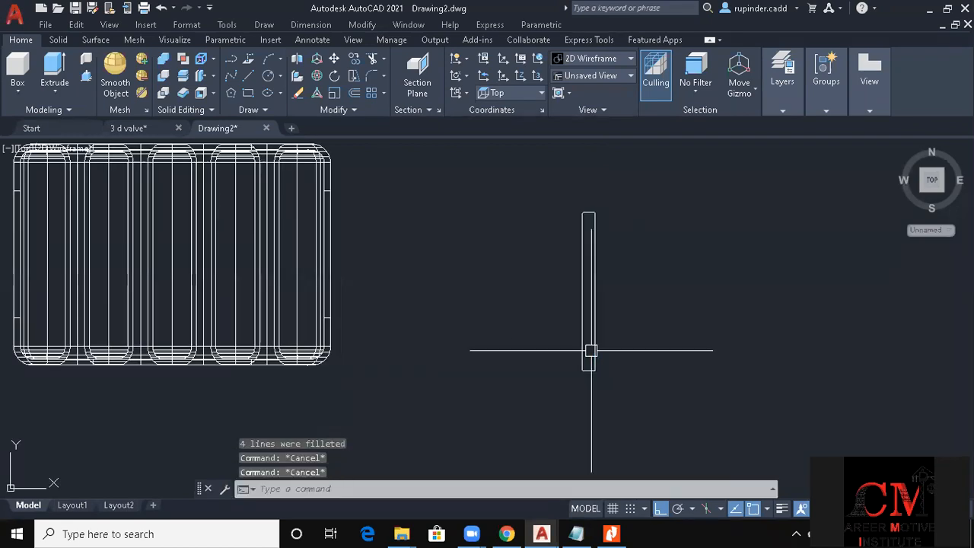
Move the rounded slot from its left edge midpoint to the inner edge midpoint of the tray's left end wall
{"action": "type", "text": "m"}
{"action": "key", "text": "Return"}
{"action": "left_click", "coordinate": [633, 387]}
{"action": "left_click", "coordinate": [558, 330]}
{"action": "key", "text": "Return"}
{"action": "left_click", "coordinate": [586, 290]}
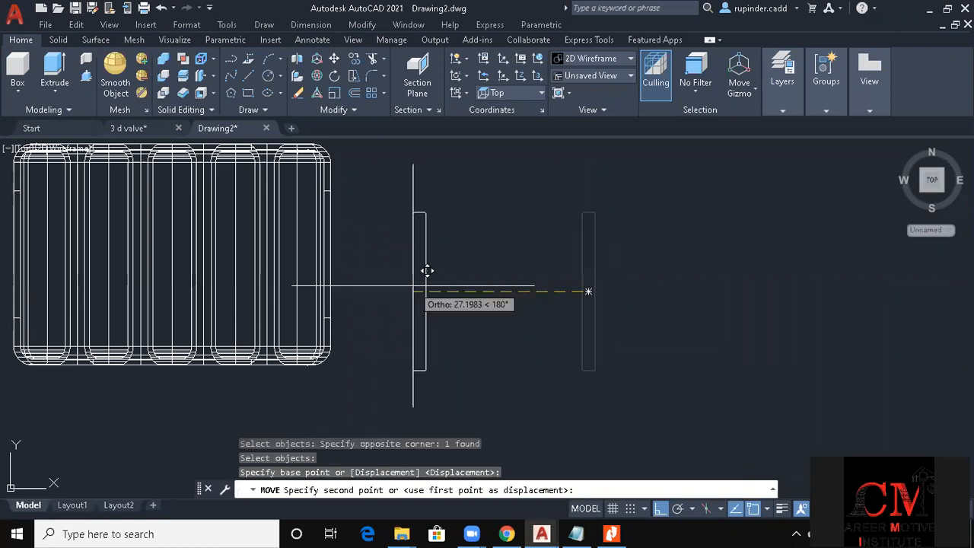
{"action": "scroll", "coordinate": [644, 263], "scroll_direction": "down", "scroll_amount": 3}
{"action": "scroll", "coordinate": [433, 223], "scroll_direction": "up", "scroll_amount": 5}
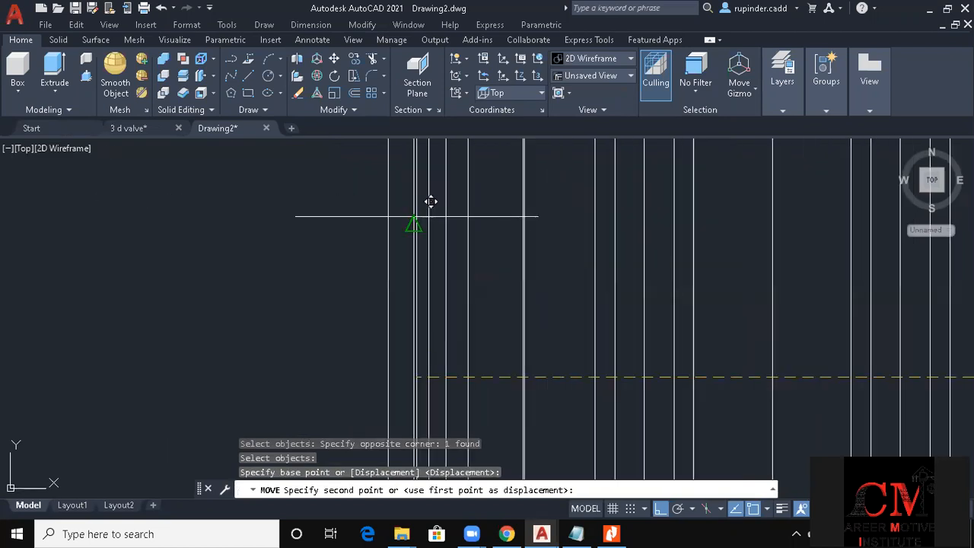
{"action": "key", "text": "Escape"}
{"action": "key", "text": "Escape"}
{"action": "key", "text": "Escape"}
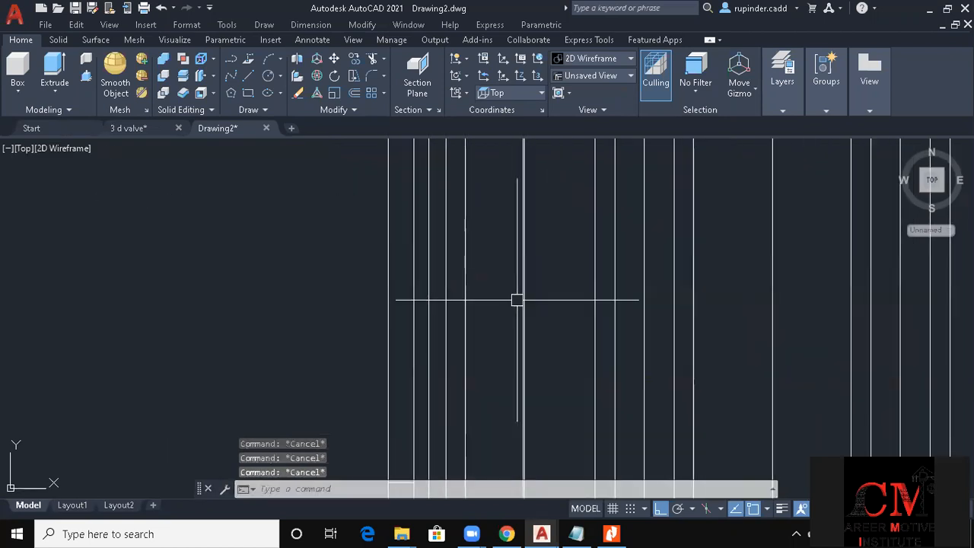
Check the slot's position against the left end wall in the Conceptual visual style, and return to 2D Wireframe
{"action": "type", "text": "vs"}
{"action": "key", "text": "Return"}
{"action": "type", "text": "c"}
{"action": "key", "text": "Return"}
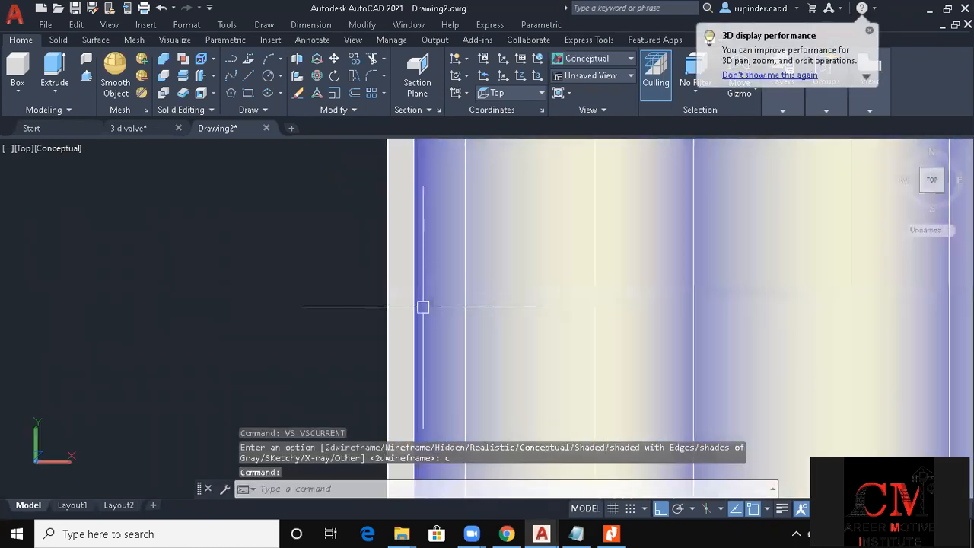
{"action": "key", "text": "Escape"}
{"action": "key", "text": "Escape"}
{"action": "scroll", "coordinate": [424, 307], "scroll_direction": "down", "scroll_amount": 3}
{"action": "left_click", "coordinate": [445, 361]}
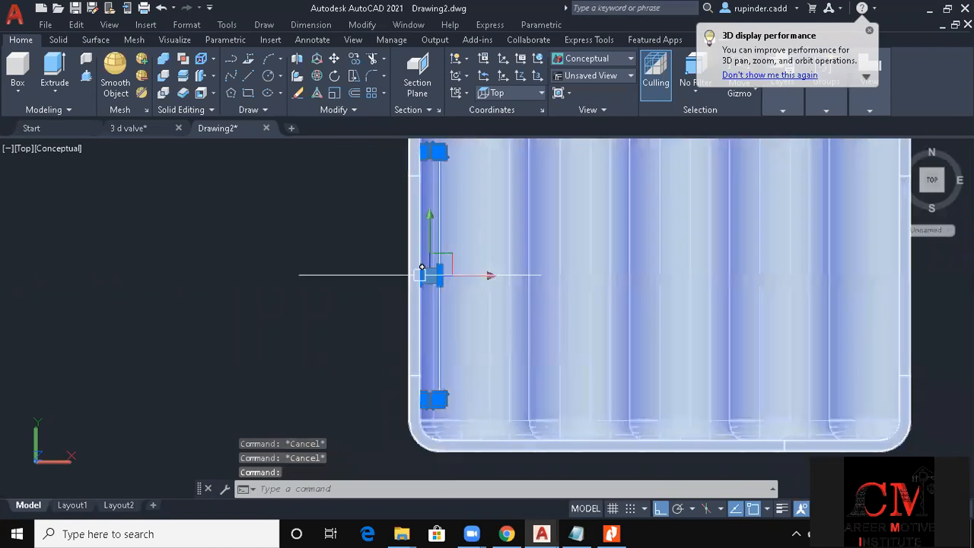
{"action": "scroll", "coordinate": [437, 320], "scroll_direction": "up", "scroll_amount": 3}
{"action": "key", "text": "Escape"}
{"action": "type", "text": "vs"}
{"action": "key", "text": "Return"}
{"action": "type", "text": "2"}
{"action": "key", "text": "Return"}
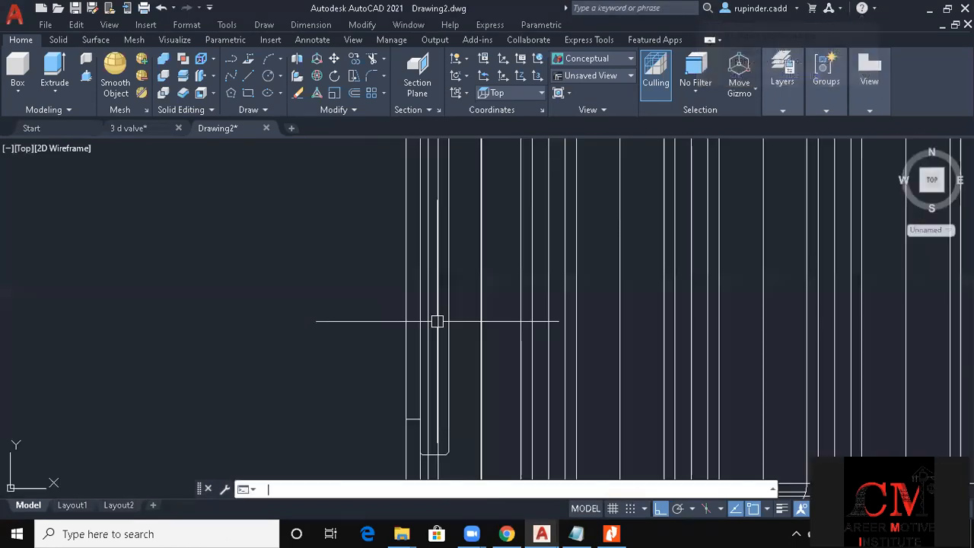
Move the slot 1 unit in negative X so its left edge aligns with the tray's outer edge
{"action": "key", "text": "Escape"}
{"action": "key", "text": "Escape"}
{"action": "key", "text": "Escape"}
{"action": "type", "text": "m"}
{"action": "key", "text": "Return"}
{"action": "left_click", "coordinate": [448, 321]}
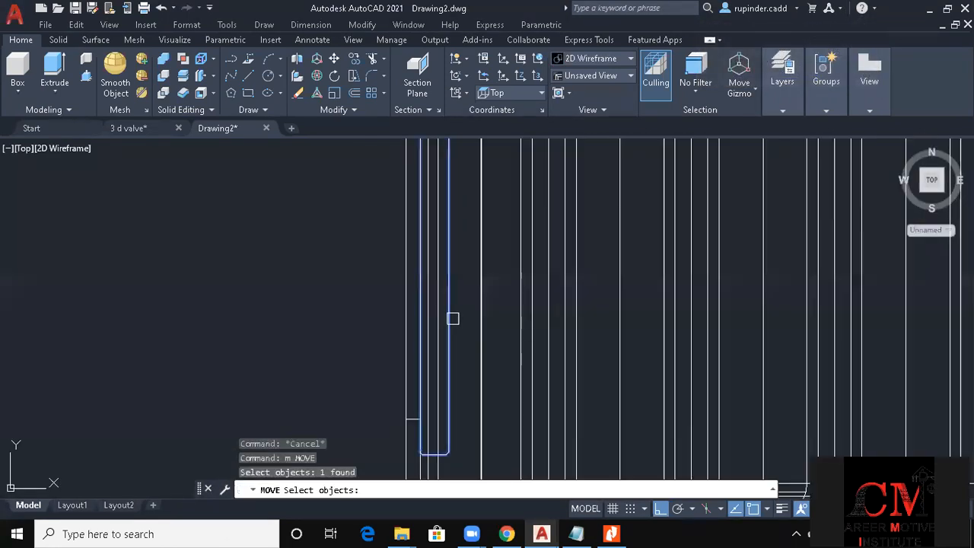
{"action": "key", "text": "Return"}
{"action": "left_click", "coordinate": [449, 319]}
{"action": "type", "text": "1"}
{"action": "key", "text": "Return"}
{"action": "key", "text": "Escape"}
{"action": "key", "text": "Escape"}
{"action": "key", "text": "Escape"}
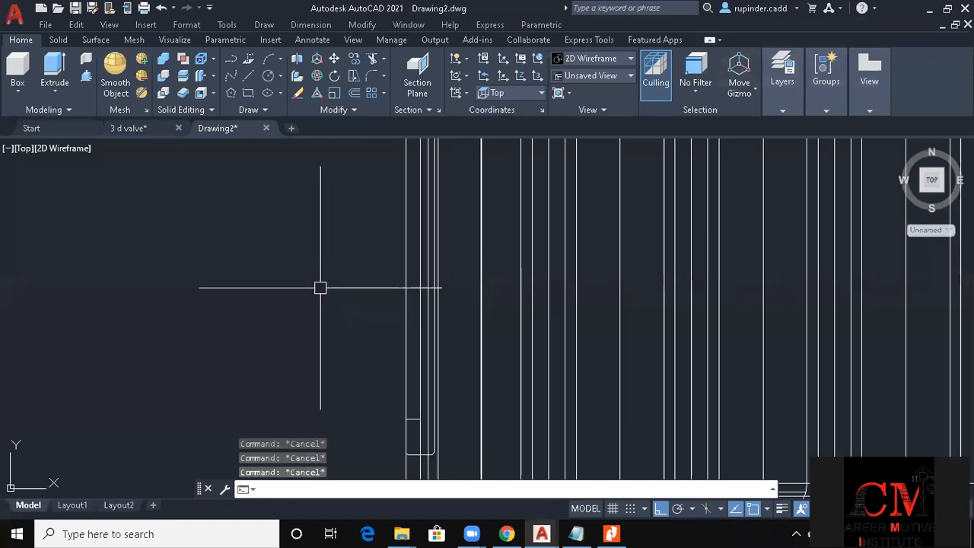
Move the slot 3.5 units in positive X from the tray's outer edge, following the Assignment 12 PDF dimension
{"action": "type", "text": "m"}
{"action": "key", "text": "Return"}
{"action": "left_click", "coordinate": [404, 394]}
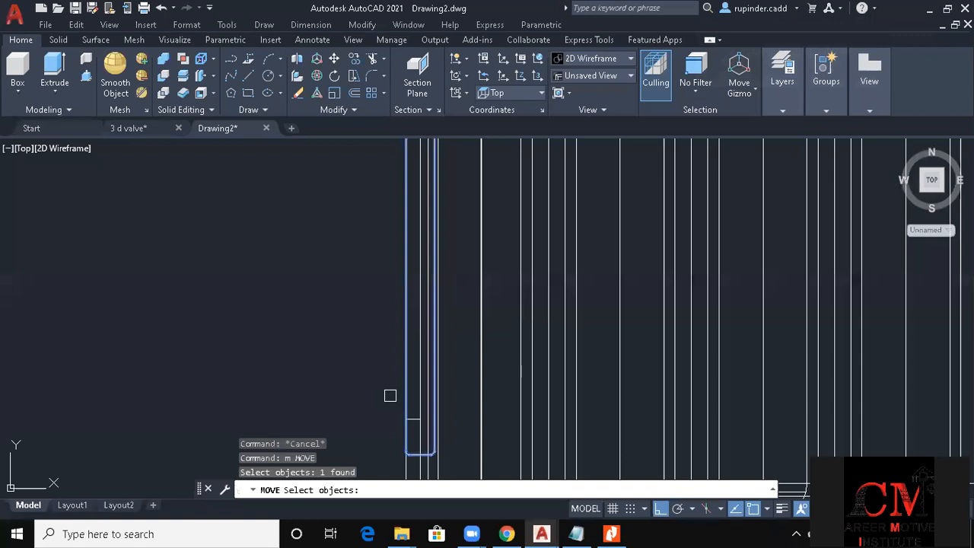
{"action": "key", "text": "Return"}
{"action": "left_click", "coordinate": [228, 278]}
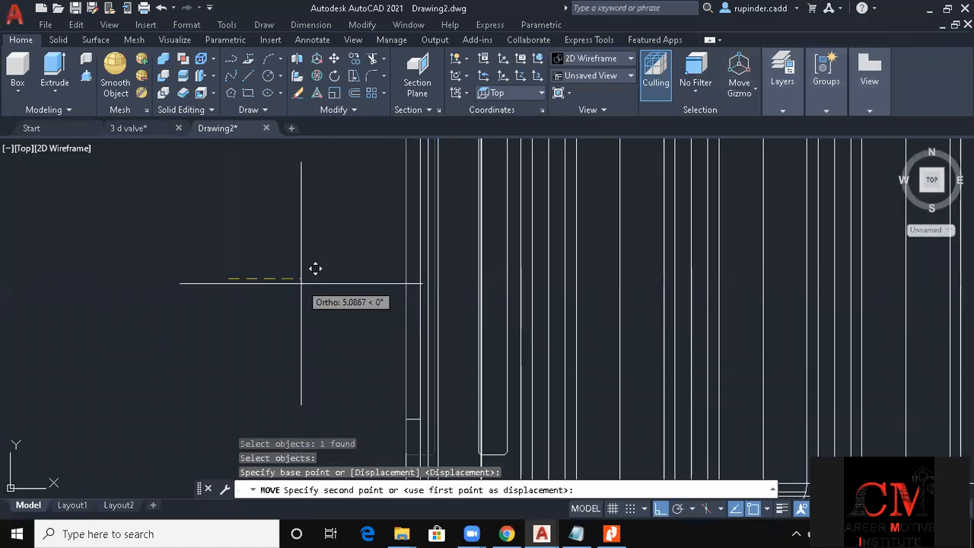
{"action": "left_click", "coordinate": [611, 533]}
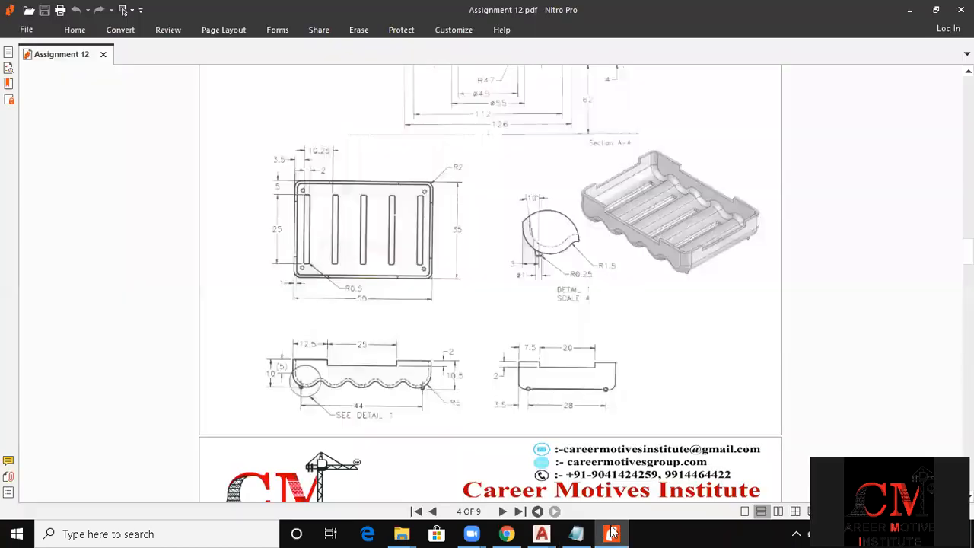
{"action": "left_click", "coordinate": [610, 532]}
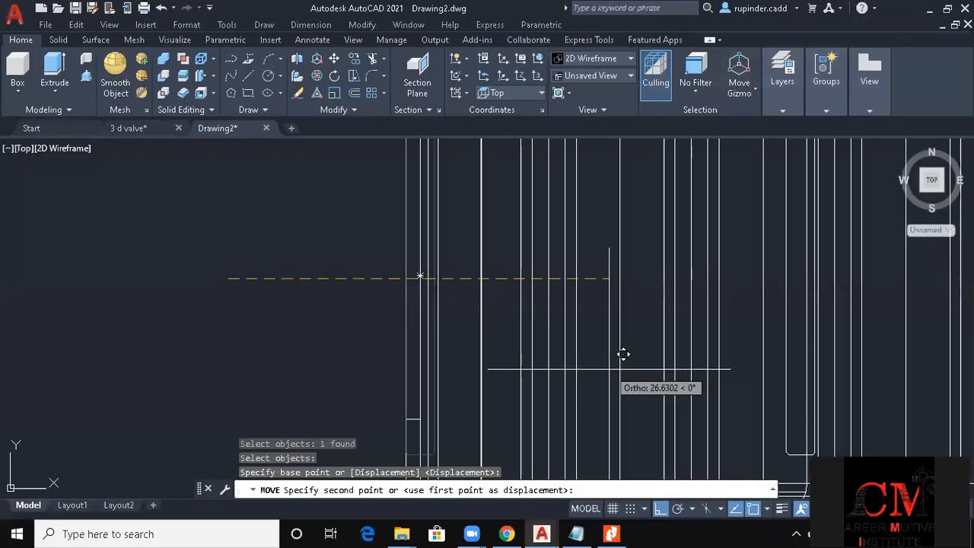
{"action": "type", "text": "3.5"}
{"action": "key", "text": "Return"}
{"action": "scroll", "coordinate": [604, 370], "scroll_direction": "down", "scroll_amount": 4}
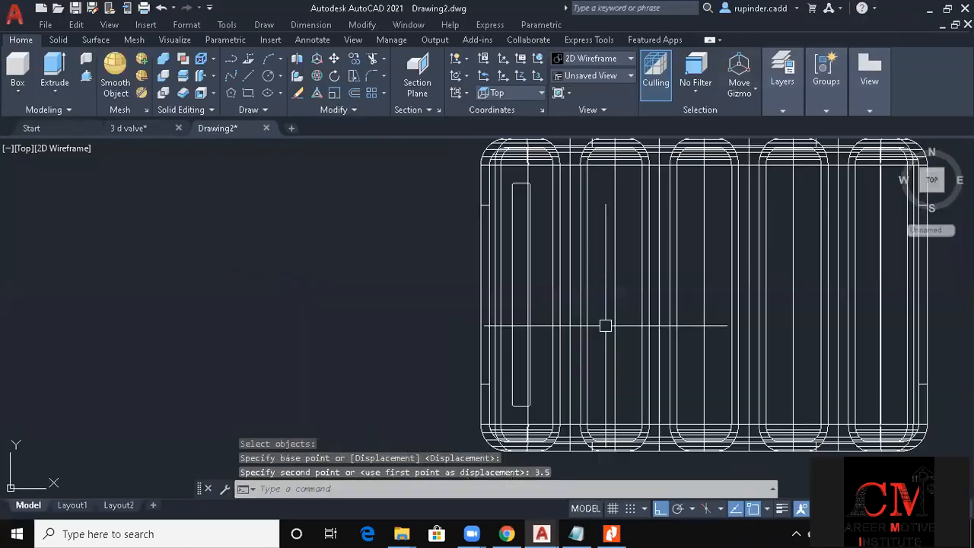
{"action": "scroll", "coordinate": [528, 328], "scroll_direction": "up", "scroll_amount": 2}
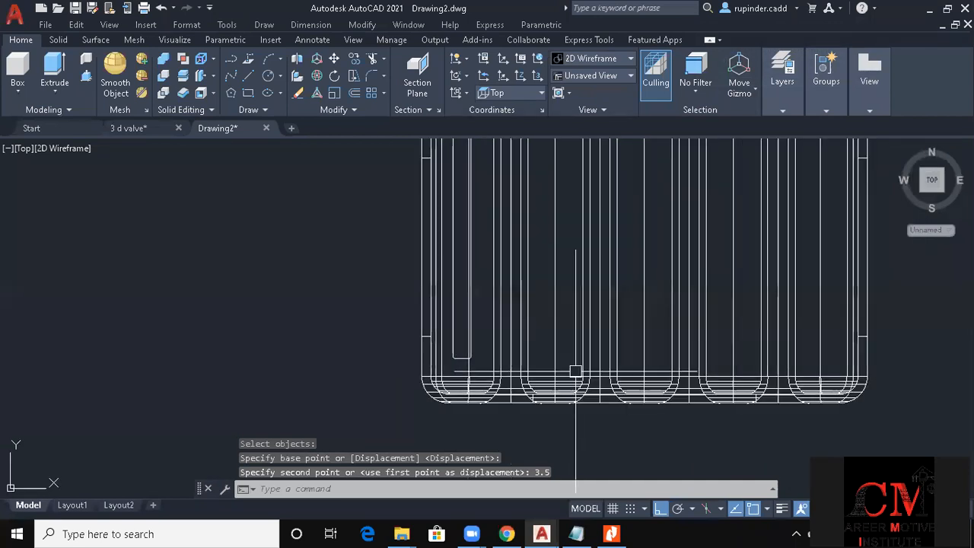
{"action": "key", "text": "Escape"}
{"action": "key", "text": "Escape"}
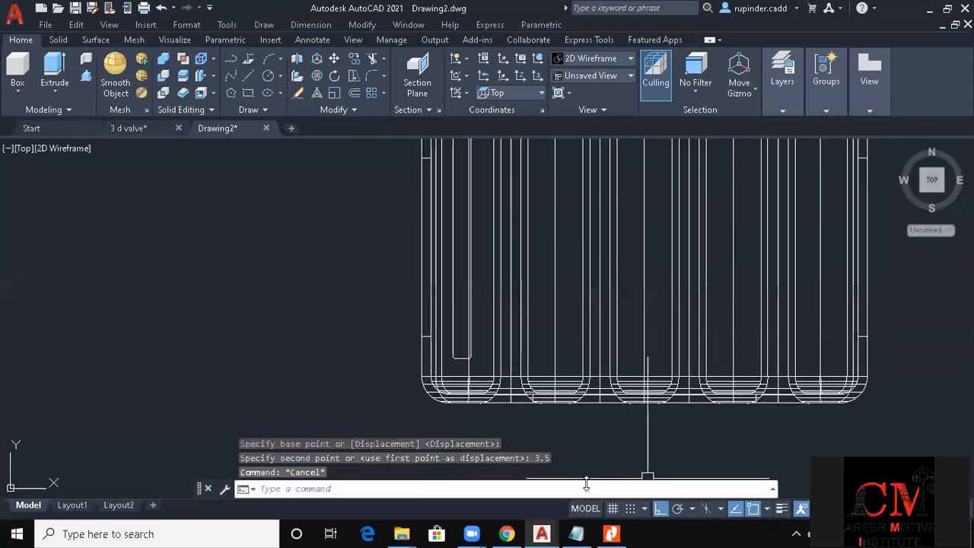
Copy the first slot along positive X at distances of 10.25, 20.5 and 30.75
{"action": "type", "text": "co"}
{"action": "key", "text": "Return"}
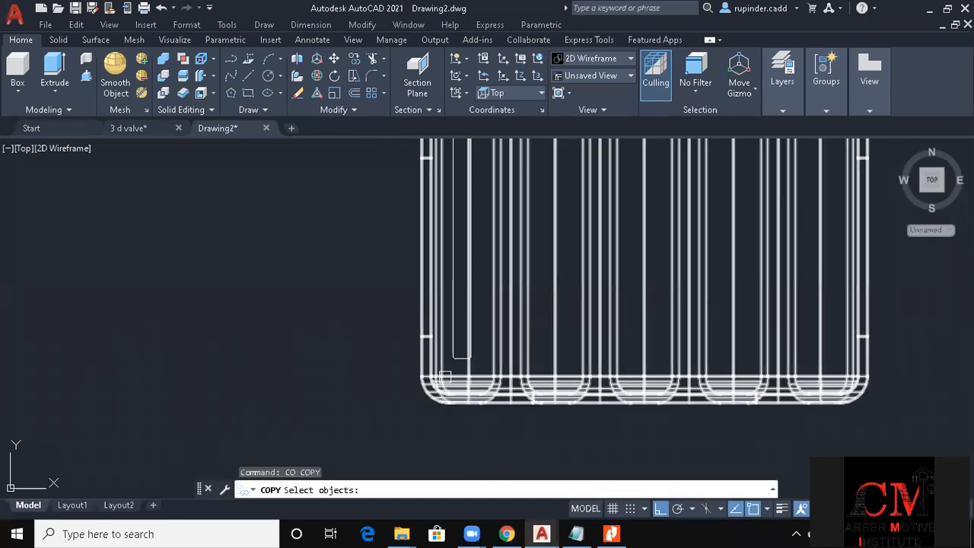
{"action": "left_click", "coordinate": [454, 354]}
{"action": "key", "text": "Return"}
{"action": "left_click", "coordinate": [297, 292]}
{"action": "type", "text": "10.25"}
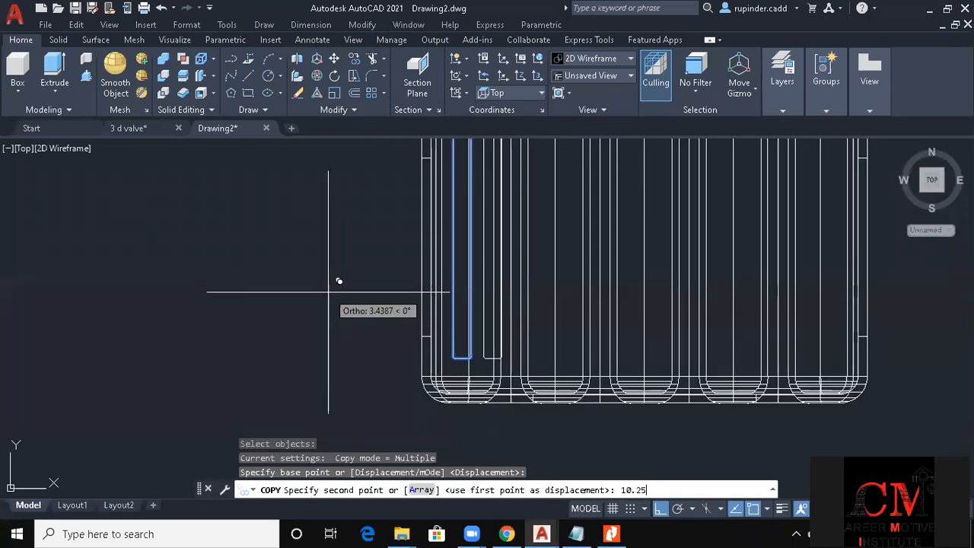
{"action": "key", "text": "Return"}
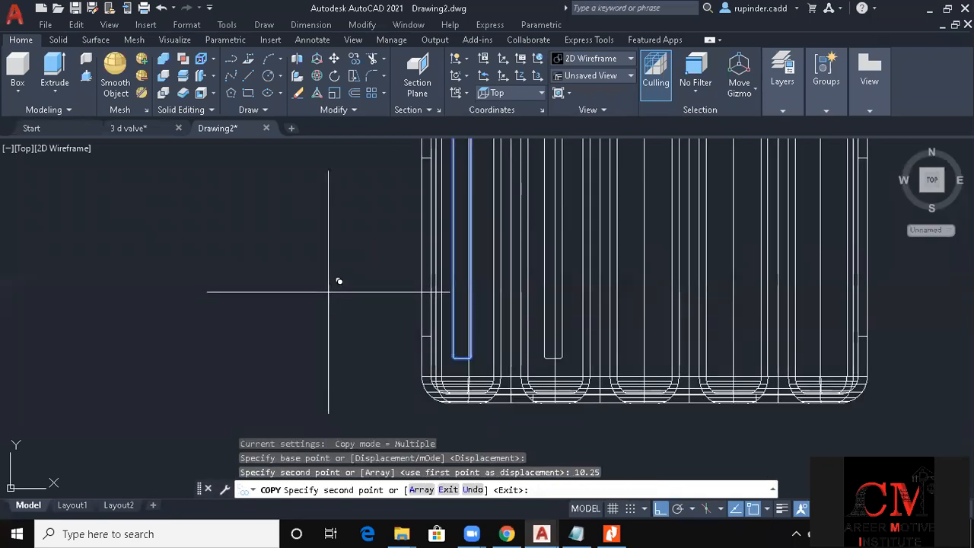
{"action": "type", "text": "20."}
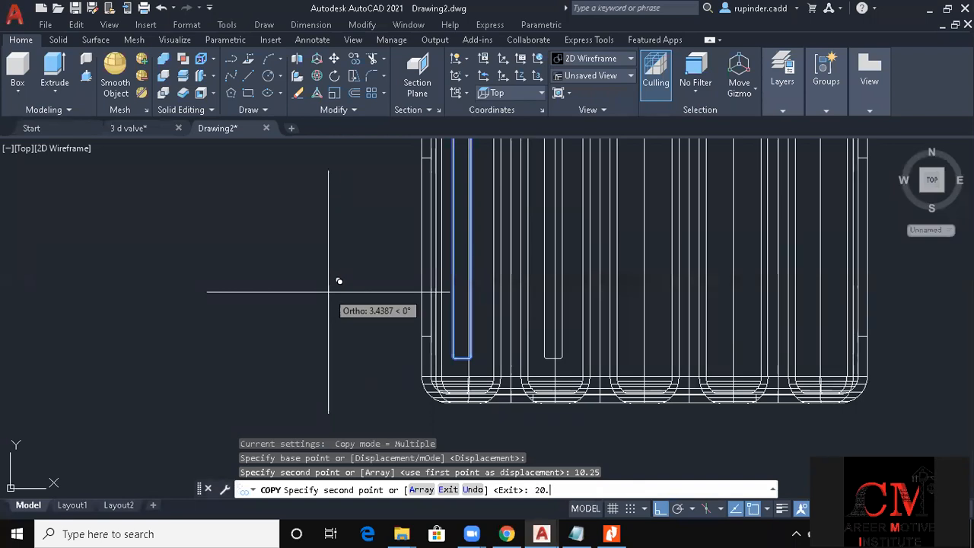
{"action": "type", "text": "5"}
{"action": "key", "text": "Return"}
{"action": "type", "text": "30.75"}
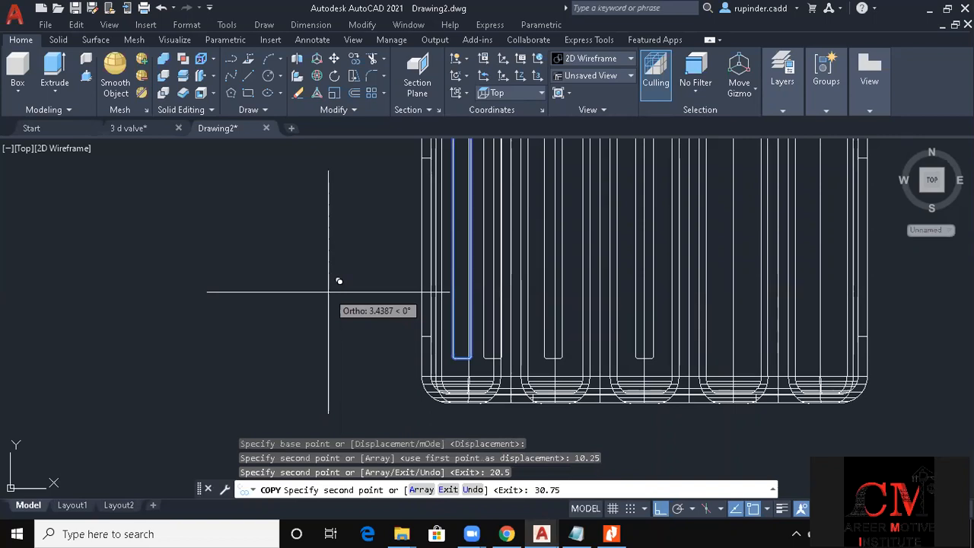
{"action": "key", "text": "Return"}
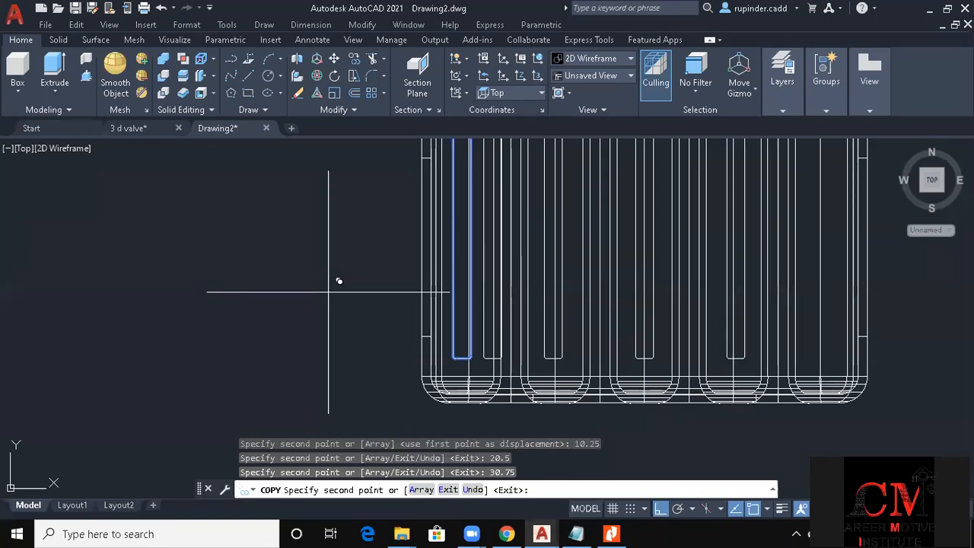
{"action": "key", "text": "Escape"}
{"action": "key", "text": "Escape"}
{"action": "key", "text": "Escape"}
Mirror the first slot about the tray's vertical centre line to create the fifth slot, keeping the original
{"action": "type", "text": "MI"}
{"action": "key", "text": "Return"}
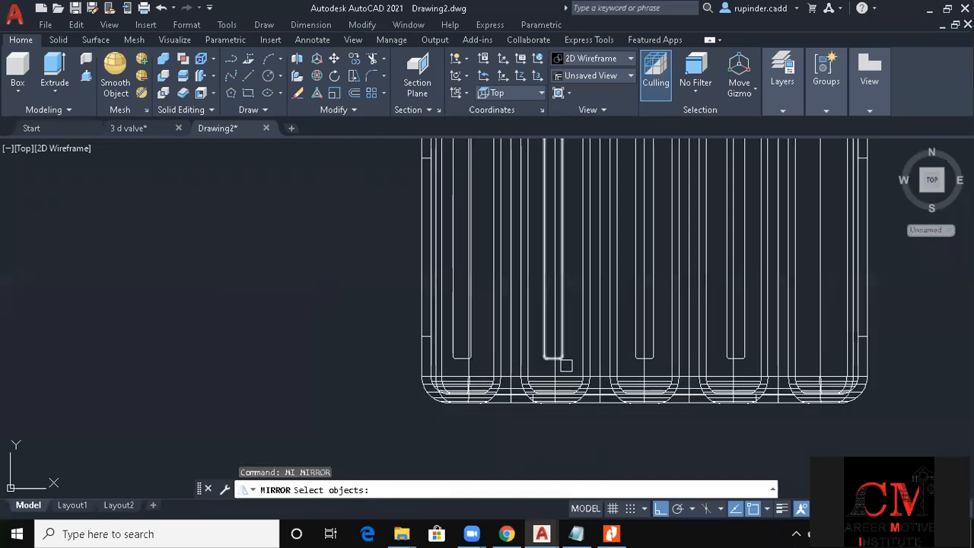
{"action": "left_click", "coordinate": [454, 335]}
{"action": "middle_click_drag", "start_coordinate": [617, 458], "coordinate": [588, 403]}
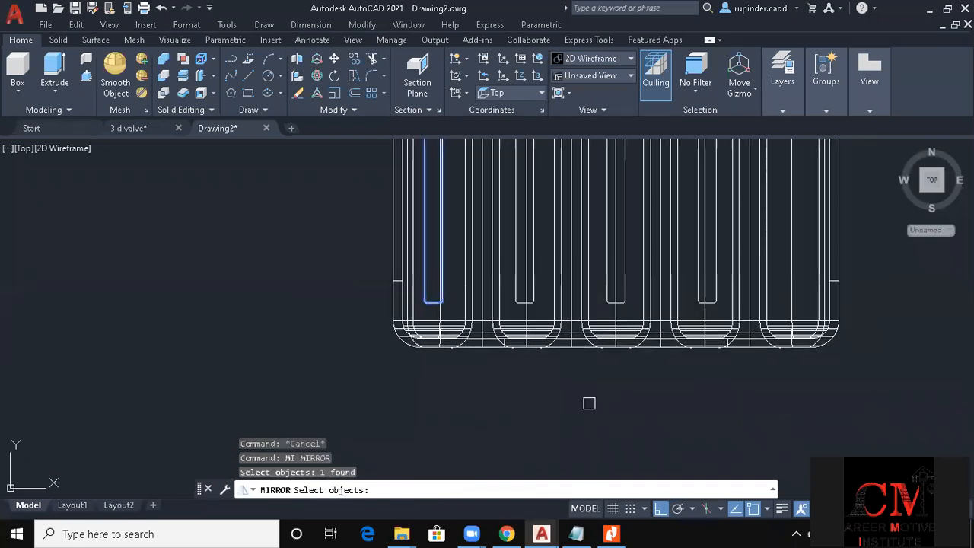
{"action": "key", "text": "Return"}
{"action": "left_click", "coordinate": [616, 346]}
{"action": "left_click", "coordinate": [616, 449]}
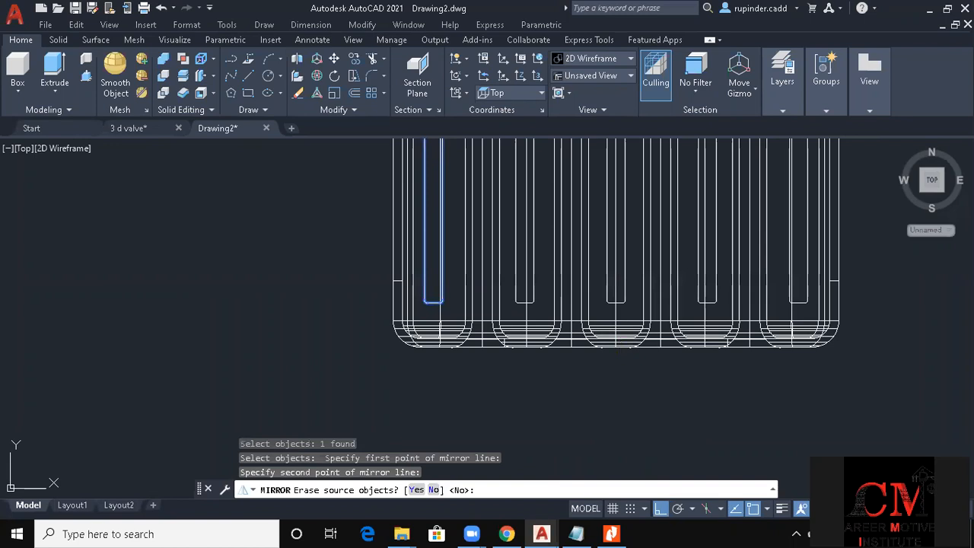
{"action": "key", "text": "Escape"}
{"action": "key", "text": "Escape"}
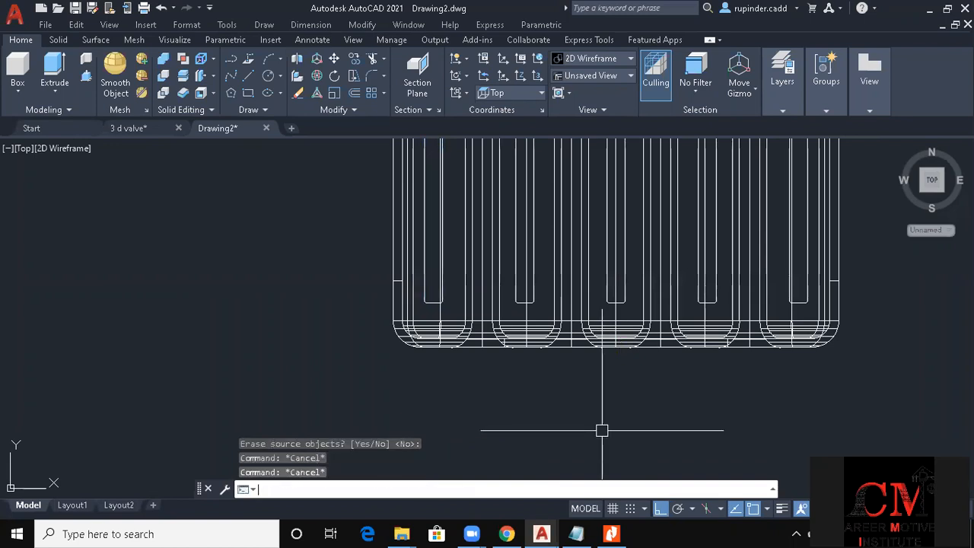
{"action": "key", "text": "Escape"}
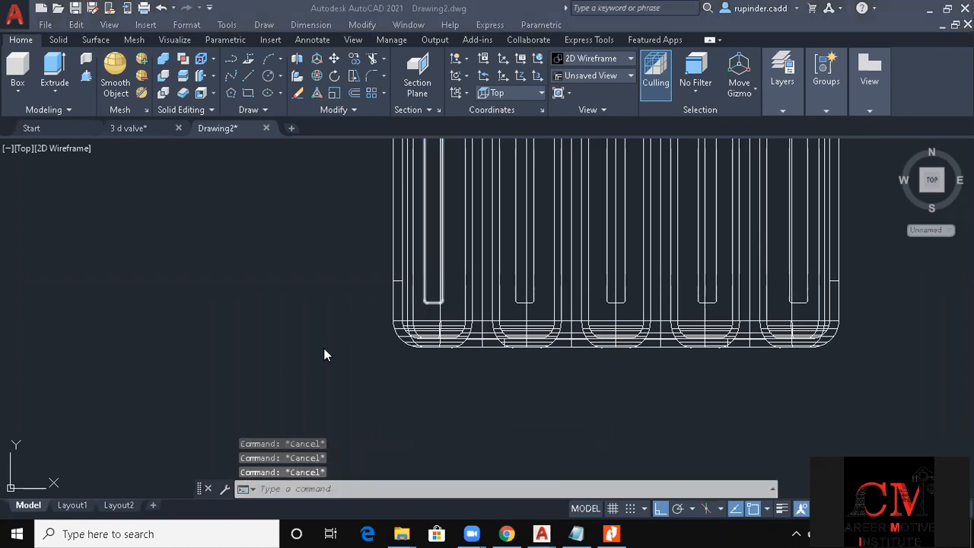
Switch to the SW Isometric view and extrude all five slot rectangles upward well above the tray rim
{"action": "left_click", "coordinate": [254, 339]}
{"action": "key", "text": "Escape"}
{"action": "left_click", "coordinate": [109, 24]}
{"action": "mouse_move", "coordinate": [145, 261]}
{"action": "left_click", "coordinate": [320, 412]}
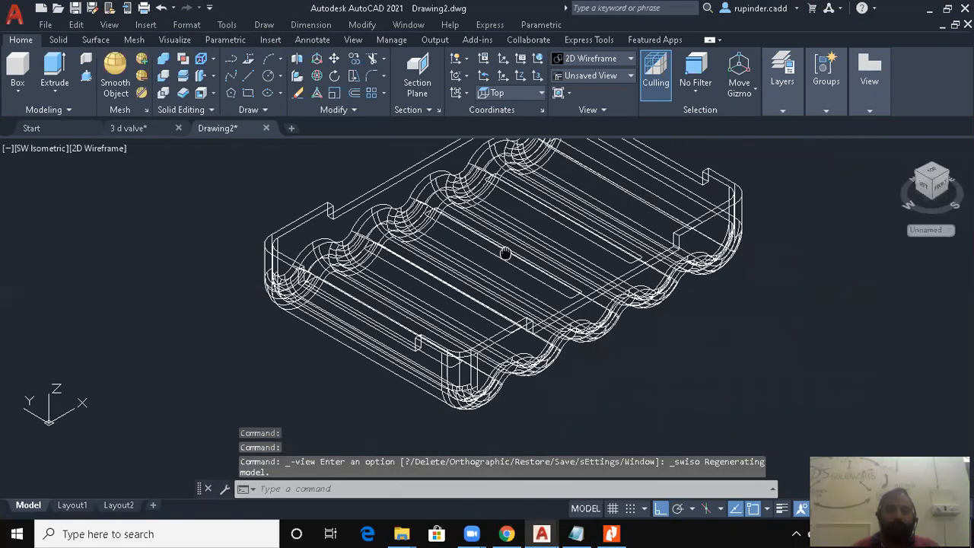
{"action": "middle_click_drag", "start_coordinate": [505, 253], "coordinate": [505, 238]}
{"action": "type", "text": "EXT"}
{"action": "key", "text": "Return"}
{"action": "left_click", "coordinate": [622, 233]}
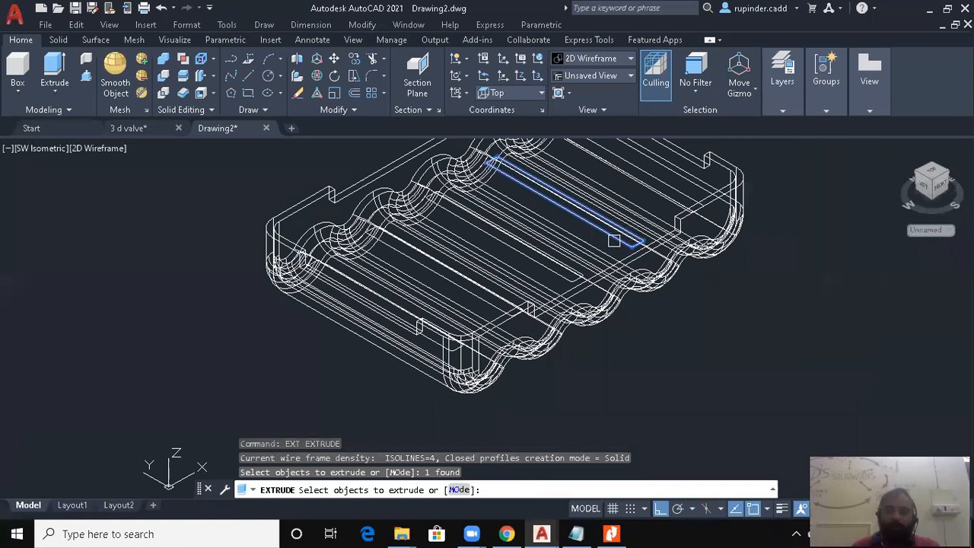
{"action": "left_click", "coordinate": [658, 194]}
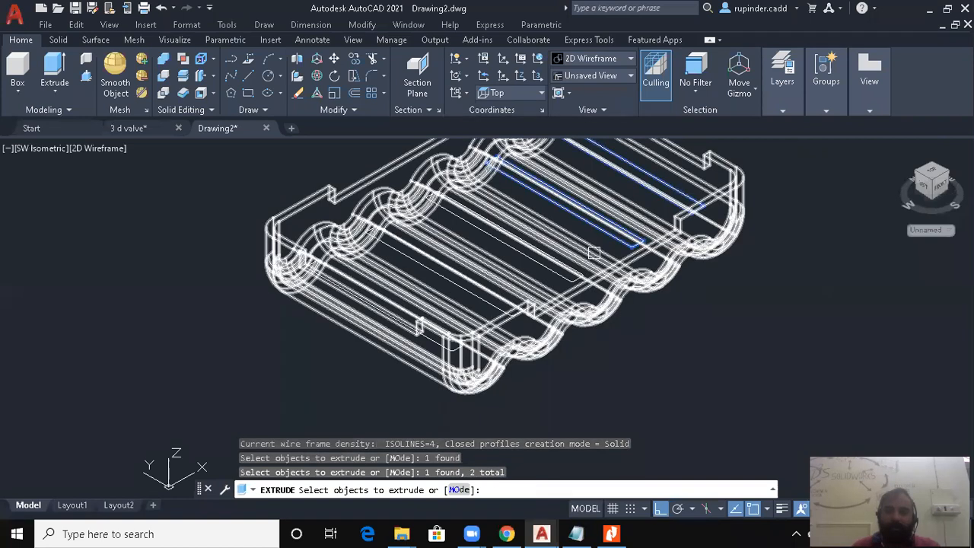
{"action": "left_click", "coordinate": [576, 271]}
{"action": "left_click", "coordinate": [491, 296]}
{"action": "left_click", "coordinate": [435, 342]}
{"action": "key", "text": "Return"}
{"action": "scroll", "coordinate": [730, 326], "scroll_direction": "down", "scroll_amount": 4}
{"action": "middle_click_drag", "start_coordinate": [730, 326], "coordinate": [736, 321]}
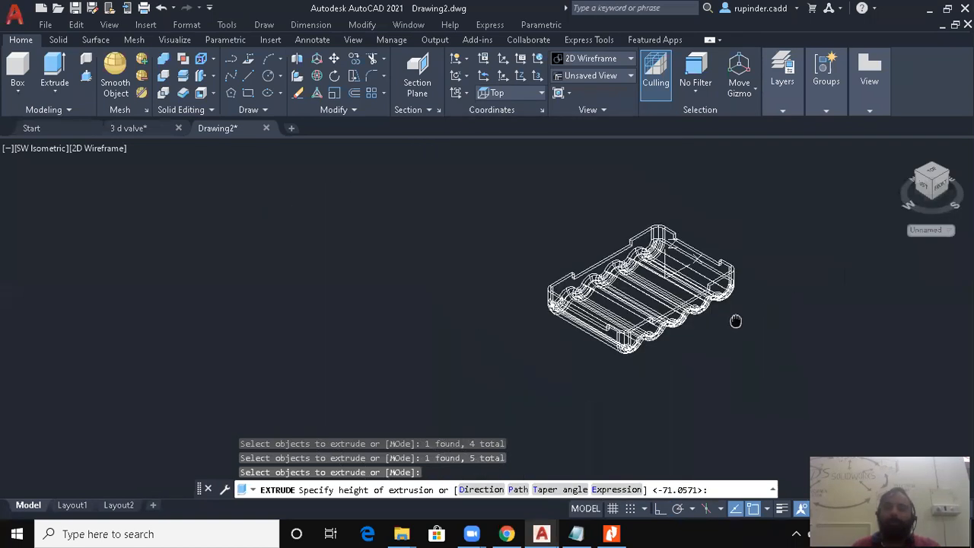
{"action": "key", "text": "Escape"}
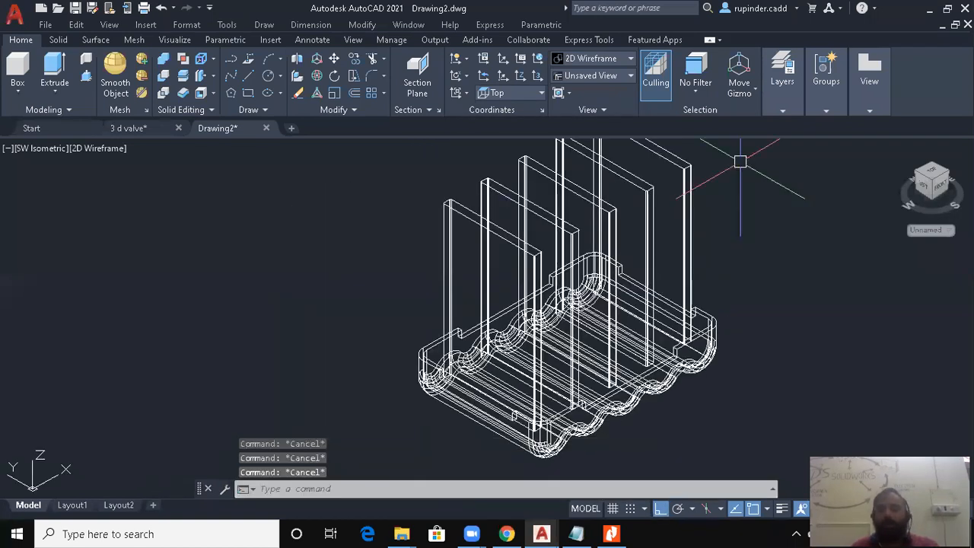
Move all five extruded slot solids down about 17 units along Z so they pass through the tray floor
{"action": "type", "text": "m"}
{"action": "key", "text": "Return"}
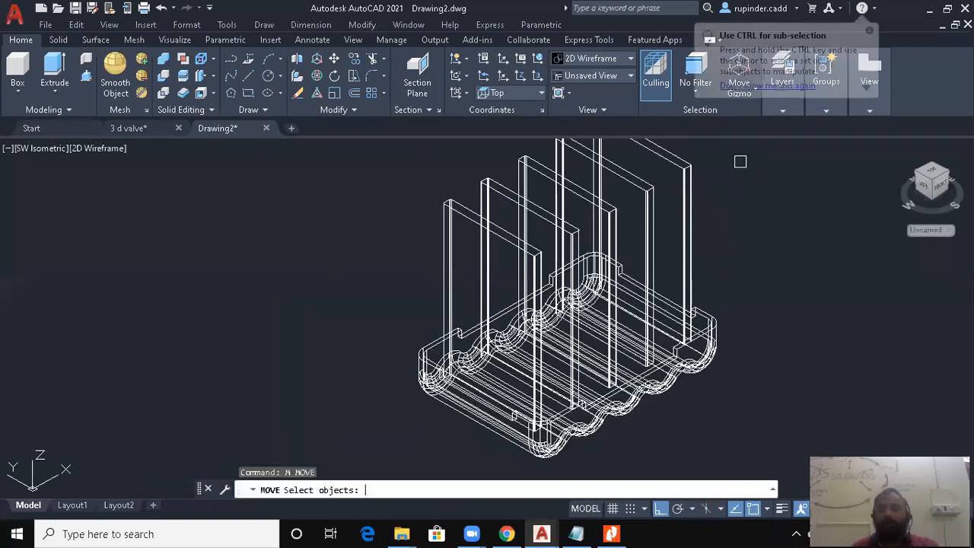
{"action": "left_click", "coordinate": [717, 209]}
{"action": "left_click", "coordinate": [601, 220]}
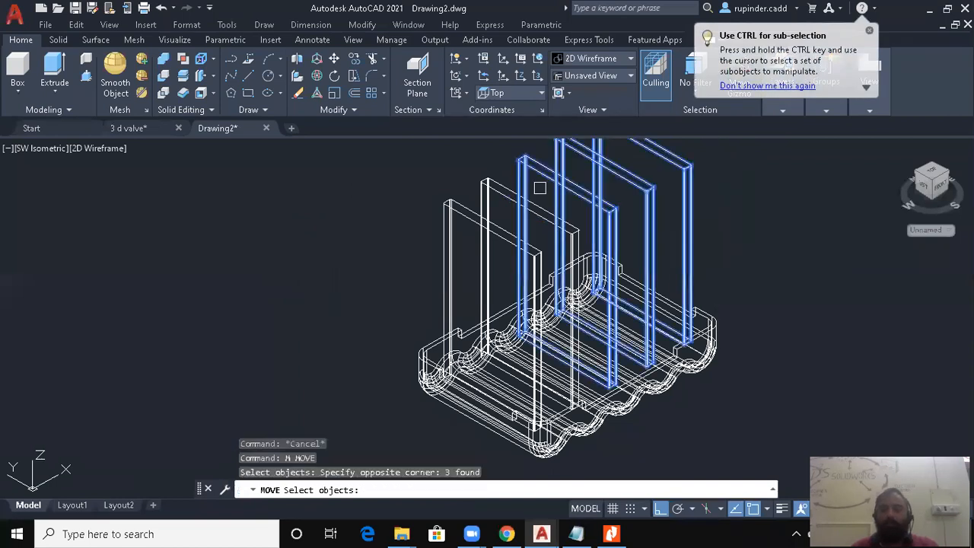
{"action": "left_click", "coordinate": [493, 221]}
{"action": "left_click", "coordinate": [509, 193]}
{"action": "key", "text": "Return"}
{"action": "left_click", "coordinate": [334, 211]}
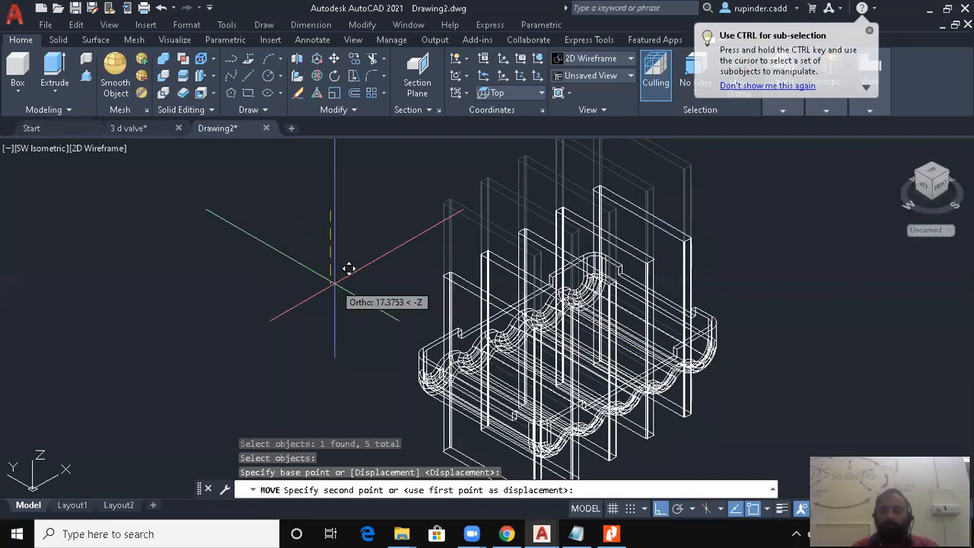
{"action": "left_click", "coordinate": [334, 286]}
{"action": "key", "text": "Escape"}
{"action": "key", "text": "Escape"}
{"action": "key", "text": "Escape"}
Subtract the five slot solids from the tray
{"action": "type", "text": "su"}
{"action": "key", "text": "Return"}
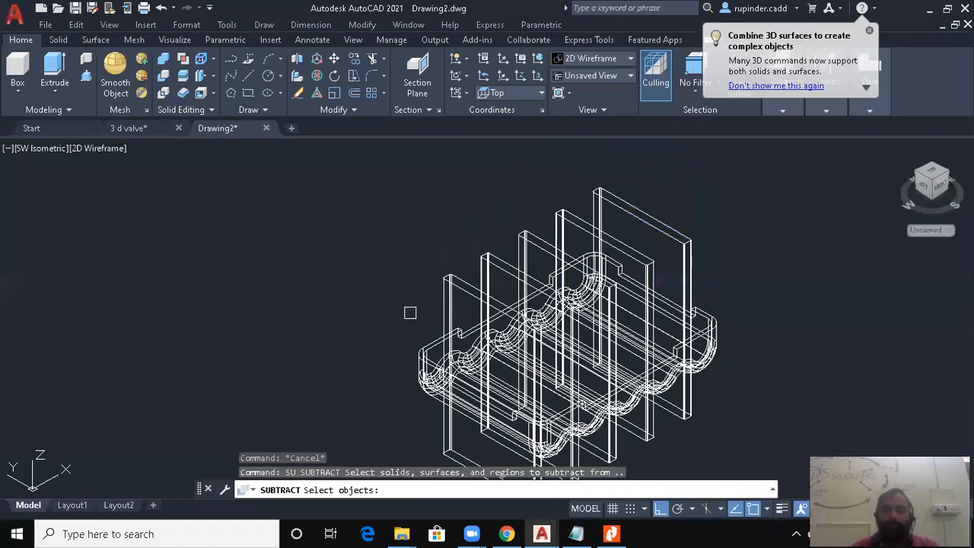
{"action": "left_click", "coordinate": [449, 336]}
{"action": "middle_click_drag", "start_coordinate": [669, 449], "coordinate": [623, 319]}
{"action": "key", "text": "Return"}
{"action": "left_click", "coordinate": [737, 426]}
{"action": "left_click", "coordinate": [445, 234]}
{"action": "key", "text": "Return"}
{"action": "key", "text": "Escape"}
{"action": "key", "text": "Escape"}
{"action": "key", "text": "Escape"}
Set the visual style to Conceptual and orbit around the tray to inspect the floor slots
{"action": "type", "text": "v"}
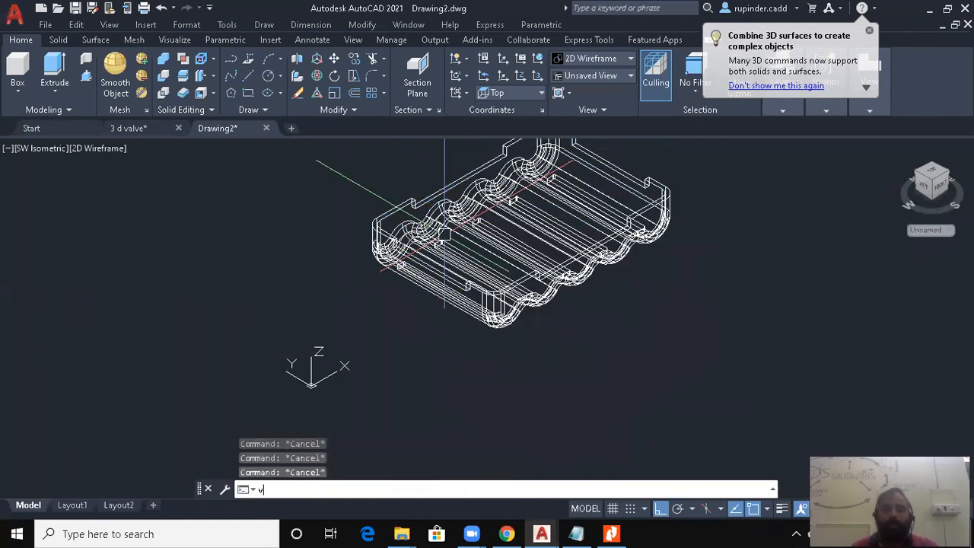
{"action": "type", "text": "s"}
{"action": "key", "text": "Return"}
{"action": "type", "text": "c"}
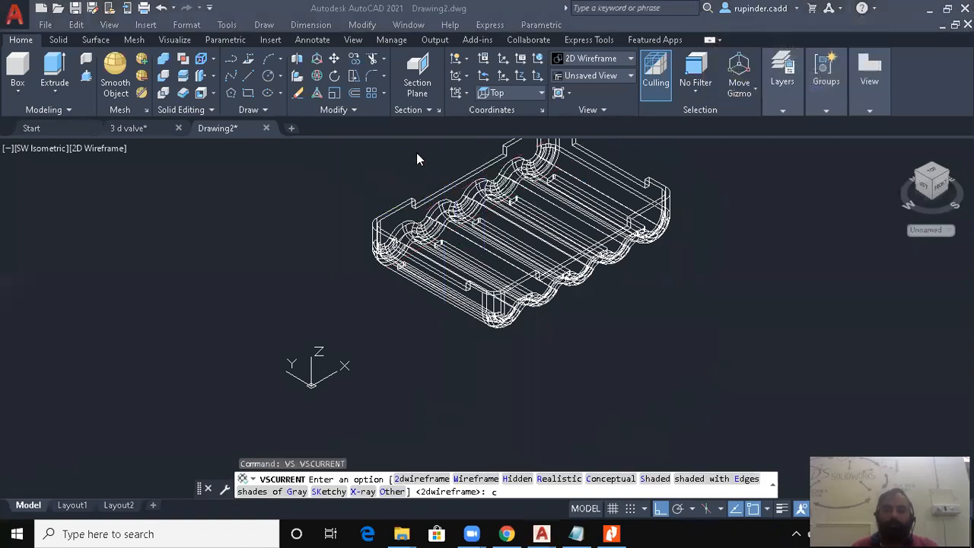
{"action": "left_click", "coordinate": [621, 383]}
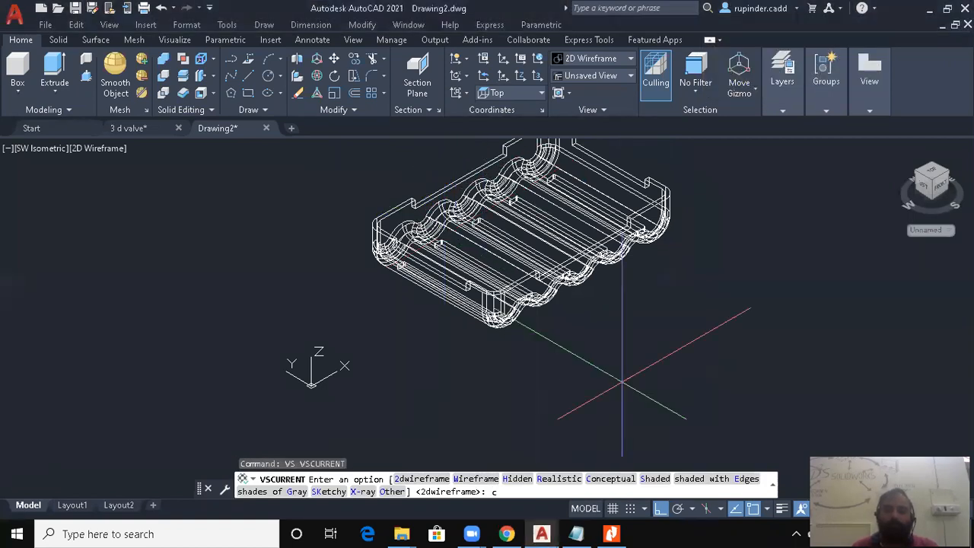
{"action": "key", "text": "Escape"}
{"action": "key", "text": "Escape"}
{"action": "type", "text": "vs"}
{"action": "key", "text": "Return"}
{"action": "type", "text": "cc"}
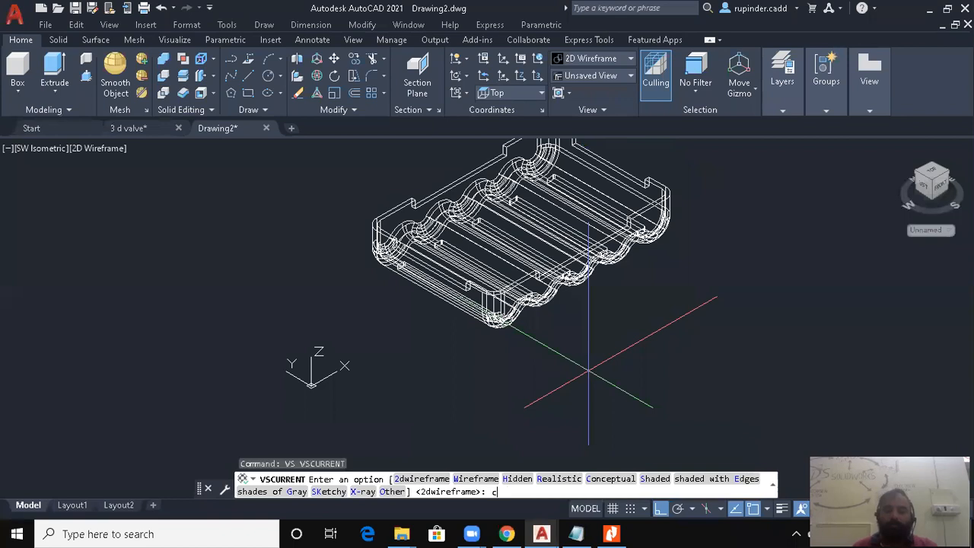
{"action": "key", "text": "Return"}
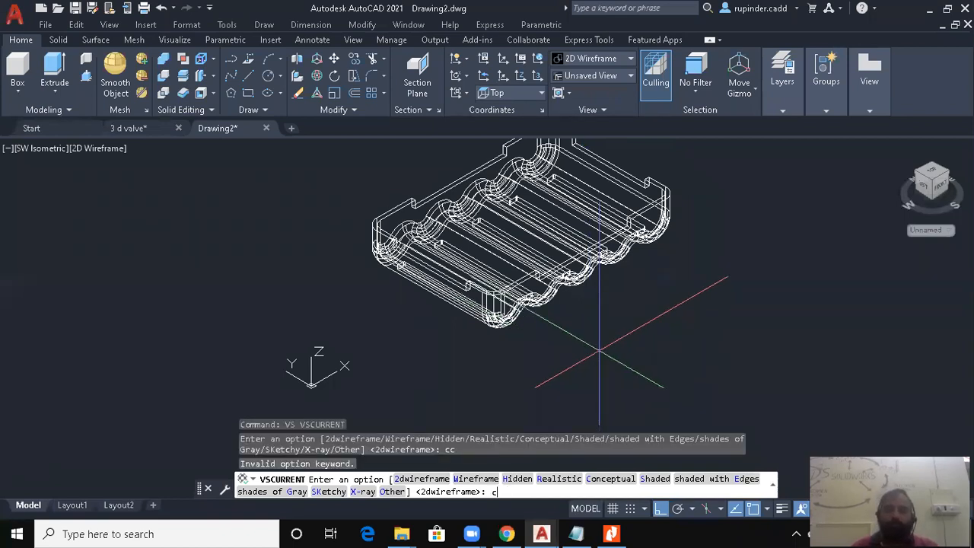
{"action": "type", "text": "c"}
{"action": "key", "text": "Return"}
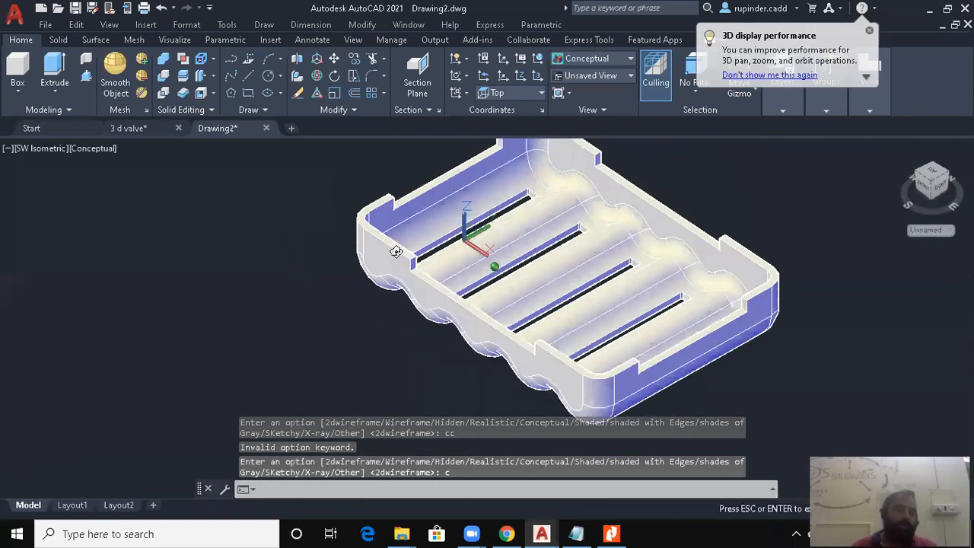
{"action": "middle_click_drag", "start_coordinate": [506, 238], "coordinate": [611, 468], "text": "shift"}
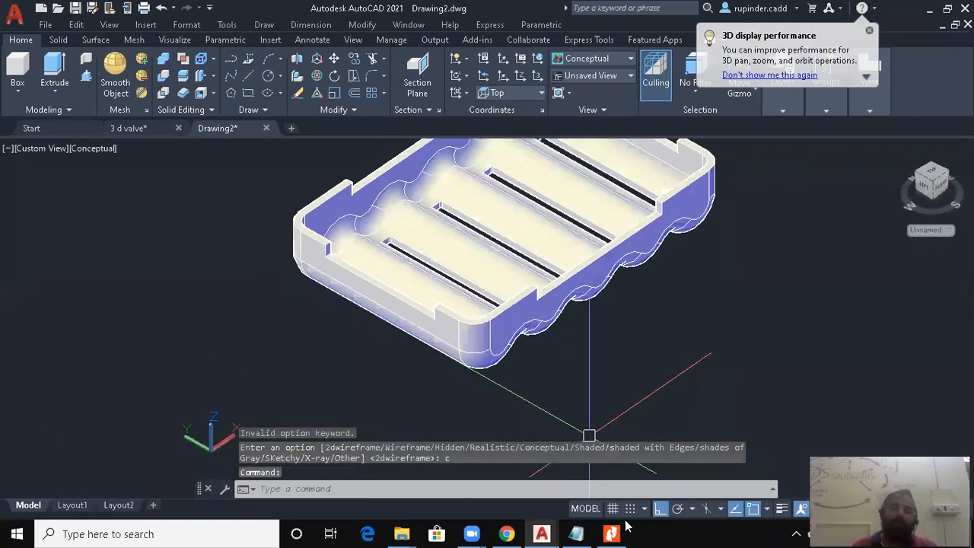
Consult the Assignment 12 PDF in Nitro Pro, examining the flanged pipe elbow drawing on page 5, and return to AutoCAD
{"action": "left_click", "coordinate": [611, 534]}
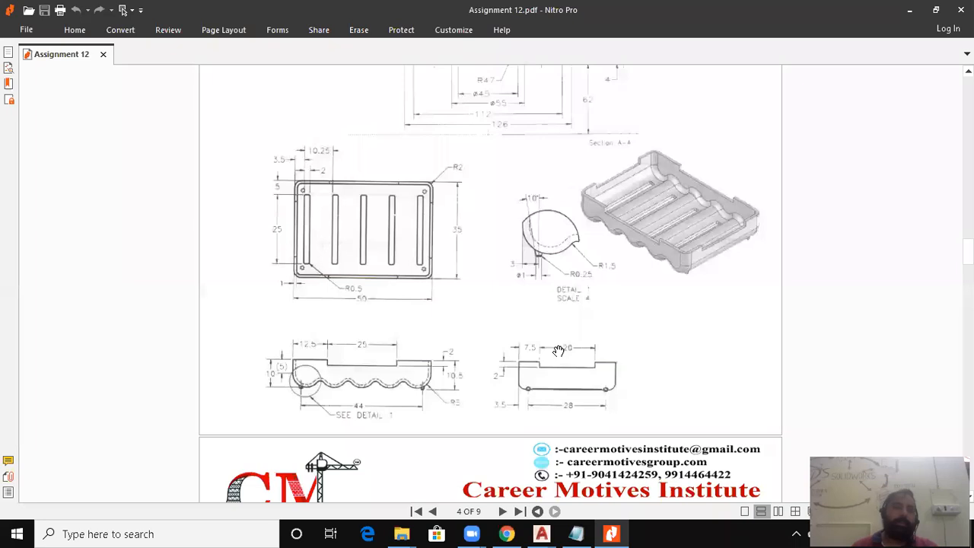
{"action": "scroll", "coordinate": [548, 348], "scroll_direction": "down", "scroll_amount": 5}
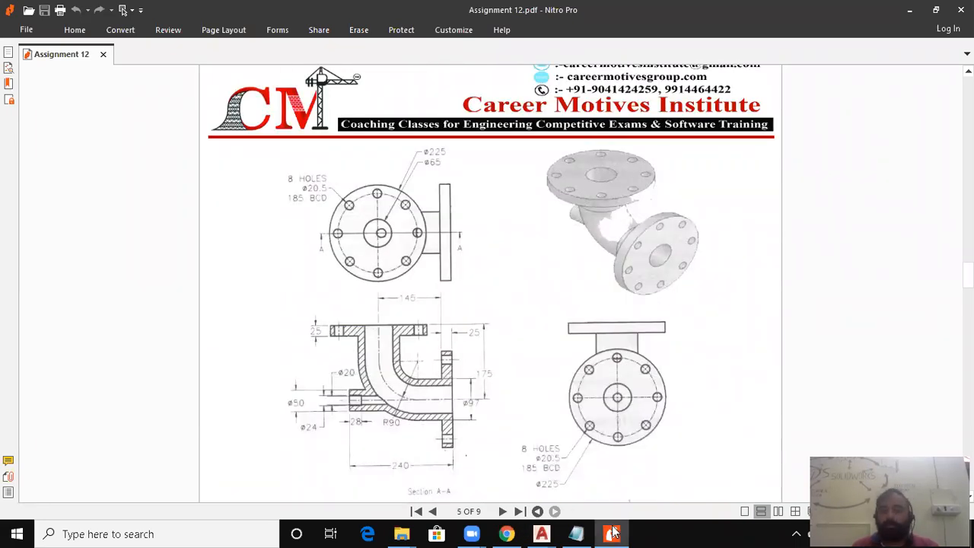
{"action": "left_click", "coordinate": [542, 533]}
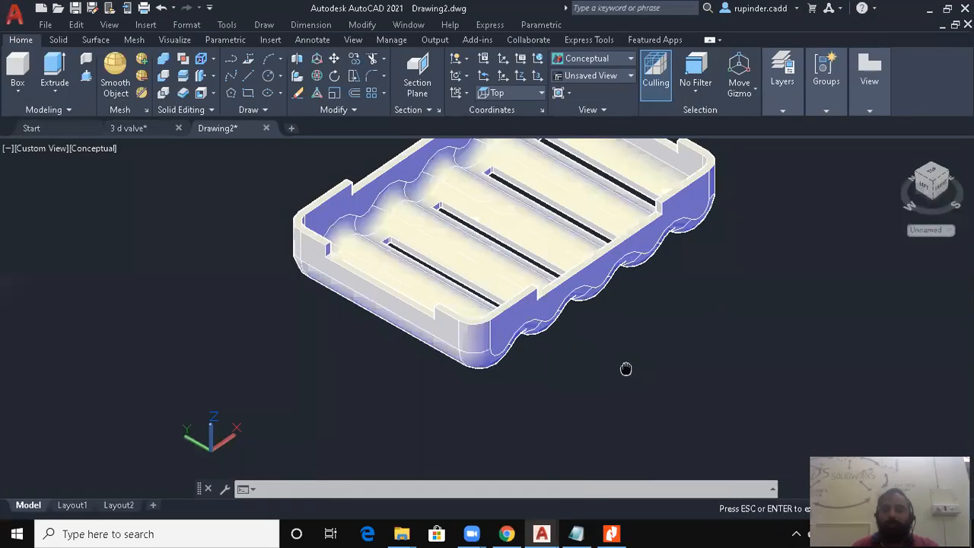
Switch the tray drawing to the Front view
{"action": "key", "text": "Escape"}
{"action": "scroll", "coordinate": [454, 355], "scroll_direction": "down", "scroll_amount": 5}
{"action": "key", "text": "Escape"}
{"action": "key", "text": "Escape"}
{"action": "key", "text": "alt+v"}
{"action": "key", "text": "3"}
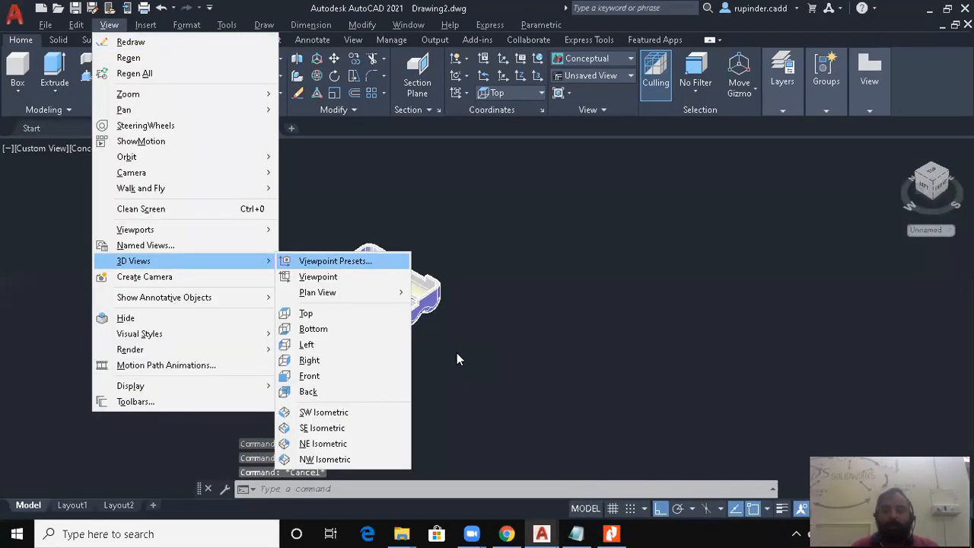
{"action": "key", "text": "f"}
{"action": "key", "text": "Escape"}
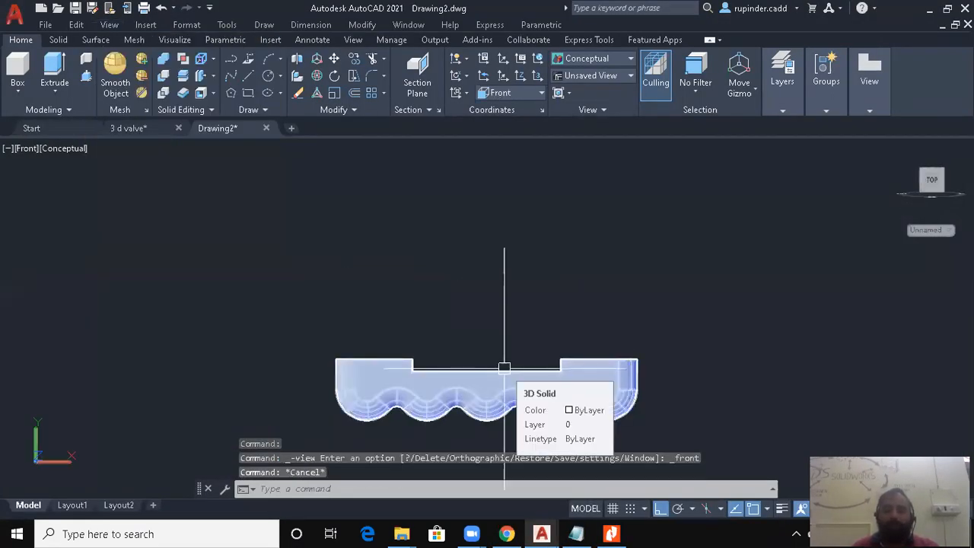
Set the visual style to 2D Wireframe and make empty space beside the tray available for the elbow sketch
{"action": "type", "text": "vs"}
{"action": "key", "text": "Return"}
{"action": "type", "text": "2"}
{"action": "key", "text": "Return"}
{"action": "scroll", "coordinate": [520, 353], "scroll_direction": "down", "scroll_amount": 5}
{"action": "middle_click_drag", "start_coordinate": [674, 350], "coordinate": [466, 335]}
{"action": "key", "text": "Escape"}
{"action": "key", "text": "Escape"}
{"action": "key", "text": "Escape"}
{"action": "middle_click_drag", "start_coordinate": [555, 345], "coordinate": [537, 337]}
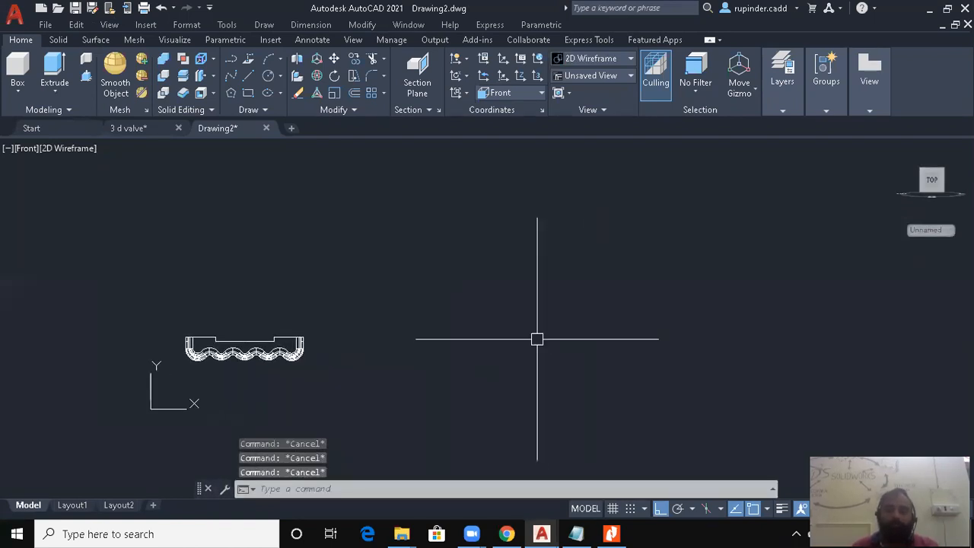
Draw a circle of radius 90 in the empty space beside the tray
{"action": "type", "text": "c"}
{"action": "key", "text": "Return"}
{"action": "middle_click_drag", "start_coordinate": [604, 342], "coordinate": [499, 339]}
{"action": "left_click", "coordinate": [572, 321]}
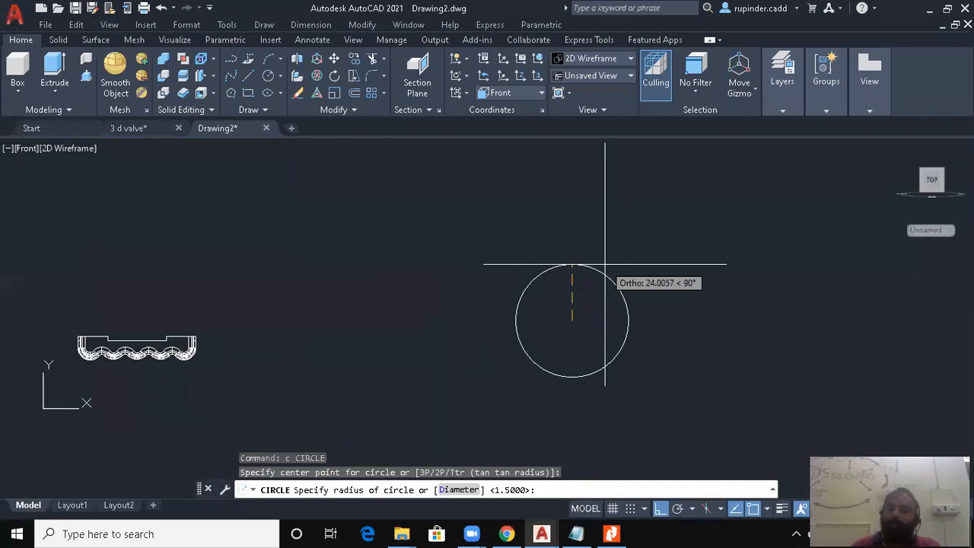
{"action": "type", "text": "90"}
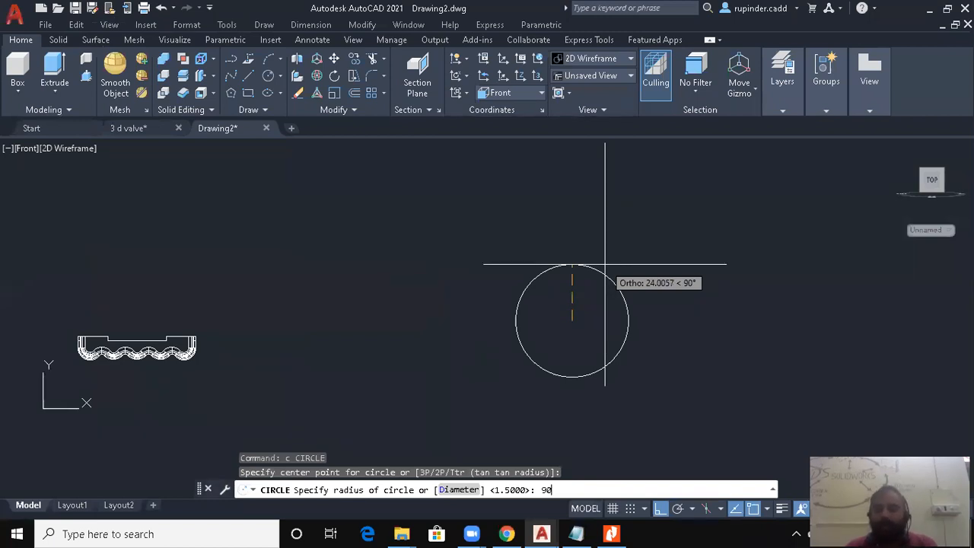
{"action": "key", "text": "Return"}
{"action": "key", "text": "Escape"}
{"action": "key", "text": "Escape"}
{"action": "key", "text": "Escape"}
Draw a 145-unit horizontal line in positive X from the circle's bottom quadrant
{"action": "type", "text": "1"}
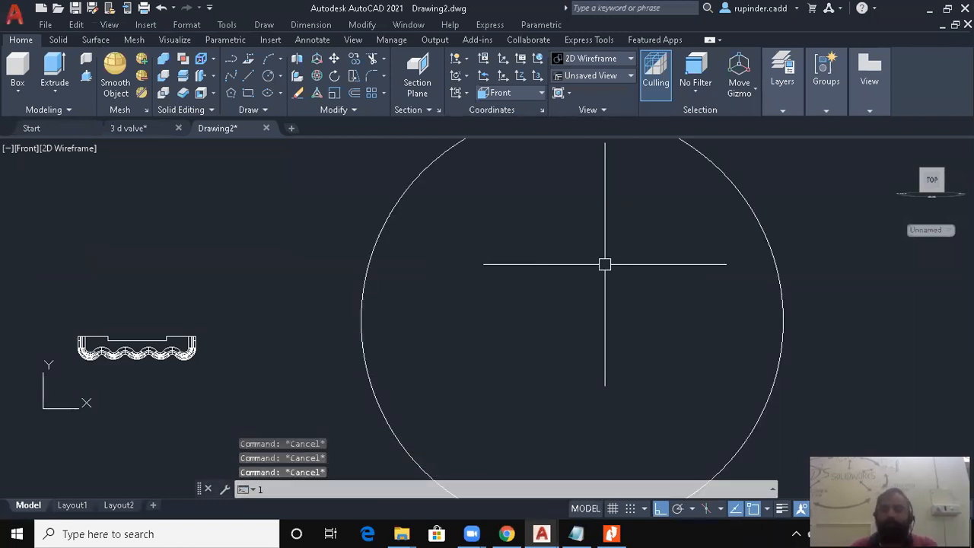
{"action": "key", "text": "Return"}
{"action": "scroll", "coordinate": [604, 264], "scroll_direction": "down", "scroll_amount": 4}
{"action": "left_click", "coordinate": [511, 267]}
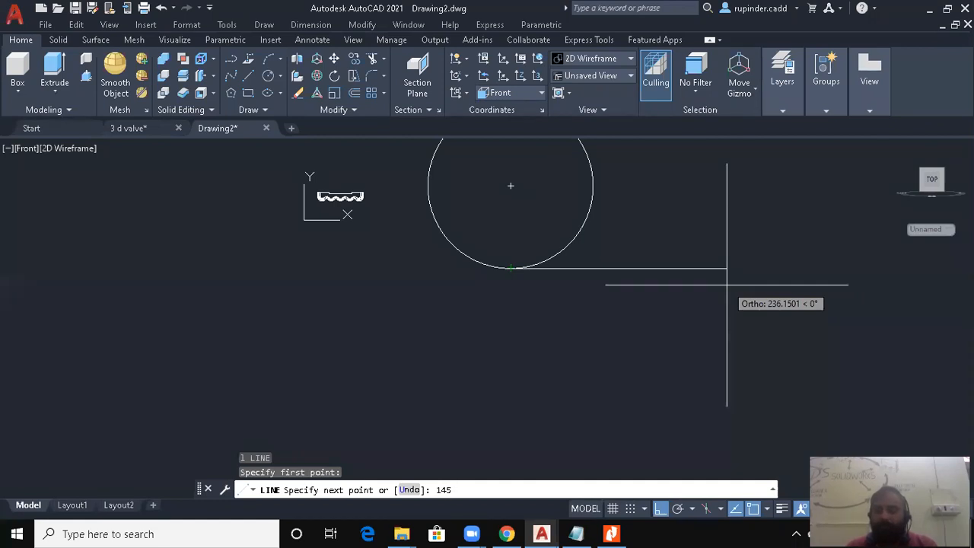
{"action": "type", "text": "145"}
{"action": "key", "text": "Return"}
{"action": "key", "text": "Return"}
Draw a 175-unit vertical line upward from the circle's left quadrant
{"action": "key", "text": "Return"}
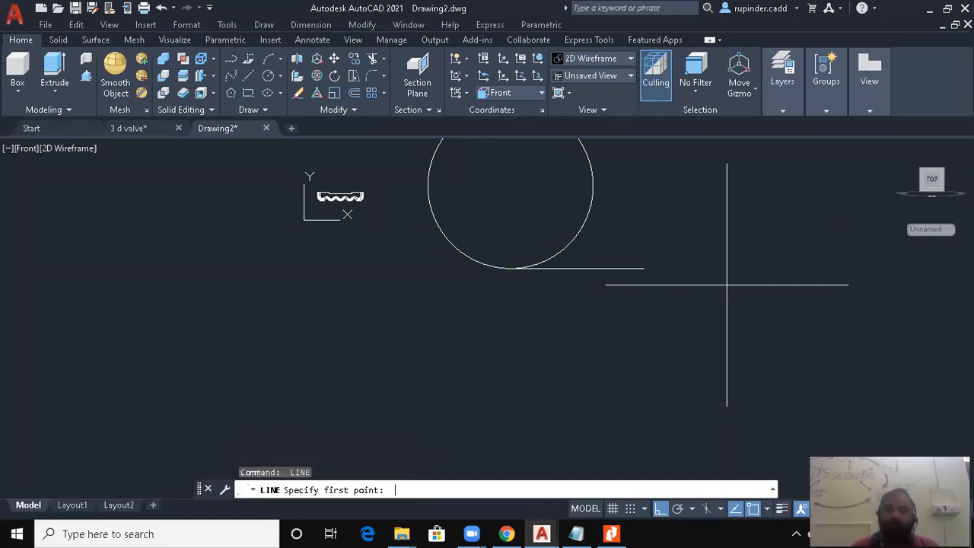
{"action": "left_click", "coordinate": [427, 185]}
{"action": "middle_click_drag", "start_coordinate": [426, 185], "coordinate": [418, 263]}
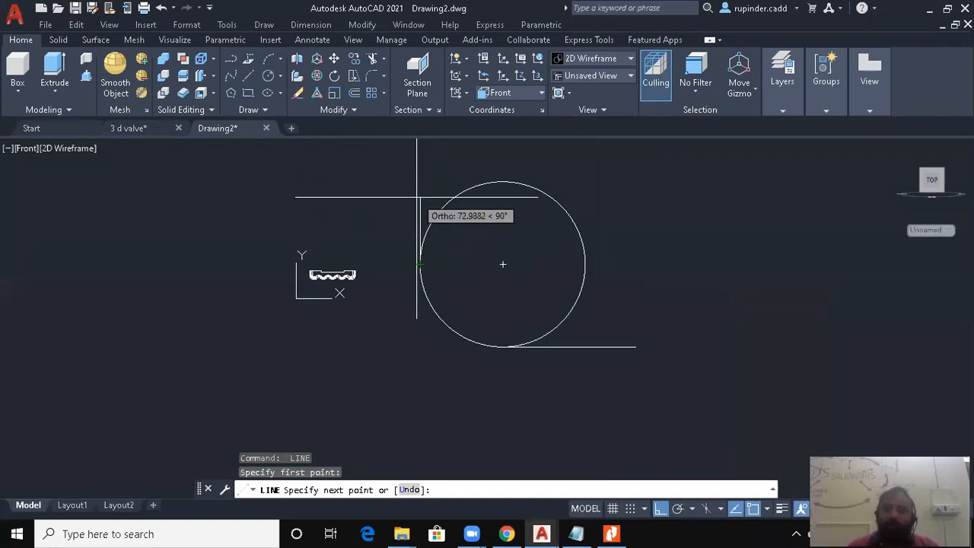
{"action": "key", "text": "Escape"}
{"action": "key", "text": "Escape"}
Trim the circle between the two lines, keeping only the lower-left quarter arc
{"action": "key", "text": "Return"}
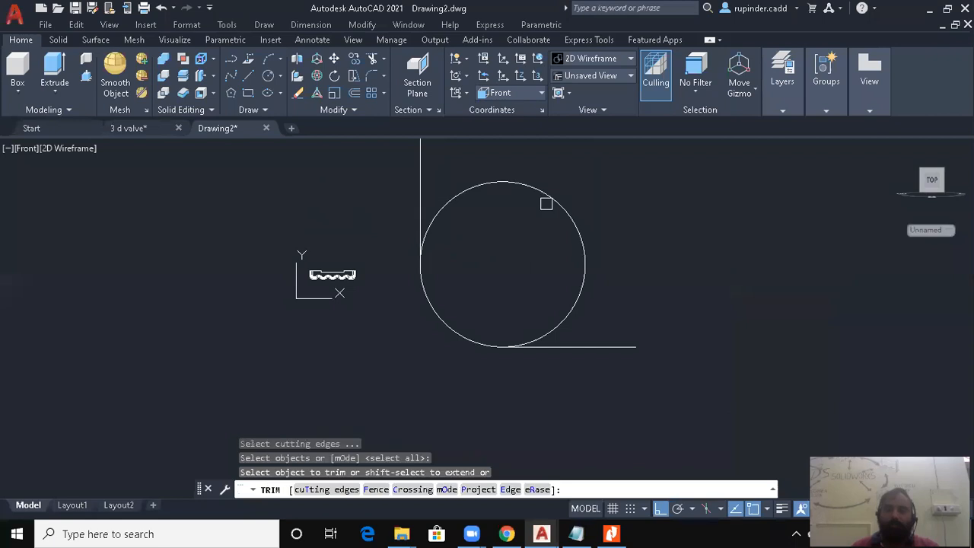
{"action": "left_click", "coordinate": [547, 201]}
{"action": "key", "text": "Escape"}
{"action": "scroll", "coordinate": [585, 255], "scroll_direction": "down", "scroll_amount": 2}
{"action": "key", "text": "Escape"}
{"action": "key", "text": "Escape"}
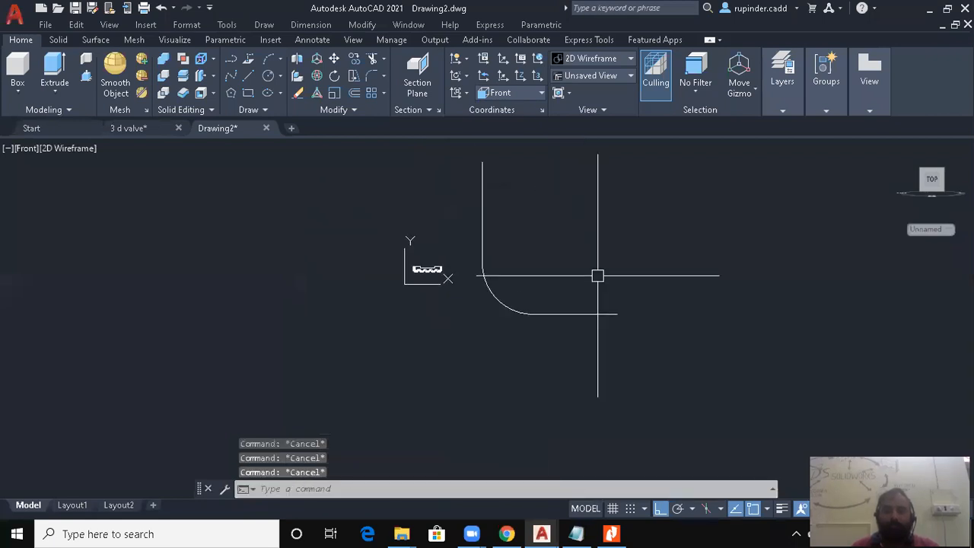
Stretch the free end of the horizontal line 90 units back toward the arc
{"action": "type", "text": "s"}
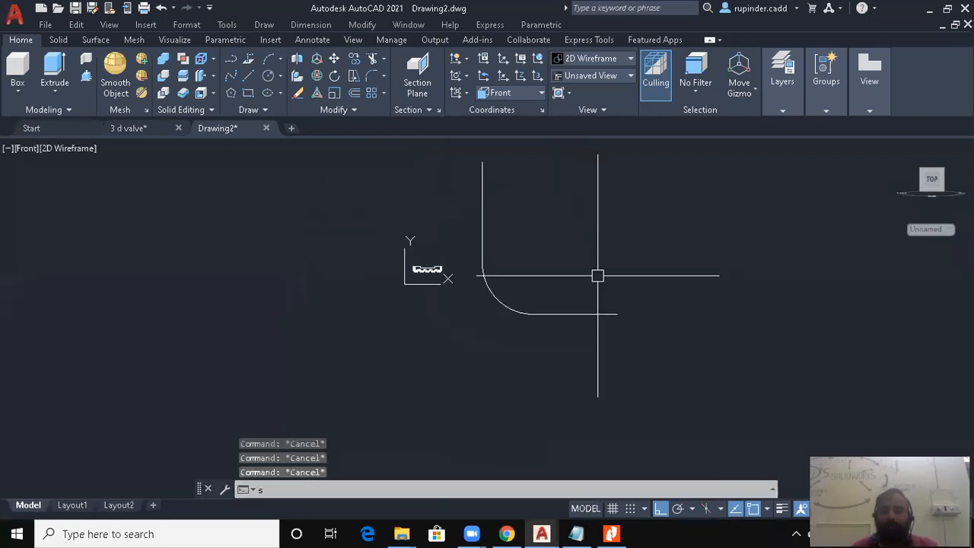
{"action": "key", "text": "Return"}
{"action": "left_click", "coordinate": [691, 377]}
{"action": "left_click", "coordinate": [619, 304]}
{"action": "key", "text": "Return"}
{"action": "left_click", "coordinate": [726, 248]}
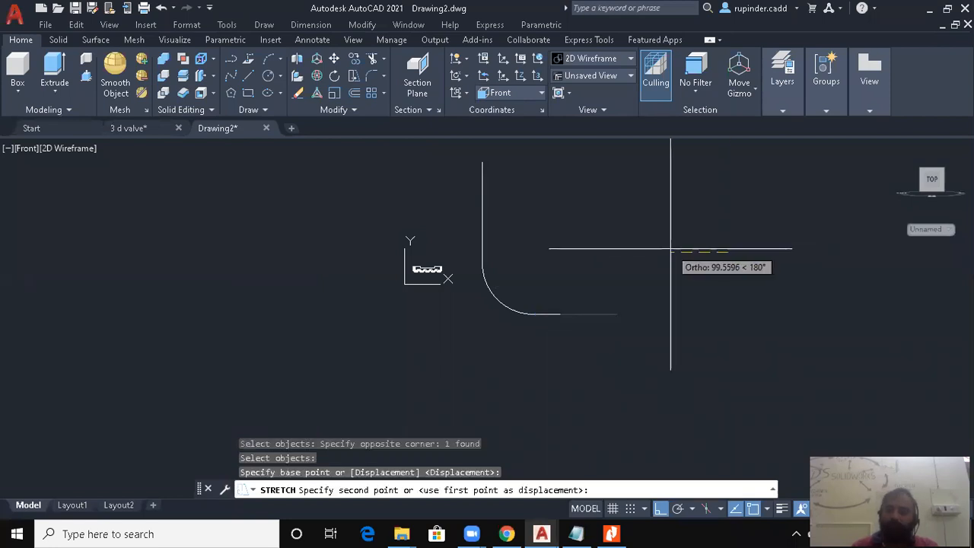
{"action": "key", "text": "Return"}
Stretch the upper end of the vertical line 90 units downward
{"action": "key", "text": "Return"}
{"action": "middle_click_drag", "start_coordinate": [561, 219], "coordinate": [598, 282]}
{"action": "left_click", "coordinate": [598, 282]}
{"action": "left_click", "coordinate": [455, 169]}
{"action": "key", "text": "Return"}
{"action": "left_click", "coordinate": [684, 211]}
{"action": "type", "text": "9"}
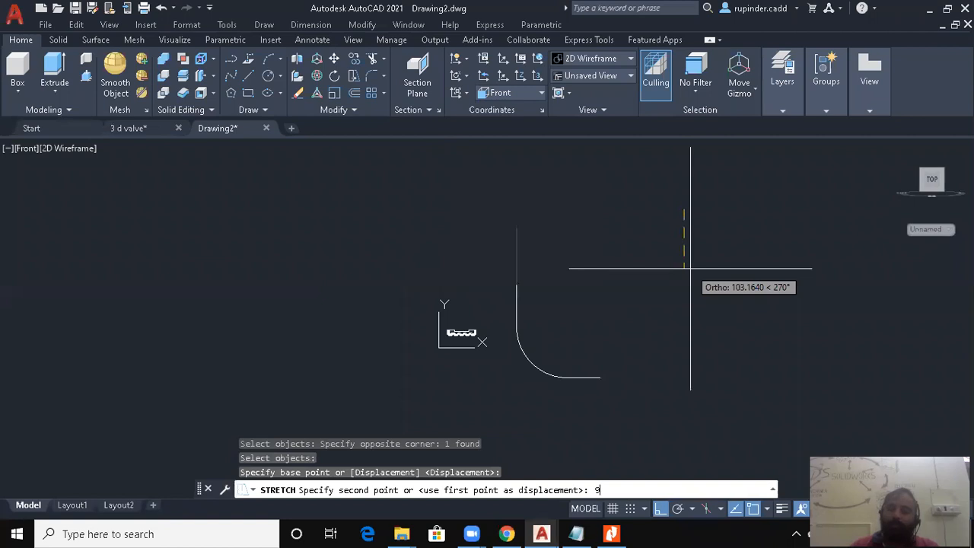
{"action": "type", "text": "0"}
{"action": "key", "text": "Return"}
{"action": "key", "text": "Escape"}
{"action": "key", "text": "Escape"}
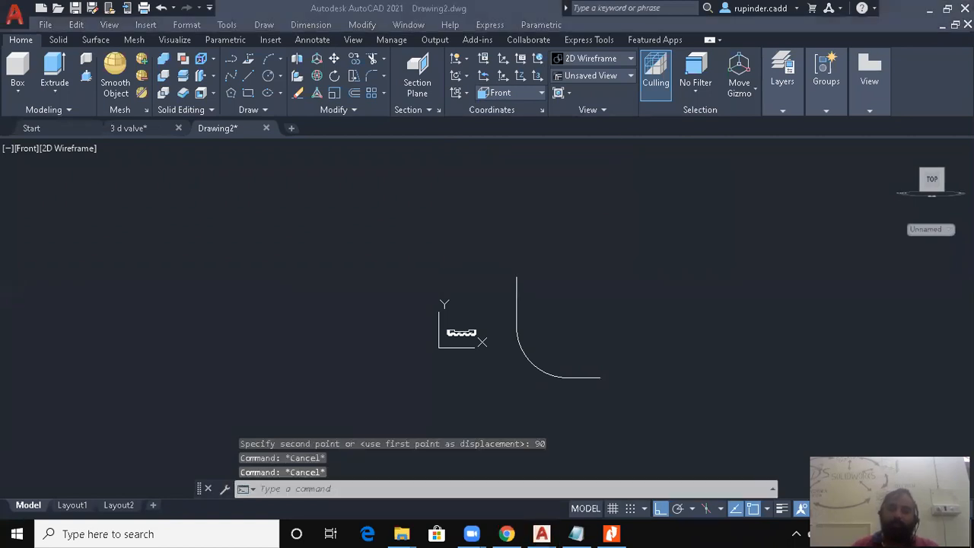
Measure the distance between the two open ends of the elbow path
{"action": "left_click", "coordinate": [629, 277]}
{"action": "type", "text": "di"}
{"action": "key", "text": "Return"}
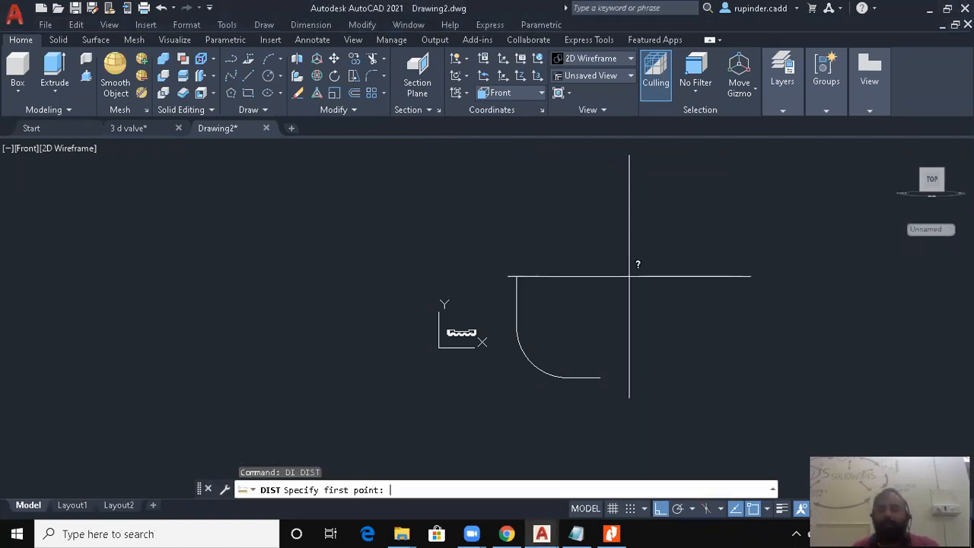
{"action": "left_click", "coordinate": [599, 376]}
{"action": "left_click", "coordinate": [516, 277]}
{"action": "key", "text": "Escape"}
{"action": "key", "text": "Return"}
{"action": "left_click", "coordinate": [517, 277]}
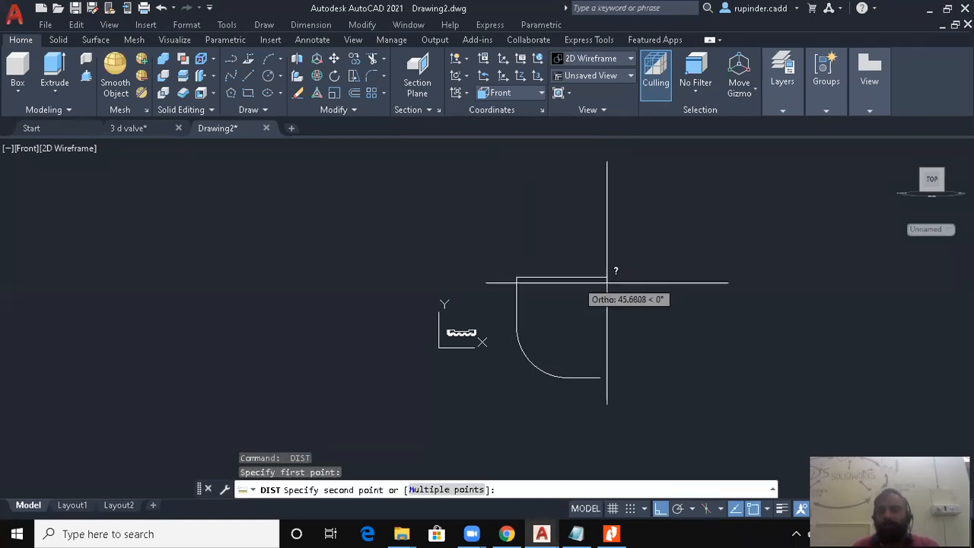
{"action": "left_click", "coordinate": [603, 373]}
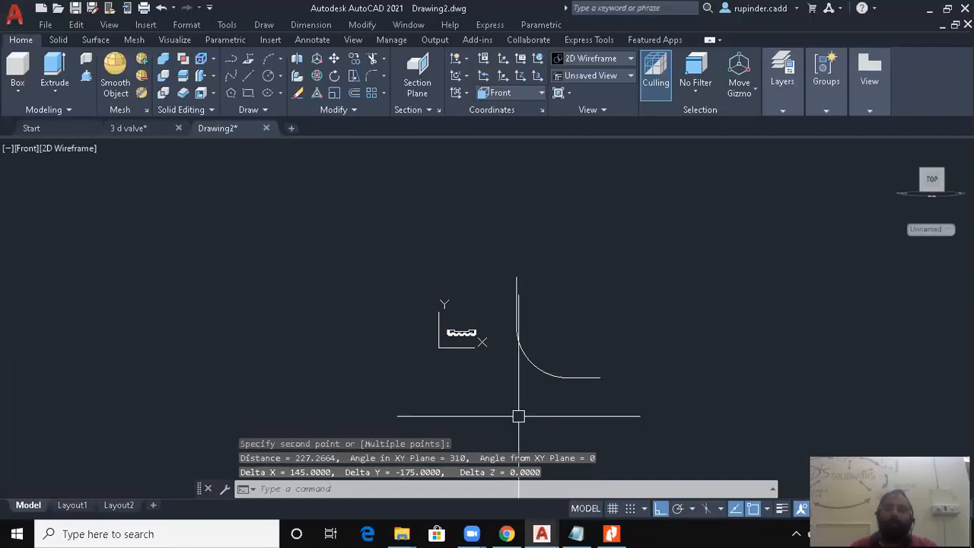
Join the vertical line, quarter arc and horizontal line into one path
{"action": "type", "text": "j"}
{"action": "key", "text": "Return"}
{"action": "left_click", "coordinate": [619, 434]}
{"action": "left_click", "coordinate": [534, 293]}
{"action": "key", "text": "Return"}
{"action": "key", "text": "Escape"}
{"action": "key", "text": "Escape"}
Switch the model to the SW Isometric view
{"action": "key", "text": "alt+v"}
{"action": "key", "text": "3"}
{"action": "key", "text": "s"}
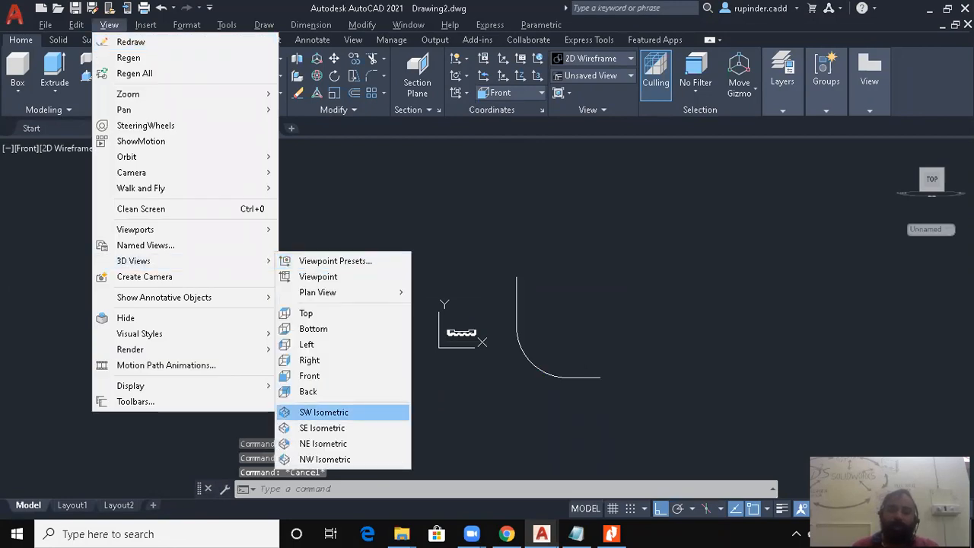
{"action": "key", "text": "Escape"}
{"action": "key", "text": "Escape"}
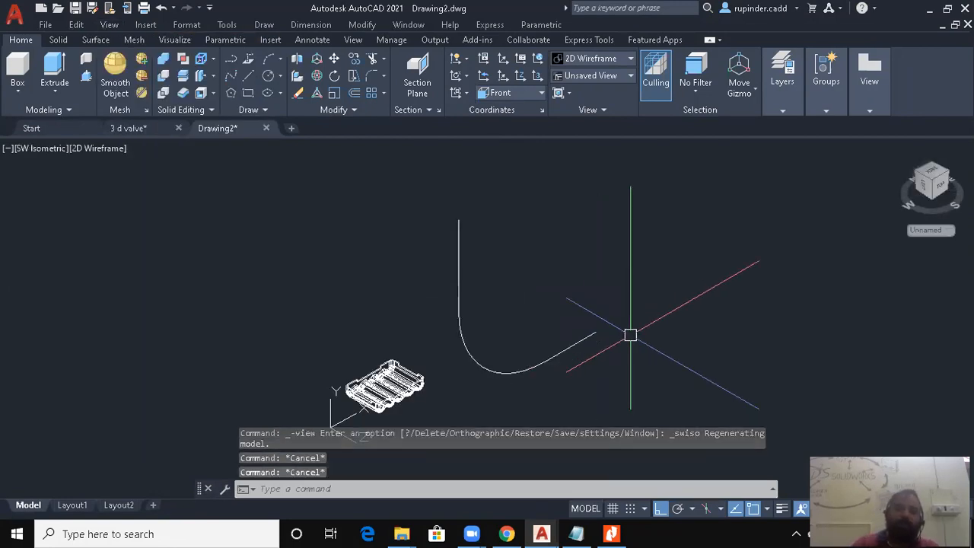
Set the UCS by Z axis, with its origin at the horizontal leg's open end and Z pointing along that leg
{"action": "type", "text": "ucs"}
{"action": "key", "text": "Return"}
{"action": "type", "text": "za"}
{"action": "key", "text": "Return"}
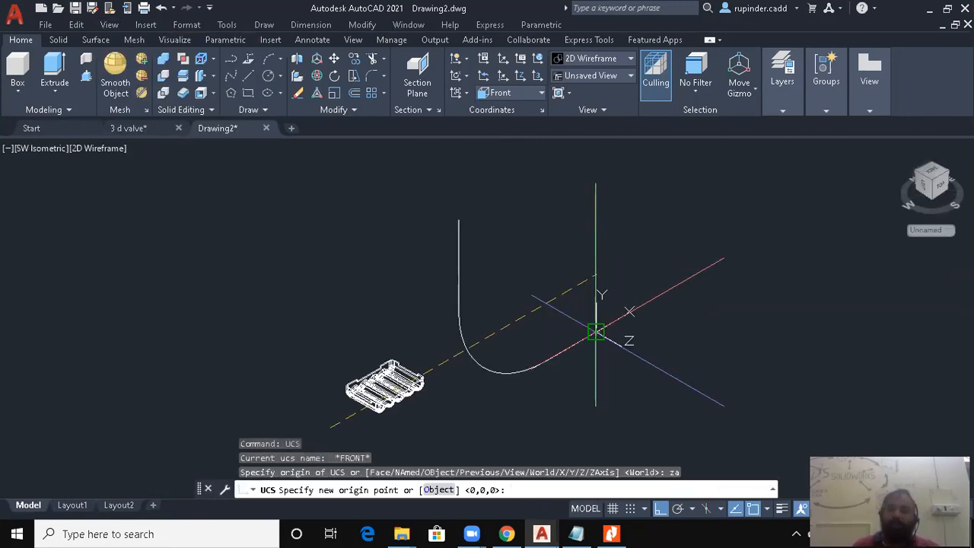
{"action": "left_click", "coordinate": [595, 332]}
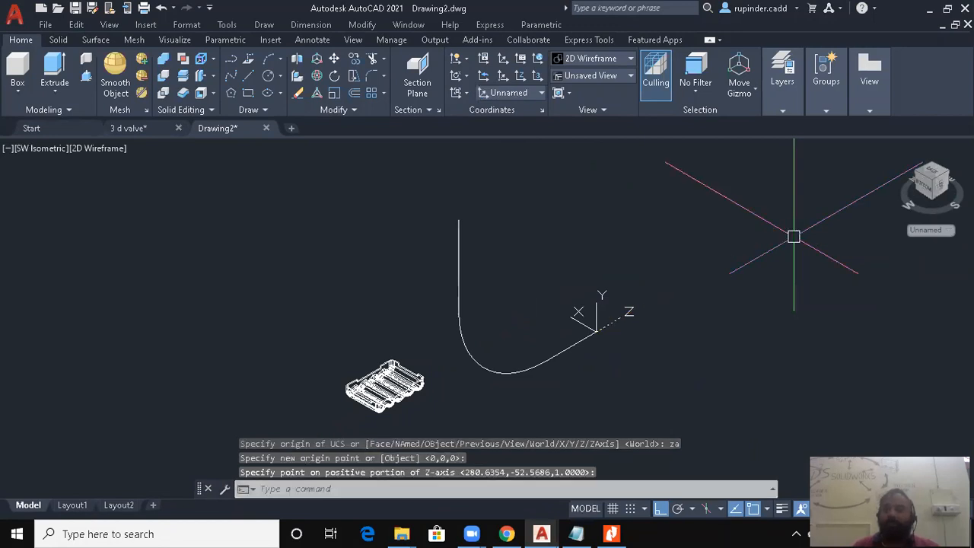
{"action": "key", "text": "Escape"}
{"action": "key", "text": "Escape"}
{"action": "key", "text": "Escape"}
{"action": "left_click", "coordinate": [707, 267]}
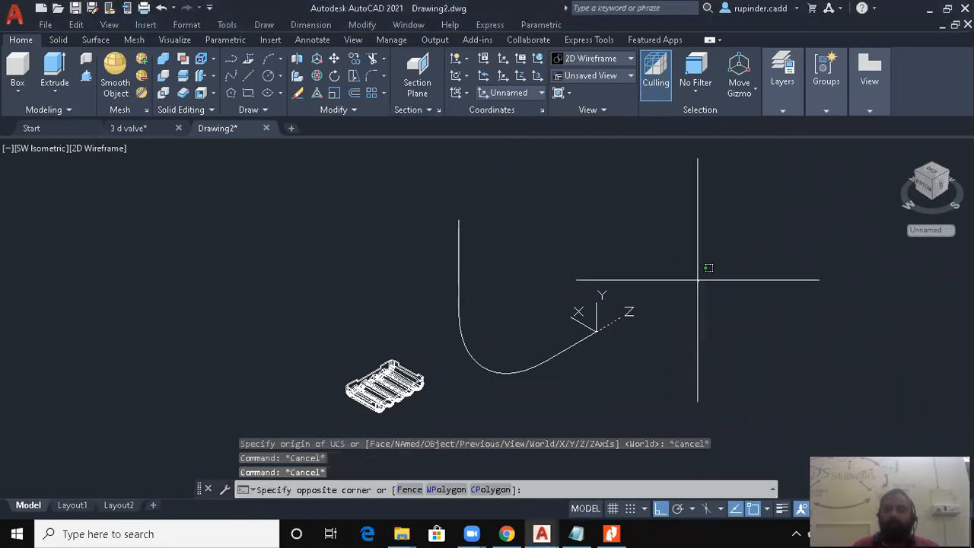
{"action": "key", "text": "Escape"}
{"action": "key", "text": "Escape"}
{"action": "key", "text": "Escape"}
Draw two concentric circles with radii 97/2 and 65/2 centred on the open end of the path's horizontal leg
{"action": "type", "text": "c"}
{"action": "key", "text": "Return"}
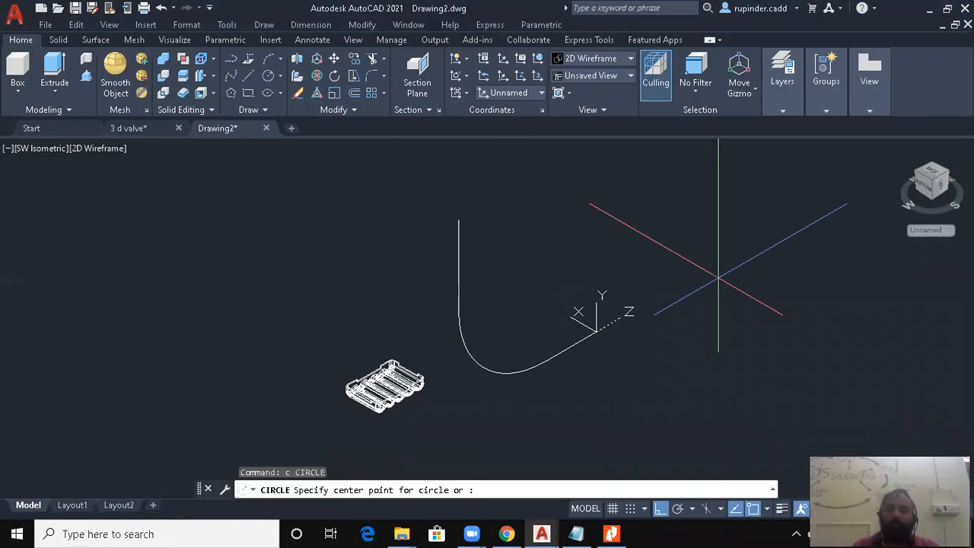
{"action": "left_click", "coordinate": [593, 198]}
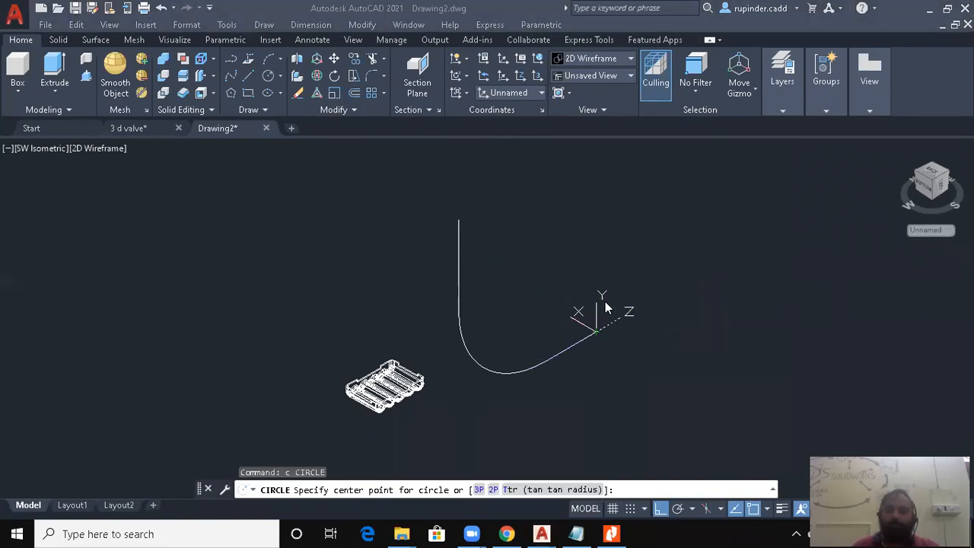
{"action": "left_click", "coordinate": [630, 299]}
{"action": "left_click", "coordinate": [595, 332]}
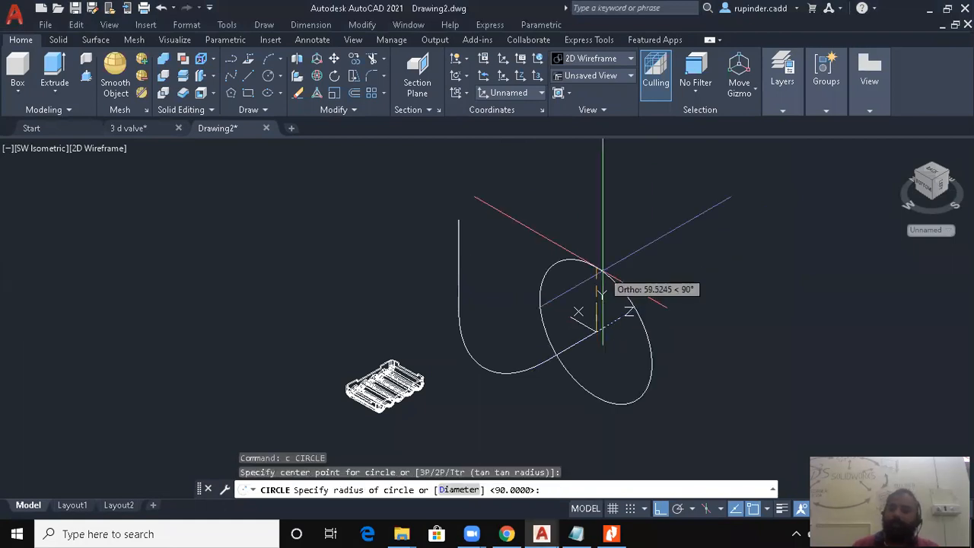
{"action": "type", "text": "97/2"}
{"action": "key", "text": "Return"}
{"action": "key", "text": "Return"}
{"action": "left_click", "coordinate": [597, 329]}
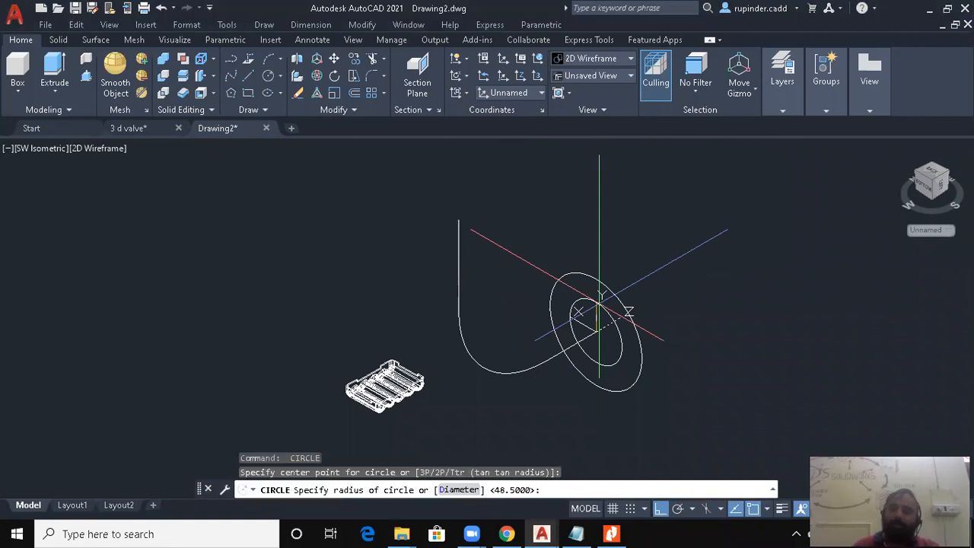
{"action": "type", "text": "65/2"}
{"action": "key", "text": "Return"}
{"action": "key", "text": "Escape"}
{"action": "key", "text": "Escape"}
Sweep both circles along the joined elbow path into two solids
{"action": "type", "text": "sweep"}
{"action": "key", "text": "Return"}
{"action": "left_click", "coordinate": [609, 371]}
{"action": "left_click", "coordinate": [611, 389]}
{"action": "key", "text": "Return"}
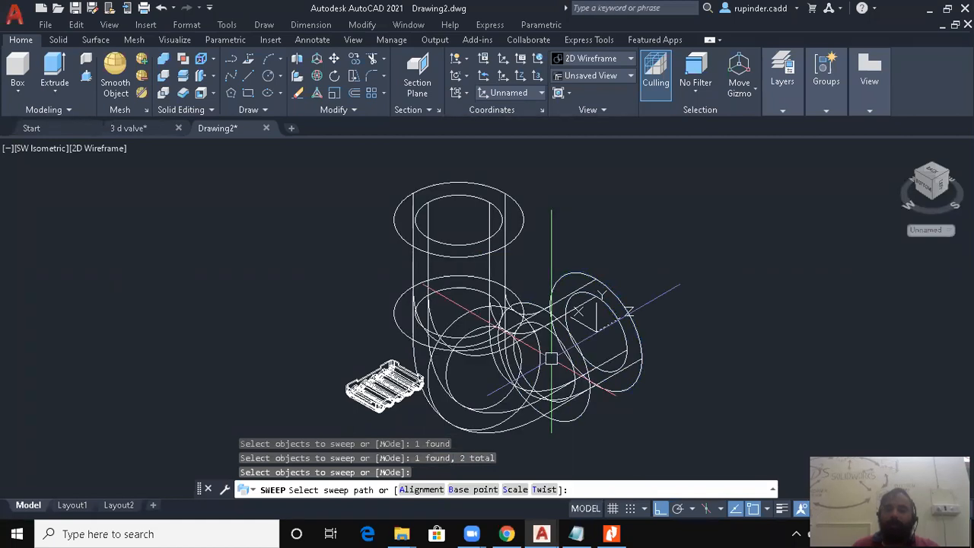
{"action": "left_click", "coordinate": [551, 358]}
{"action": "key", "text": "Escape"}
Subtract the inner swept solid from the outer one to hollow out the elbow pipe
{"action": "type", "text": "su"}
{"action": "key", "text": "Return"}
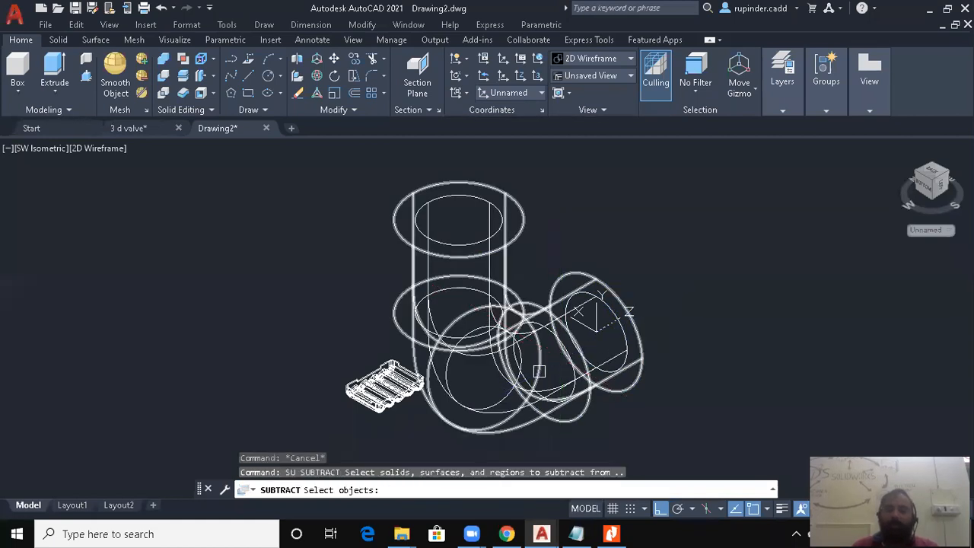
{"action": "left_click", "coordinate": [641, 350]}
{"action": "key", "text": "Return"}
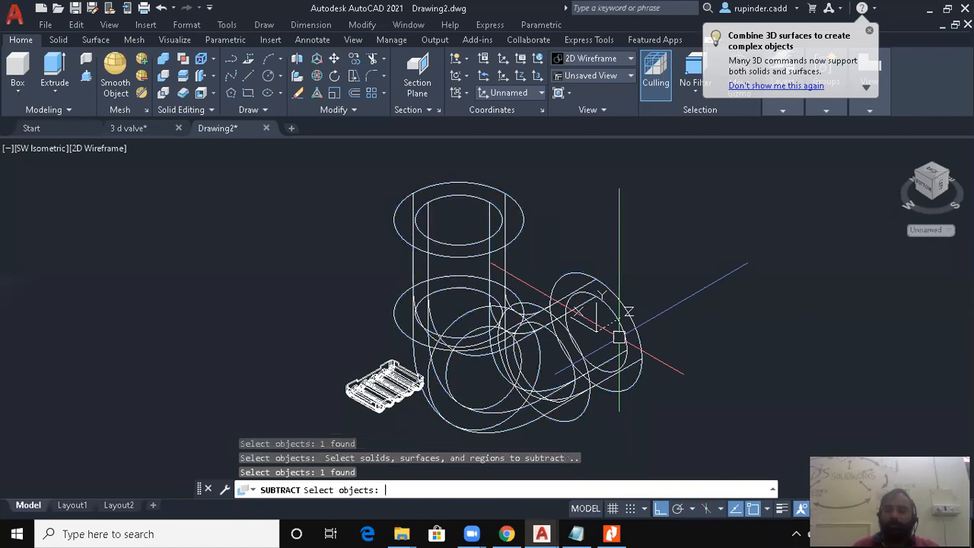
{"action": "key", "text": "Escape"}
{"action": "key", "text": "Escape"}
Set the visual style to Conceptual and inspect the hollow elbow
{"action": "type", "text": "vs"}
{"action": "key", "text": "Return"}
{"action": "type", "text": "c"}
{"action": "key", "text": "Return"}
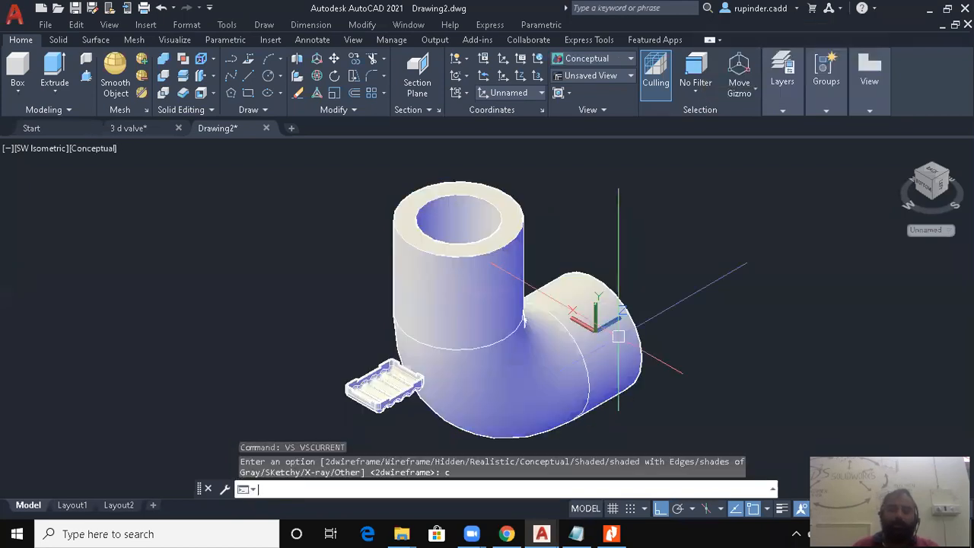
{"action": "middle_click_drag", "start_coordinate": [527, 343], "coordinate": [563, 289], "text": "shift"}
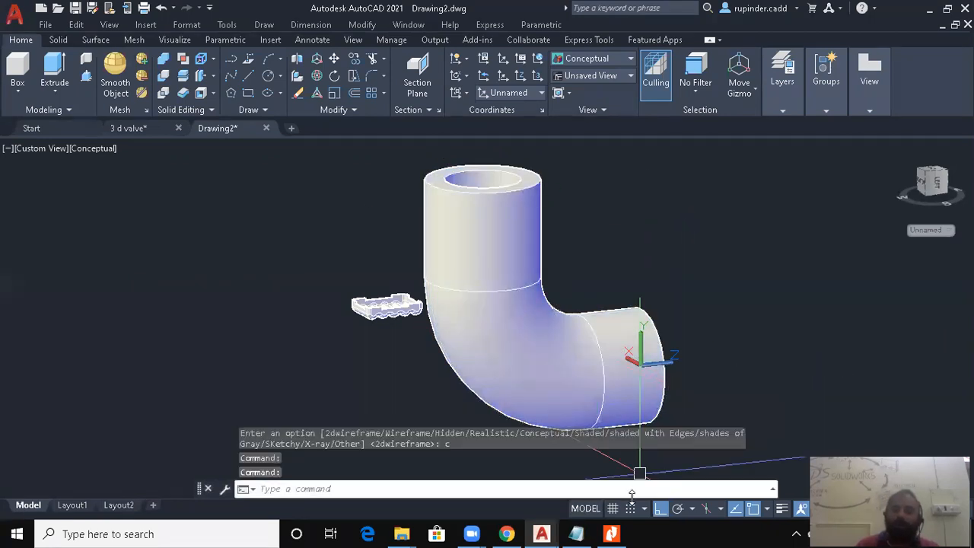
{"action": "mouse_move", "coordinate": [612, 532]}
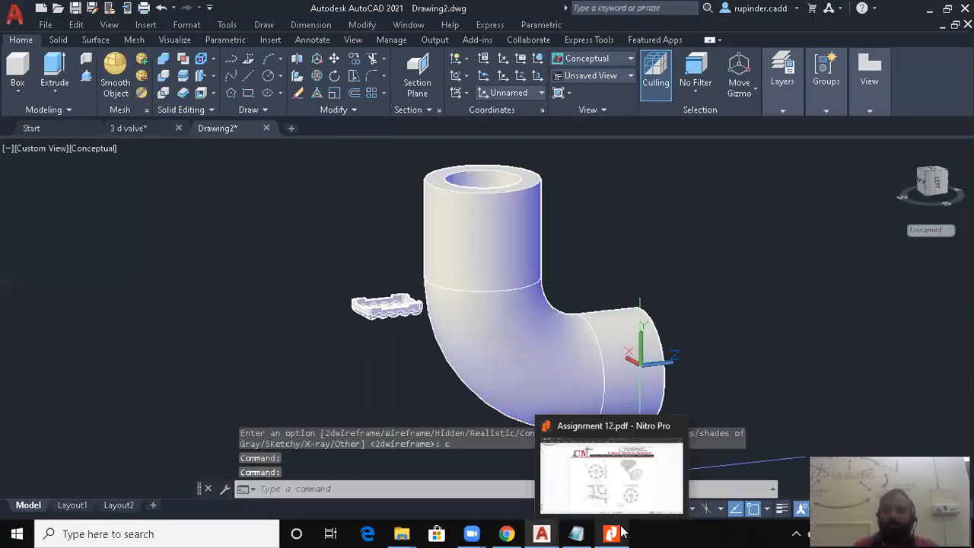
{"action": "left_click", "coordinate": [801, 74]}
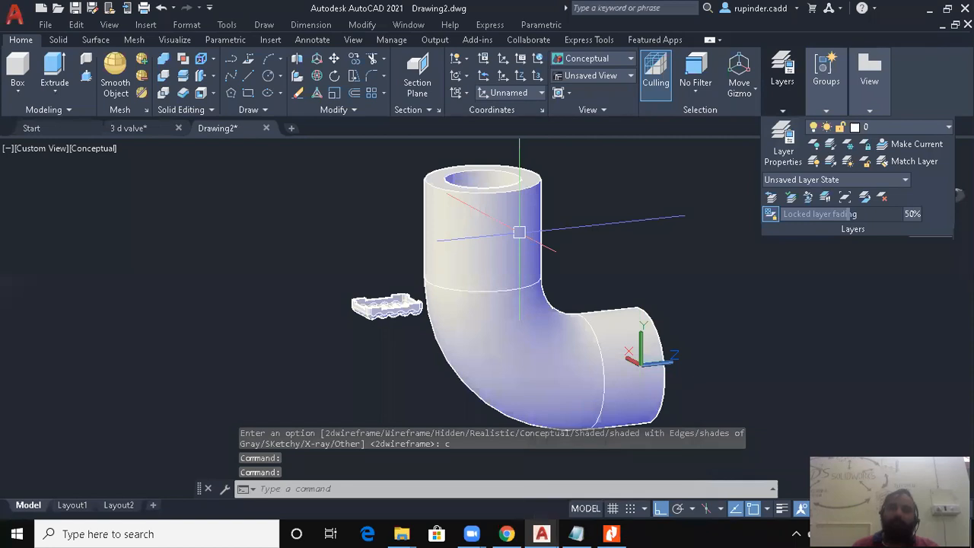
{"action": "key", "text": "Escape"}
{"action": "key", "text": "Escape"}
{"action": "key", "text": "Escape"}
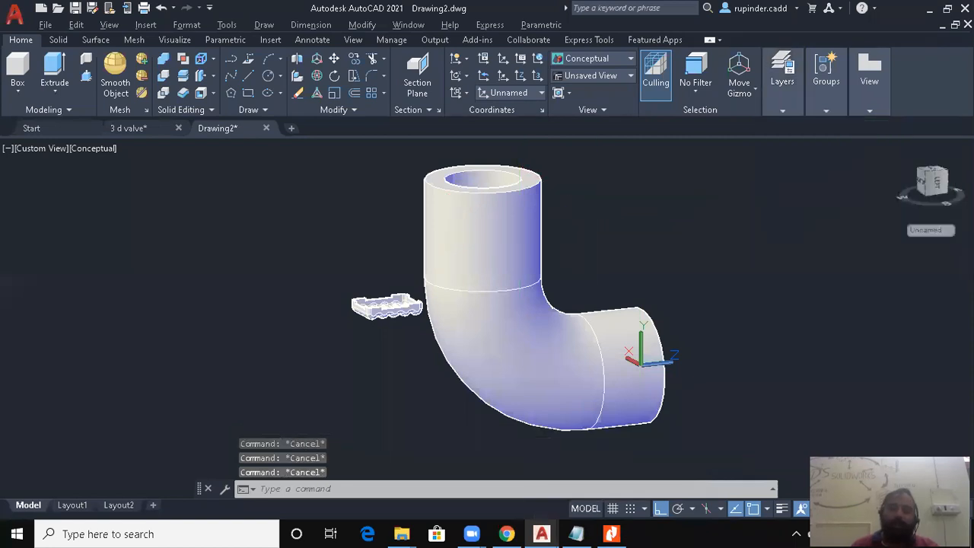
{"action": "key", "text": "alt+v"}
{"action": "key", "text": "Escape"}
Switch to the 3 d valve drawing and bring its whole framed sheet into view
{"action": "key", "text": "ctrl+Tab"}
{"action": "key", "text": "ctrl+Tab"}
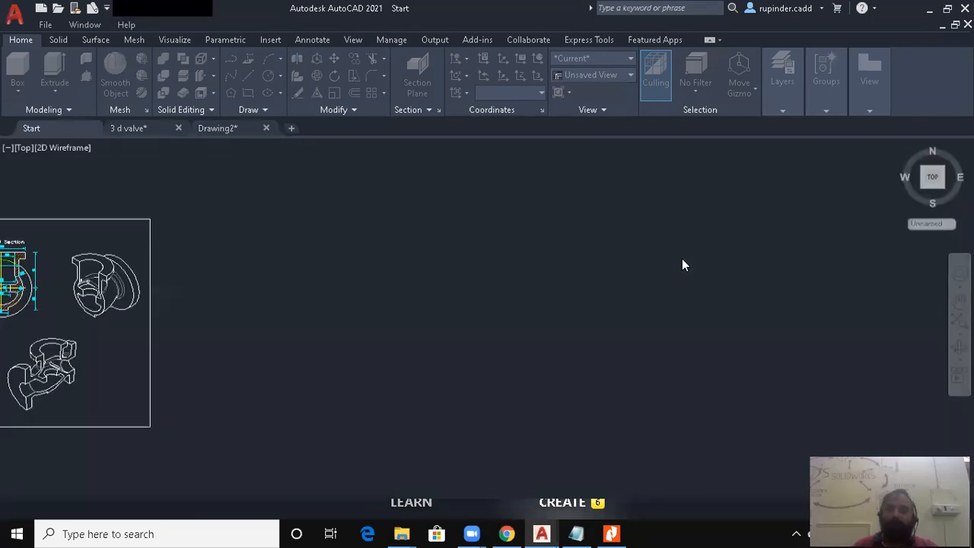
{"action": "scroll", "coordinate": [426, 301], "scroll_direction": "down", "scroll_amount": 2}
{"action": "middle_click_drag", "start_coordinate": [313, 321], "coordinate": [656, 267]}
{"action": "scroll", "coordinate": [509, 283], "scroll_direction": "up", "scroll_amount": 2}
{"action": "middle_click_drag", "start_coordinate": [535, 309], "coordinate": [527, 345]}
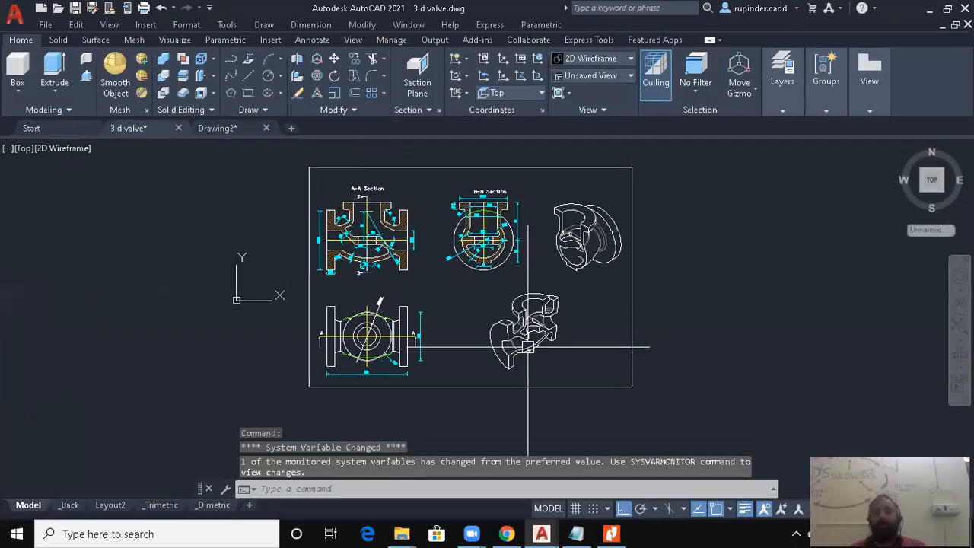
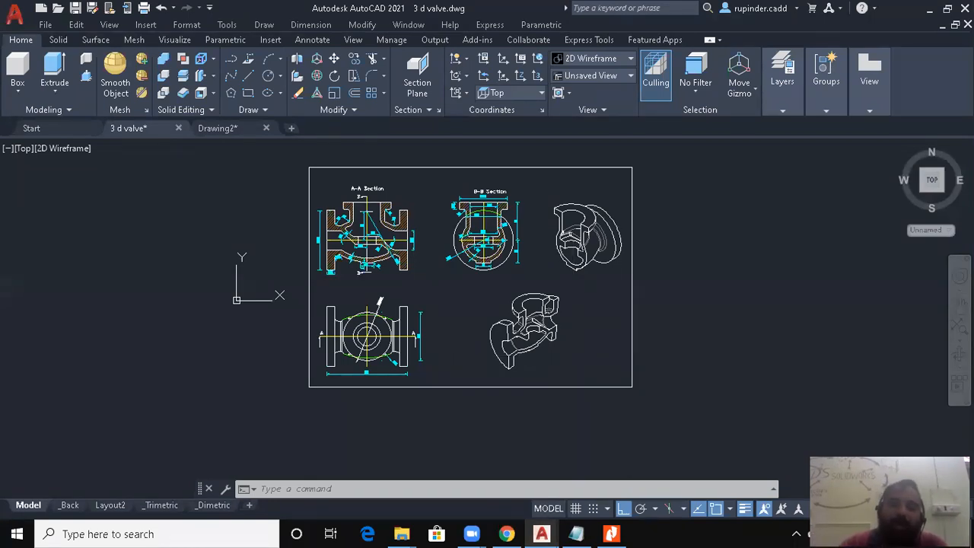
Start a plot with the DWG To PDF.pc3 plotter, keeping the ANSI A (11.00 x 8.50 Inches) paper size
{"action": "key", "text": "ctrl+p"}
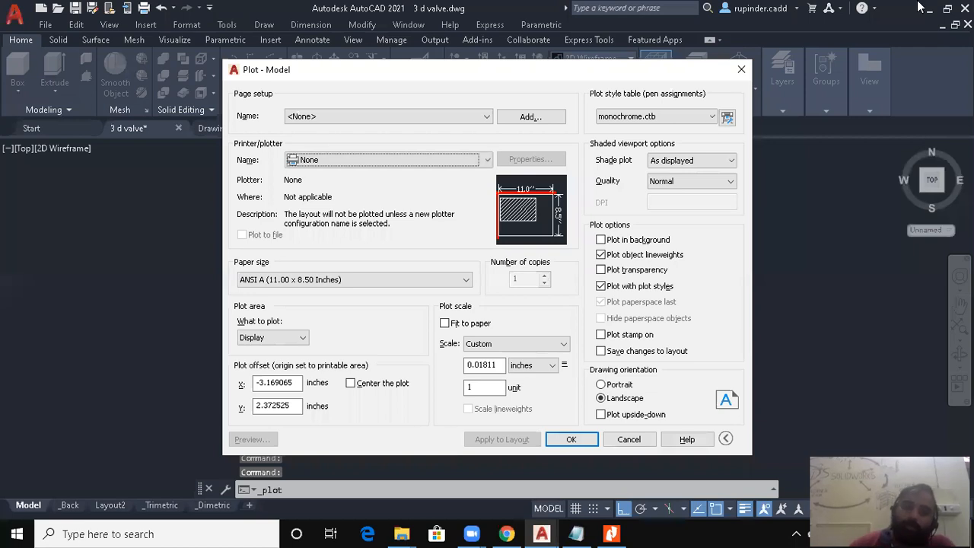
{"action": "left_click", "coordinate": [426, 160]}
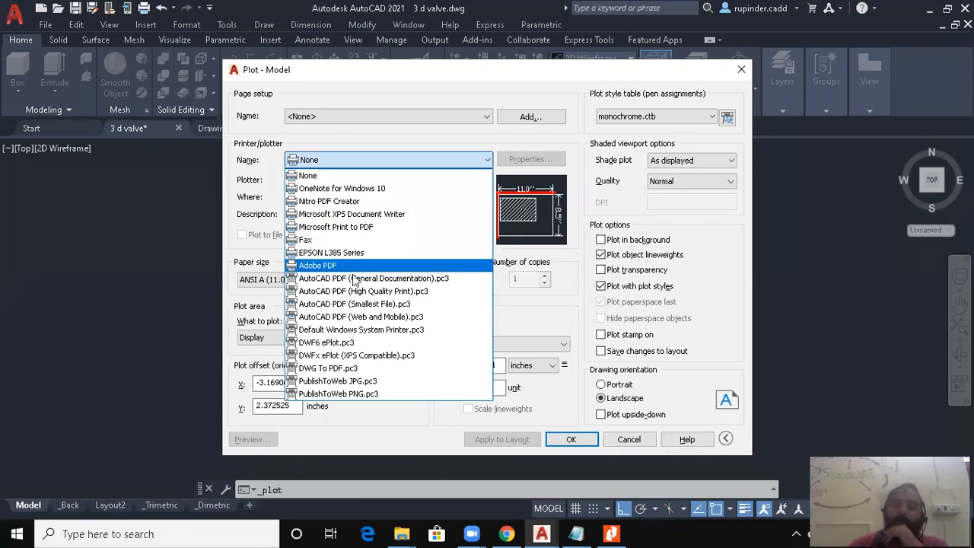
{"action": "left_click", "coordinate": [322, 371]}
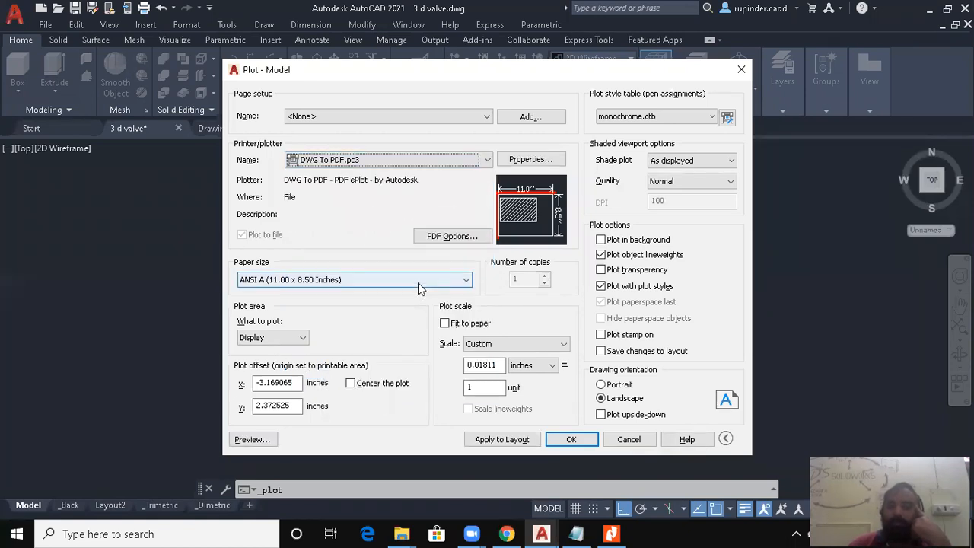
{"action": "left_click", "coordinate": [418, 280]}
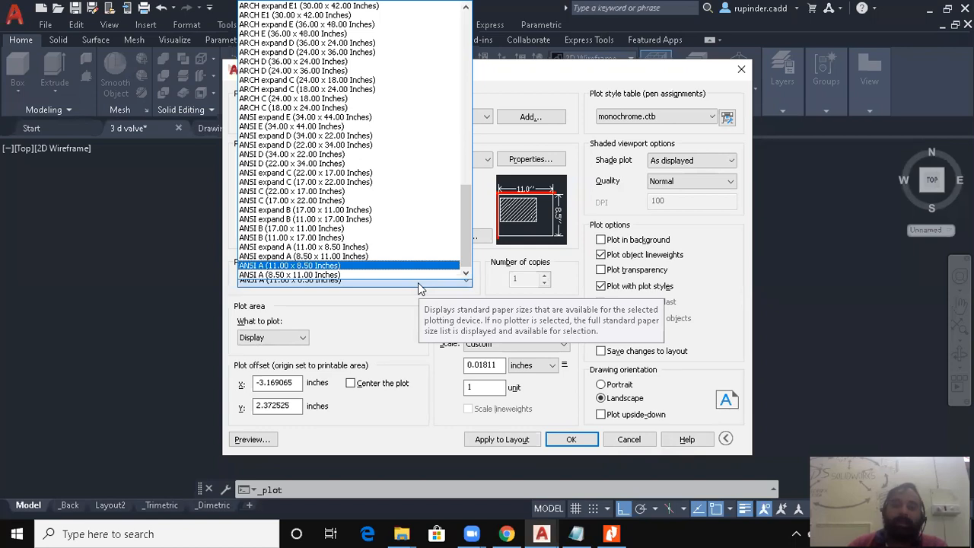
{"action": "left_click", "coordinate": [418, 282]}
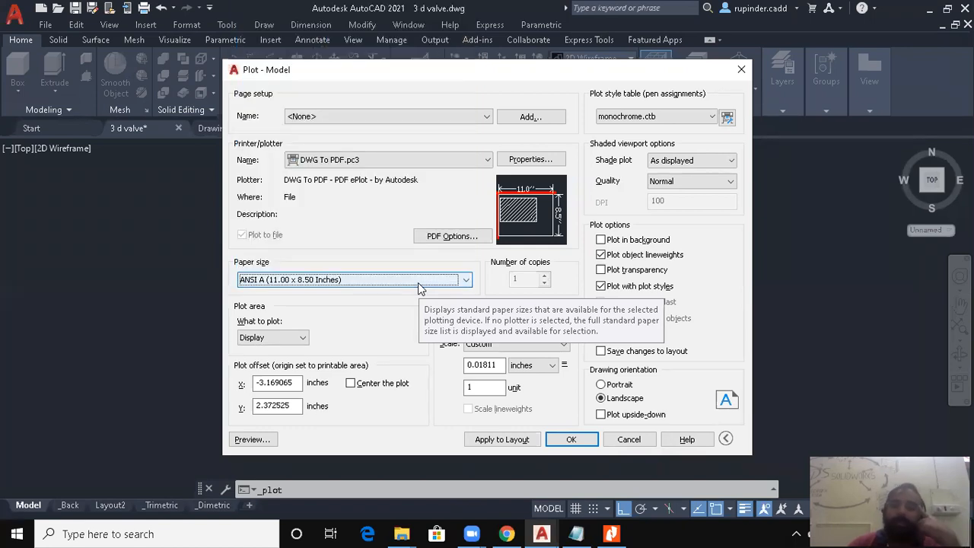
Set the plot area to a window around the drawing's outer frame and center the plot
{"action": "left_click", "coordinate": [296, 338]}
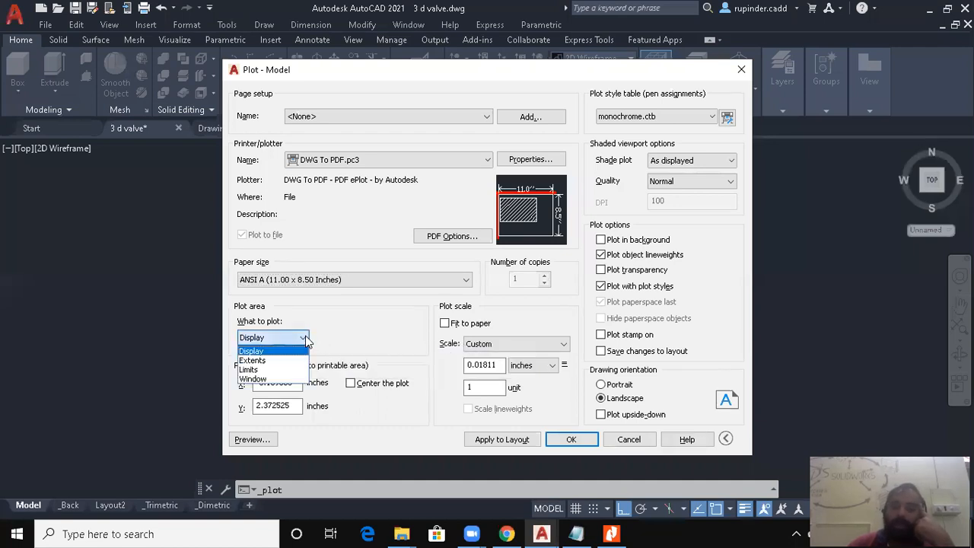
{"action": "left_click", "coordinate": [265, 379]}
{"action": "left_click", "coordinate": [309, 167]}
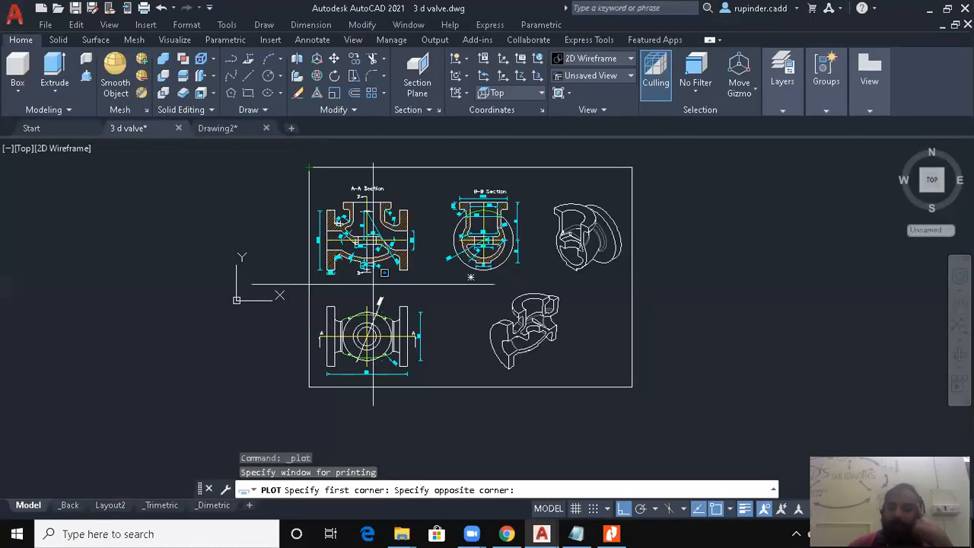
{"action": "left_click", "coordinate": [632, 386]}
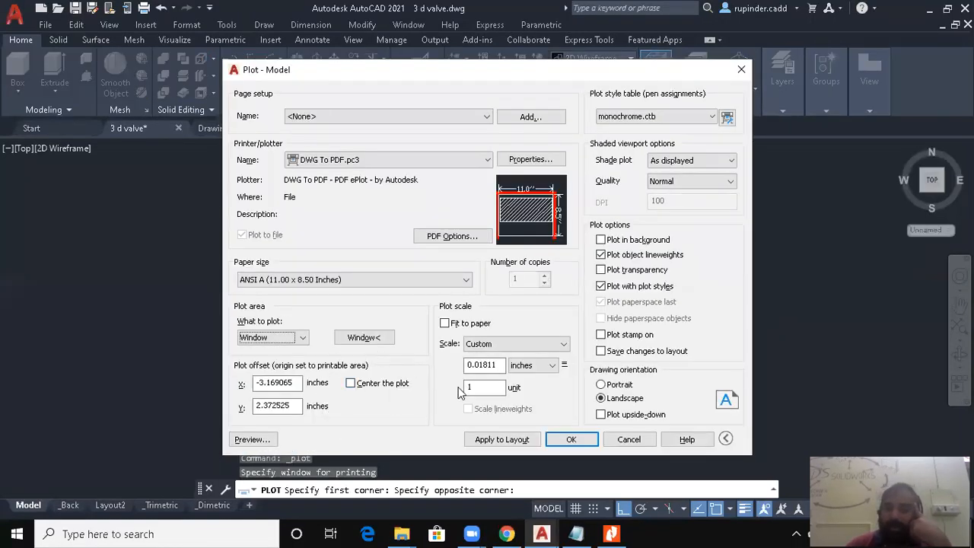
{"action": "left_click", "coordinate": [373, 386]}
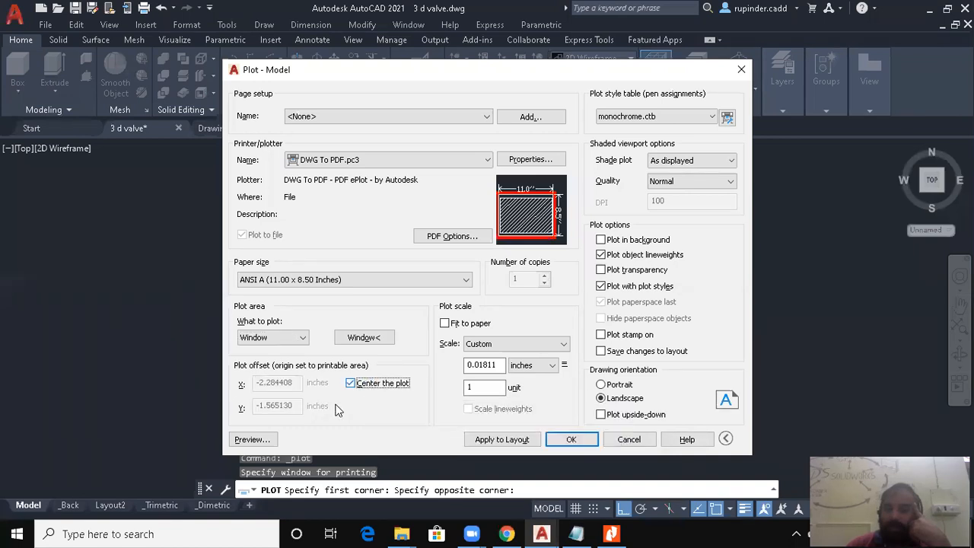
Preview the plot at the custom scale, continuing despite the annotation scale mismatch, and return to the plot settings
{"action": "left_click", "coordinate": [252, 440]}
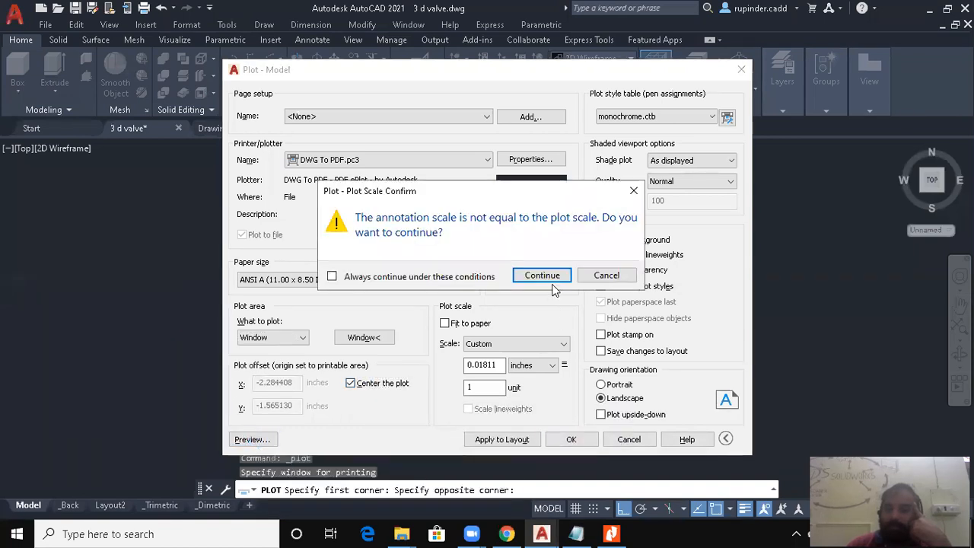
{"action": "left_click", "coordinate": [542, 275]}
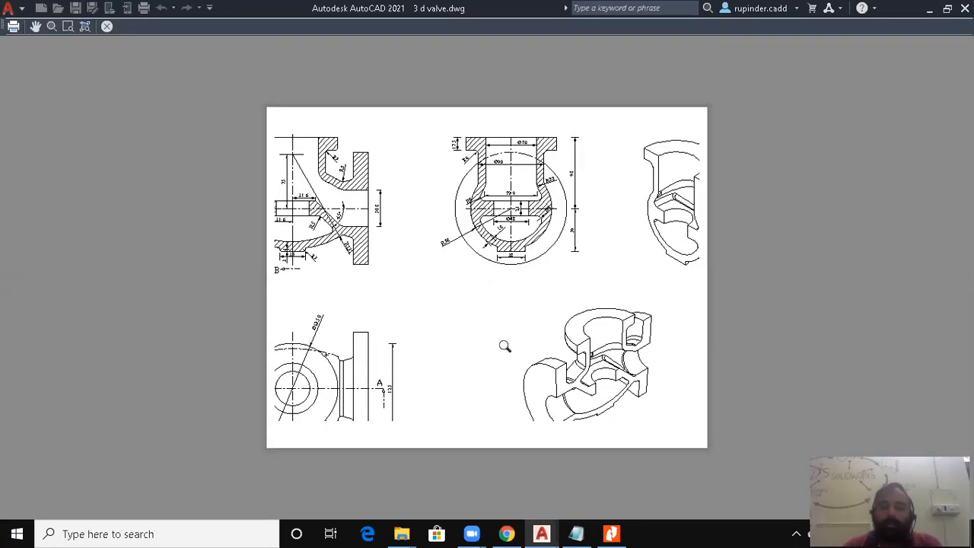
{"action": "key", "text": "Escape"}
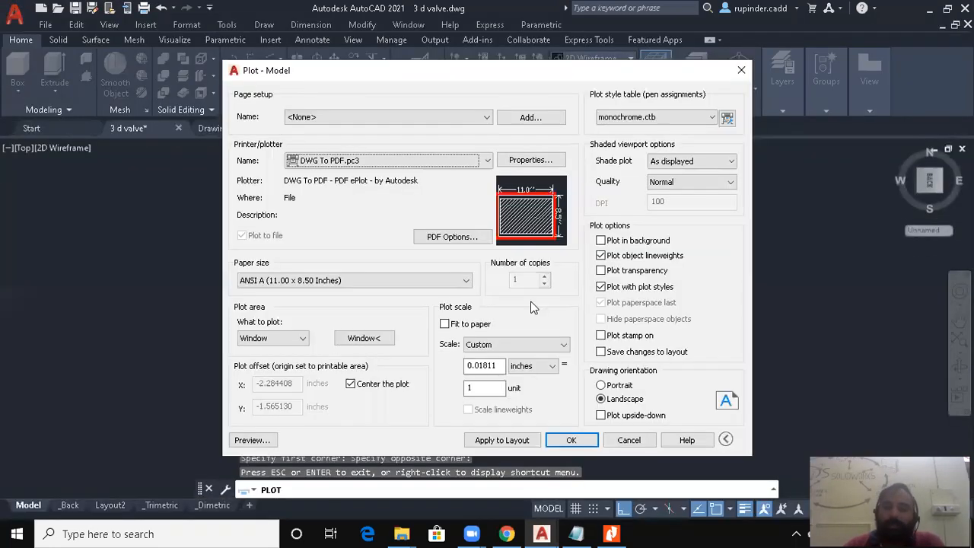
Set the plot scale to fit the paper and check the valve drawing in the plot preview
{"action": "left_click", "coordinate": [444, 324]}
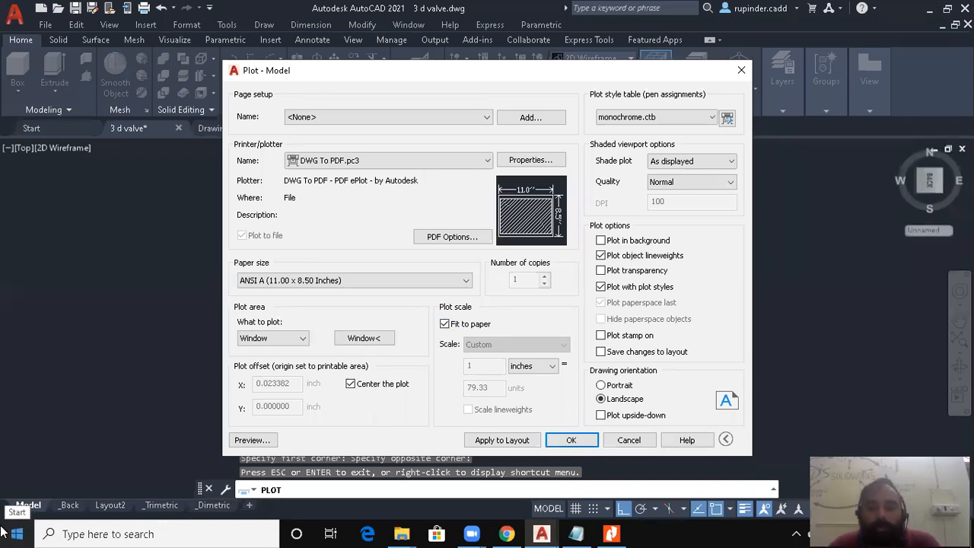
{"action": "left_click", "coordinate": [259, 441]}
{"action": "scroll", "coordinate": [432, 298], "scroll_direction": "up", "scroll_amount": 5}
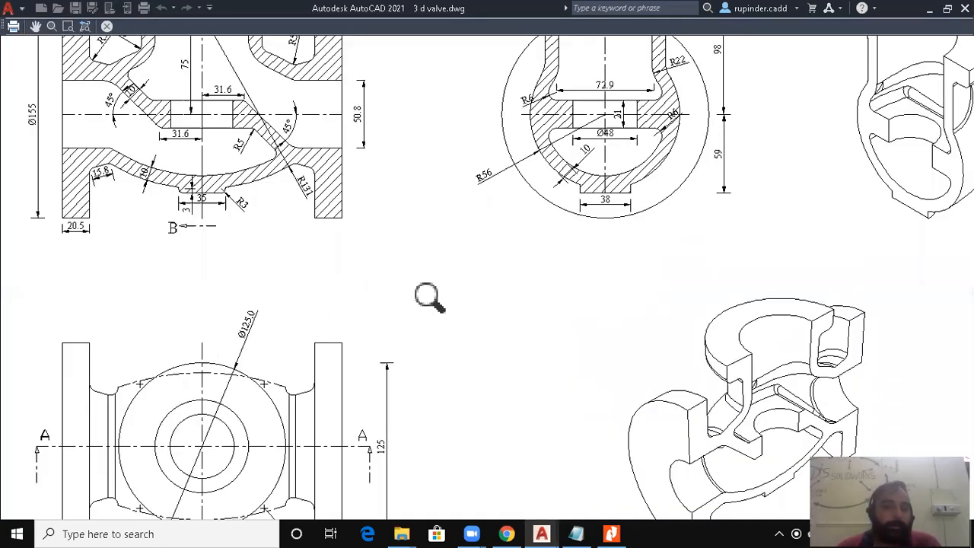
{"action": "scroll", "coordinate": [432, 298], "scroll_direction": "down", "scroll_amount": 5}
{"action": "key", "text": "Escape"}
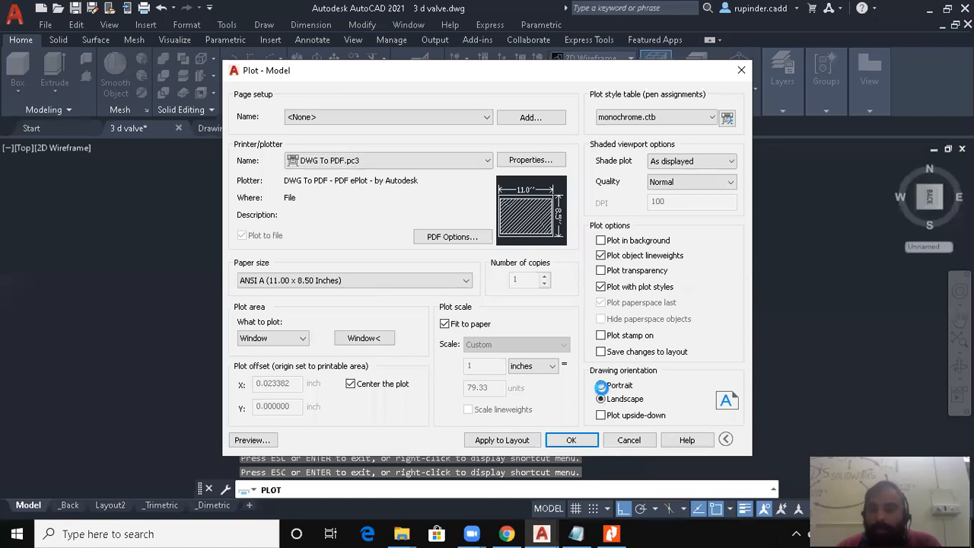
Preview the valve plot in portrait orientation, and return the drawing orientation to landscape
{"action": "left_click", "coordinate": [601, 385]}
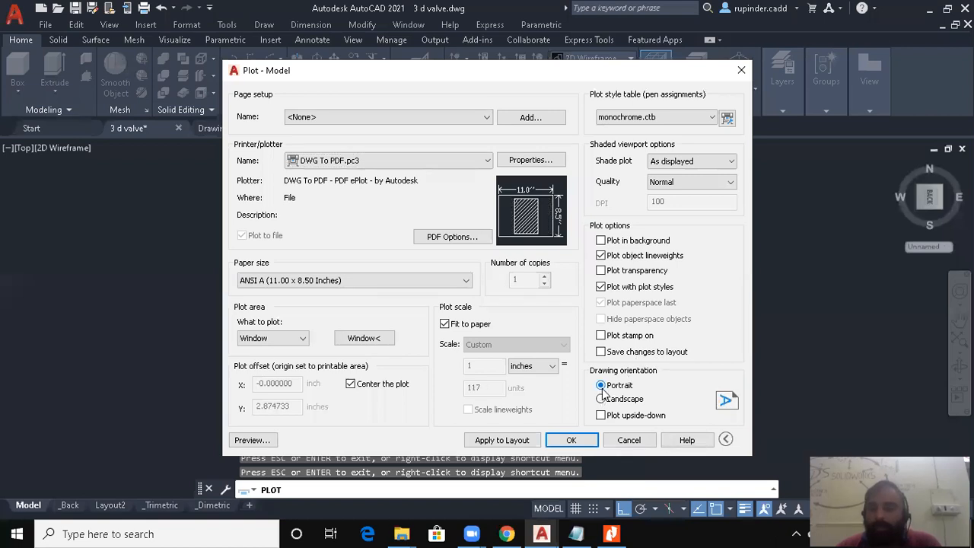
{"action": "left_click", "coordinate": [245, 441]}
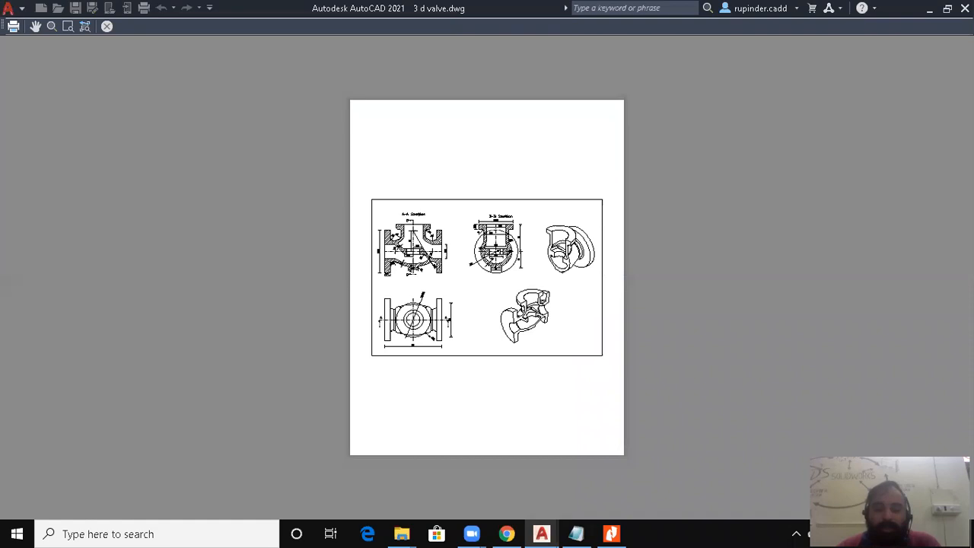
{"action": "key", "text": "Escape"}
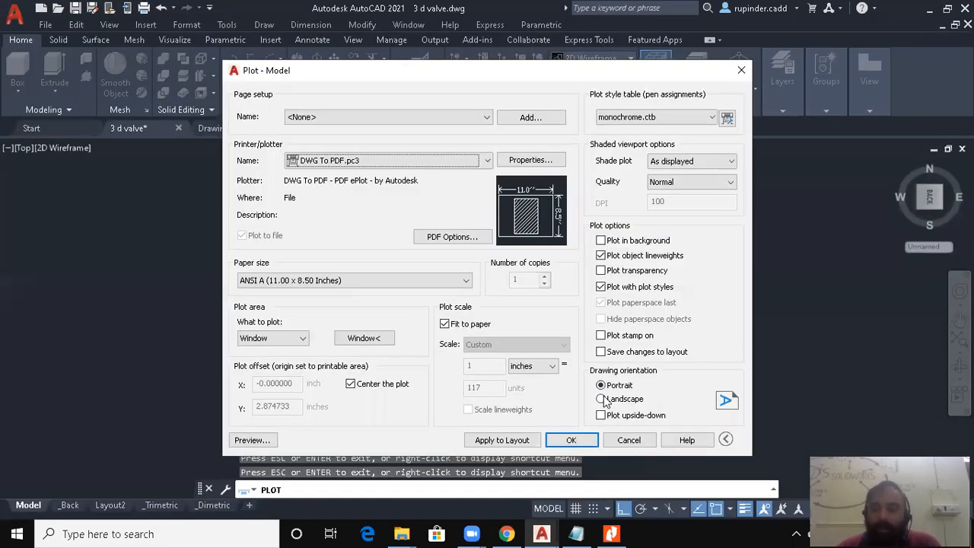
{"action": "left_click", "coordinate": [601, 399]}
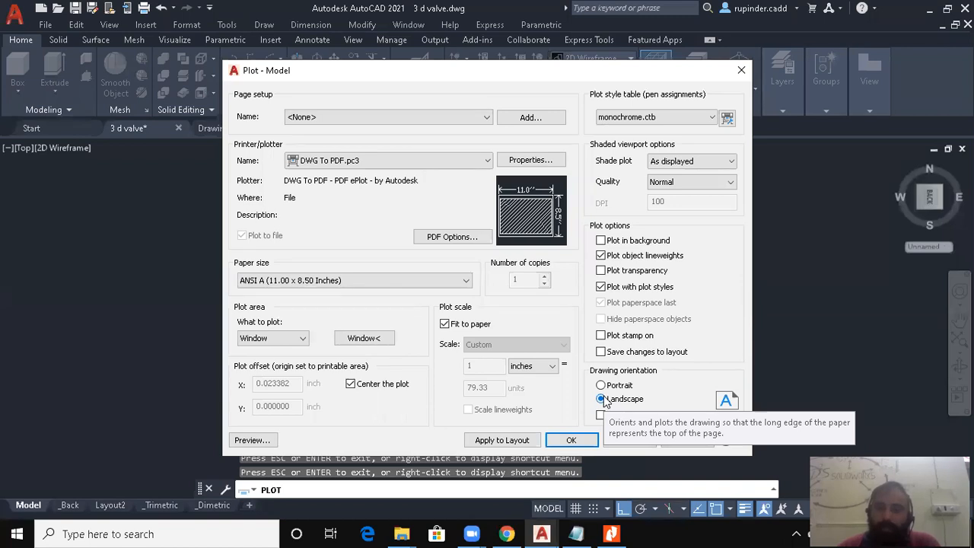
Plot the valve drawing to PDF, saving it on the Desktop as 3 d valve-Model.pdf
{"action": "left_click", "coordinate": [572, 441]}
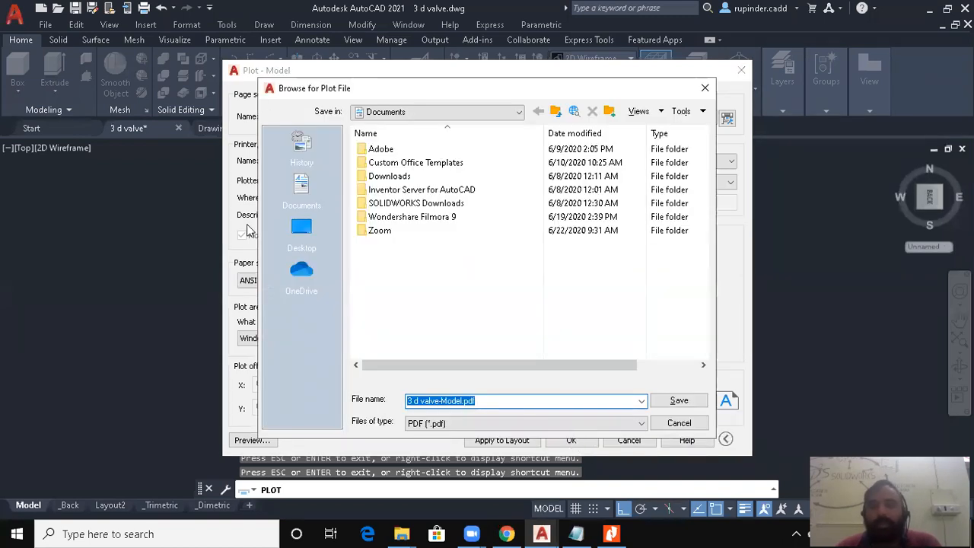
{"action": "left_click", "coordinate": [308, 241]}
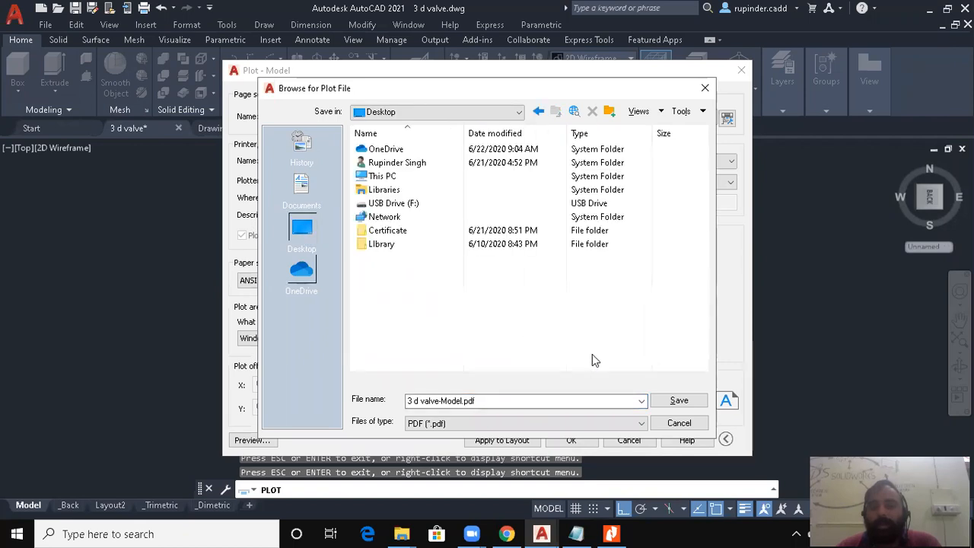
{"action": "left_click", "coordinate": [662, 401]}
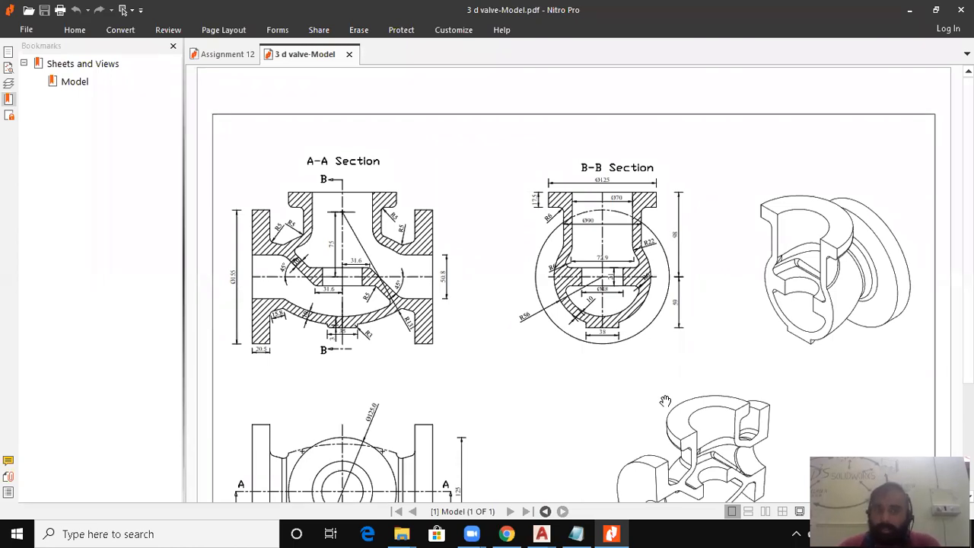
Look over the valve views in the plotted PDF and switch back to 3 d valve.dwg in AutoCAD
{"action": "scroll", "coordinate": [700, 315], "scroll_direction": "down", "scroll_amount": 3}
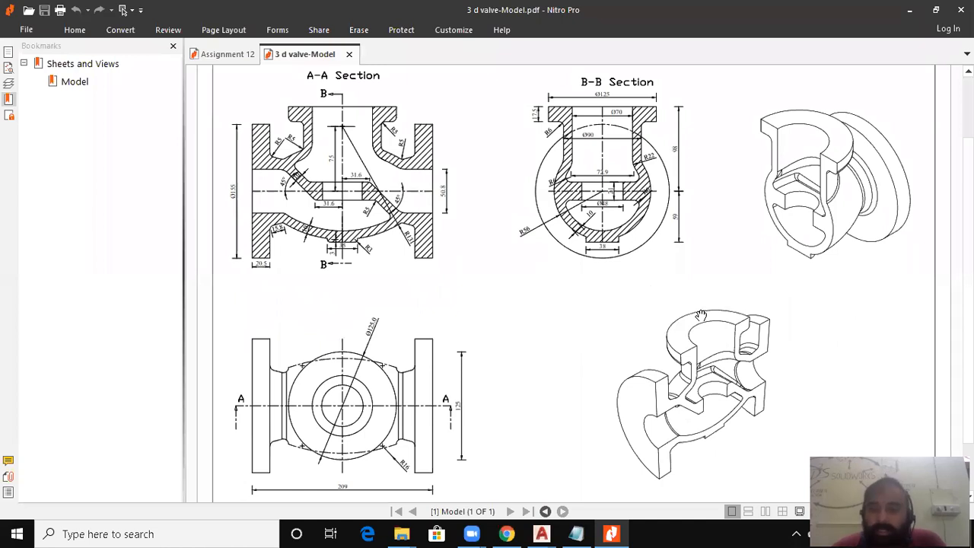
{"action": "mouse_move", "coordinate": [545, 532]}
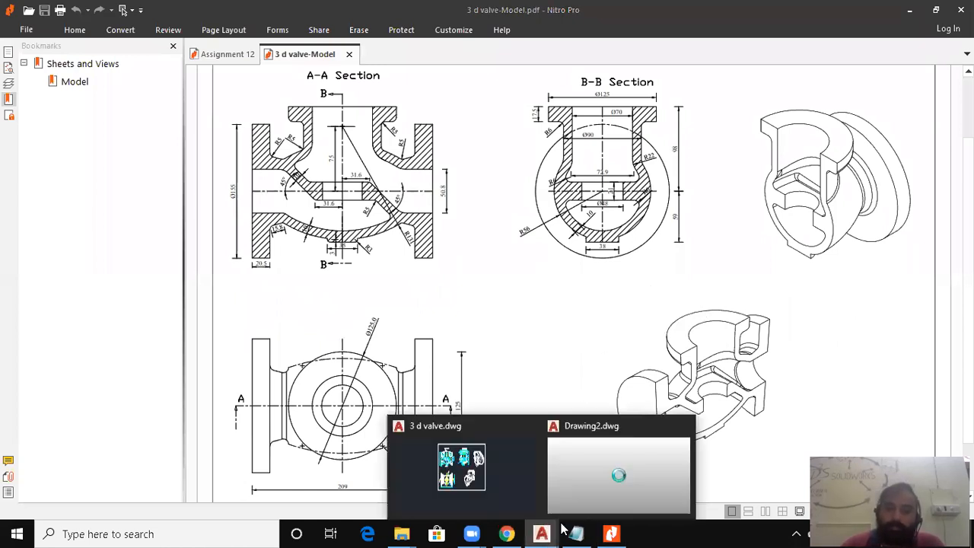
{"action": "left_click", "coordinate": [493, 477]}
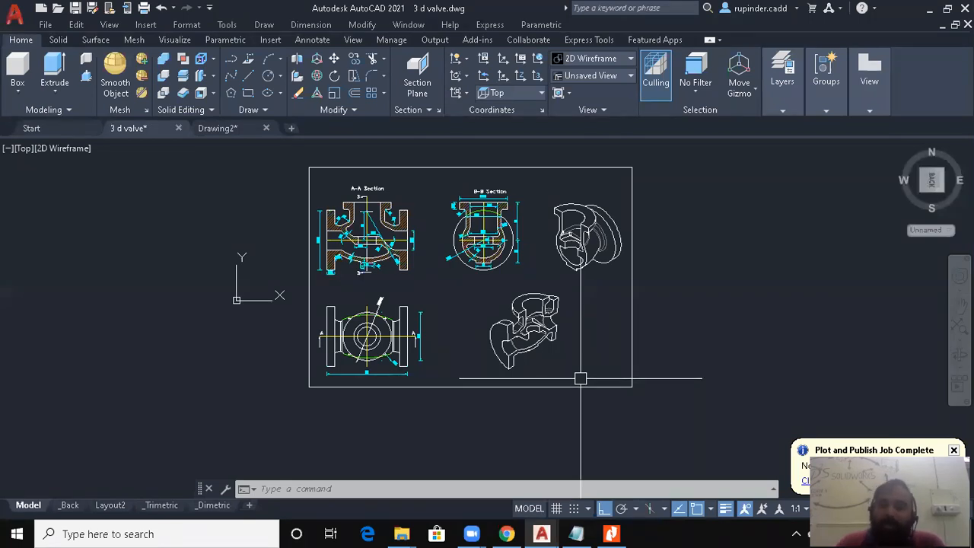
{"action": "scroll", "coordinate": [453, 285], "scroll_direction": "up", "scroll_amount": 2}
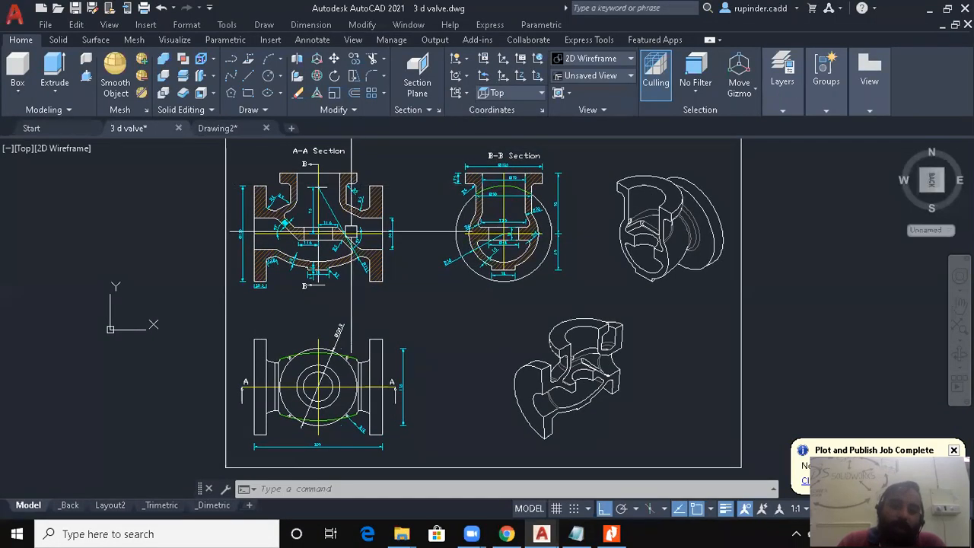